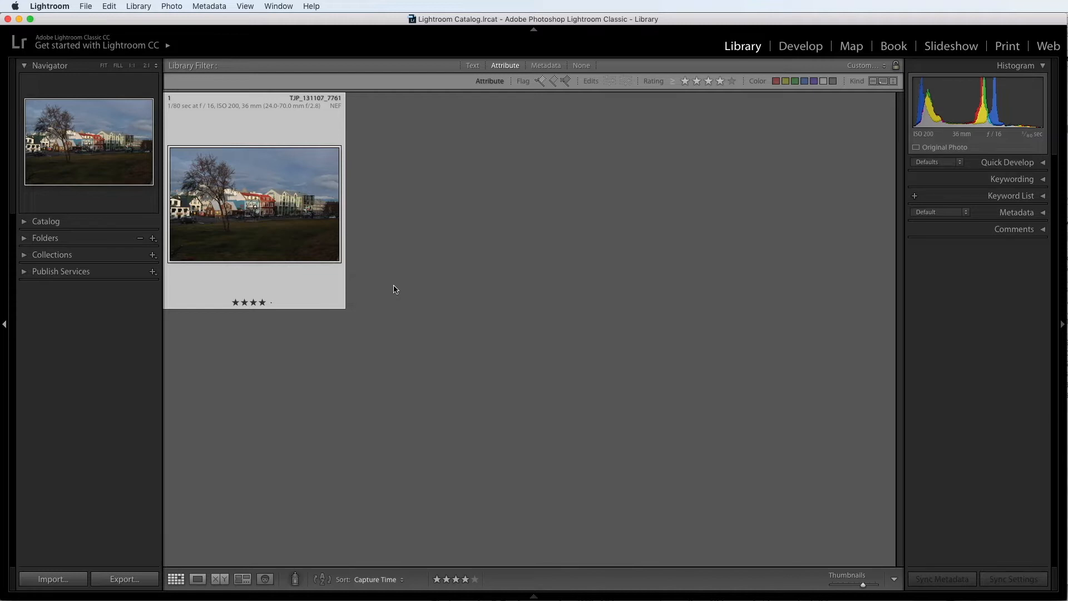
Enlarge the four-star city street photo and open it in the Develop module
double_click(308, 222)
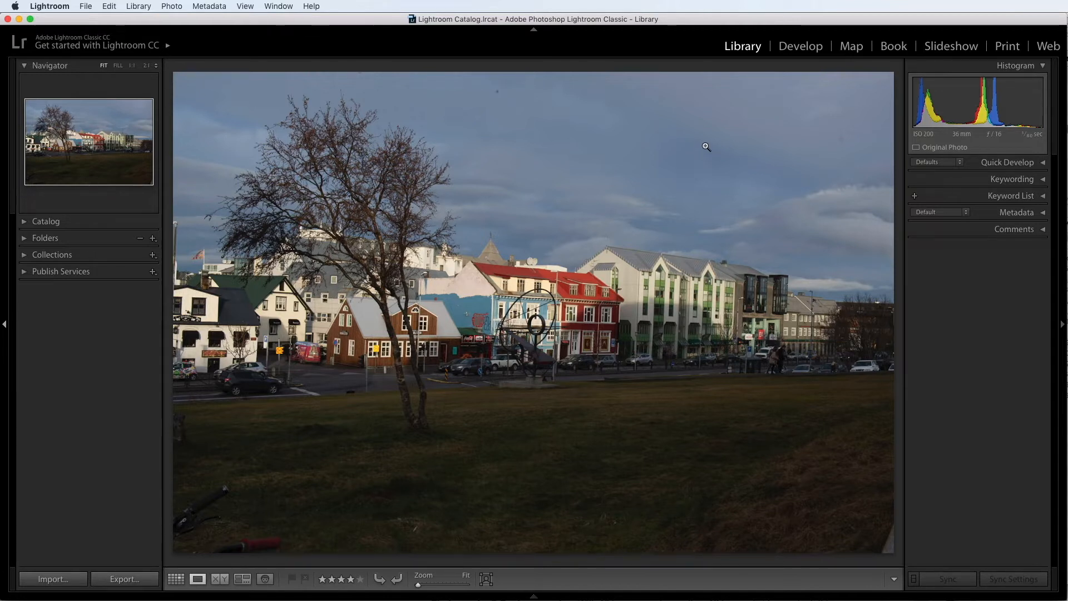
left_click(798, 47)
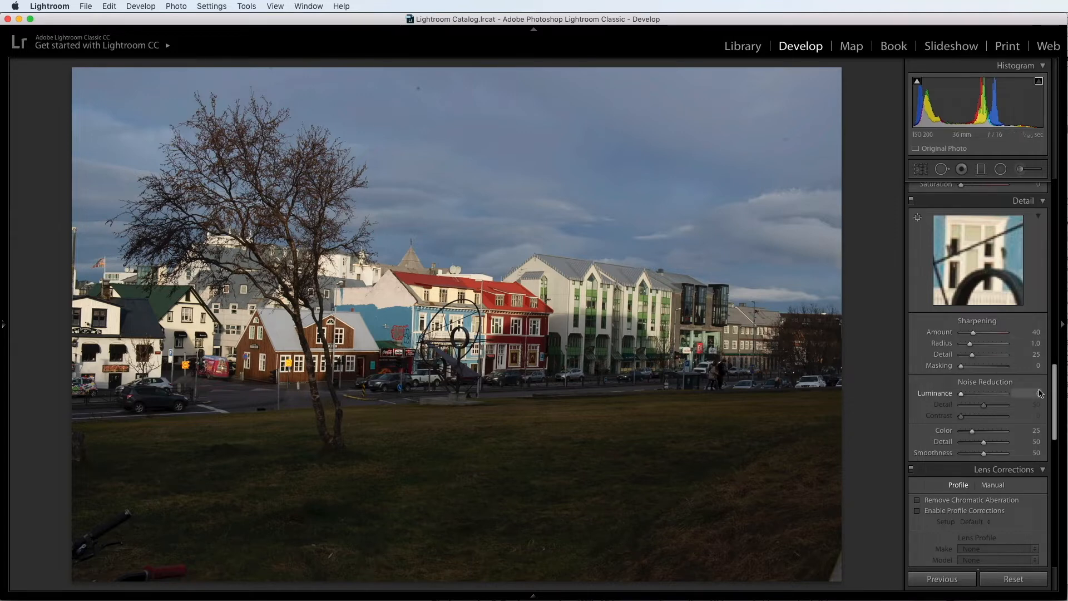
Collapse all the adjustment panels at once and expand them again
scroll(1023, 390, "up", 10)
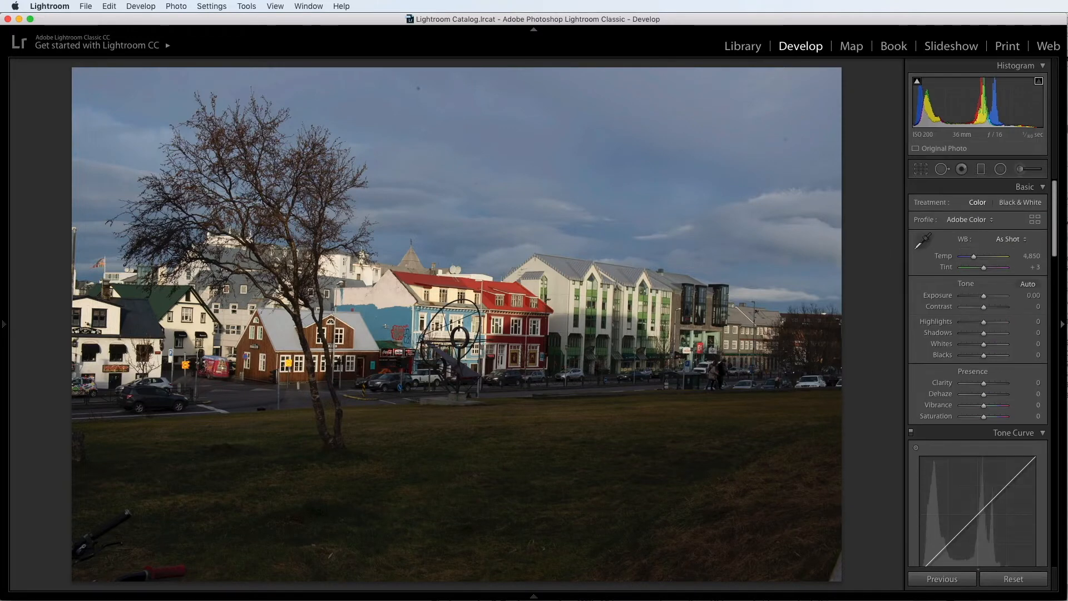
left_click(1042, 187, "super")
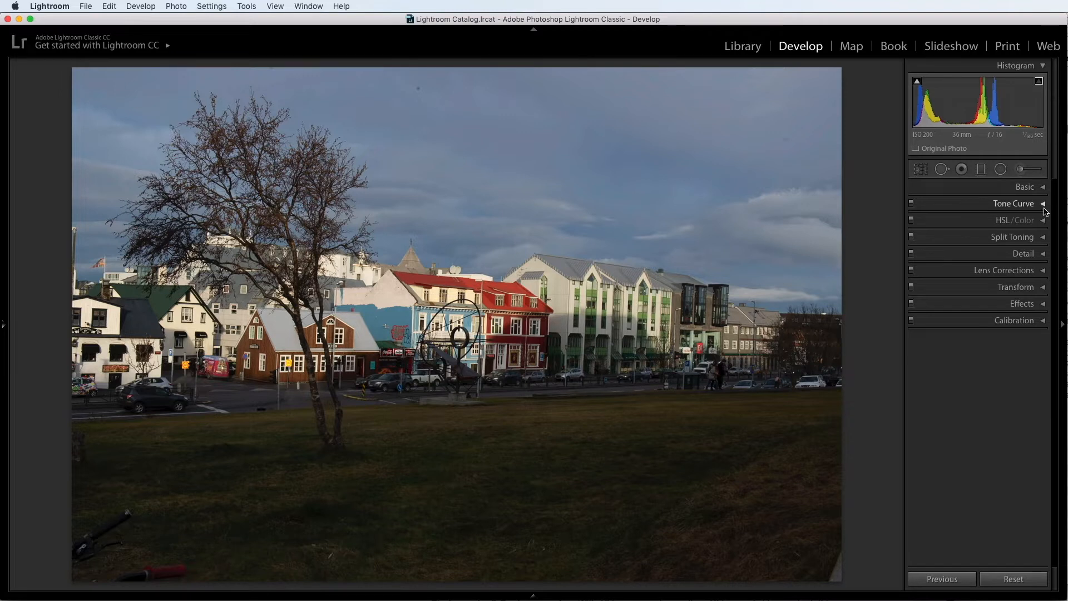
left_click(1043, 239, "super")
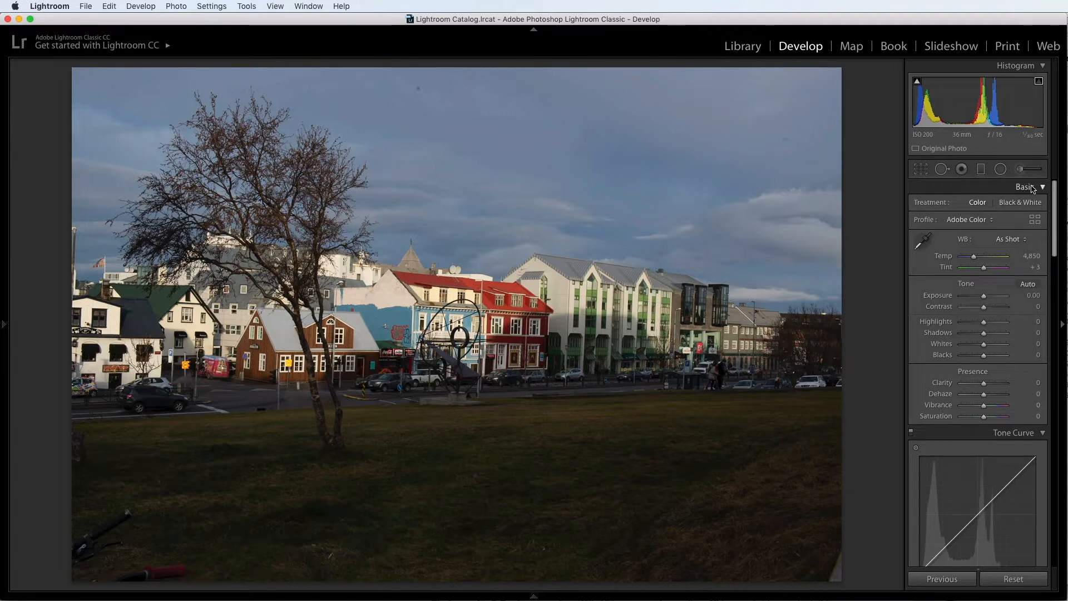
Apply automatic tone adjustments to the photo
left_click(1029, 284)
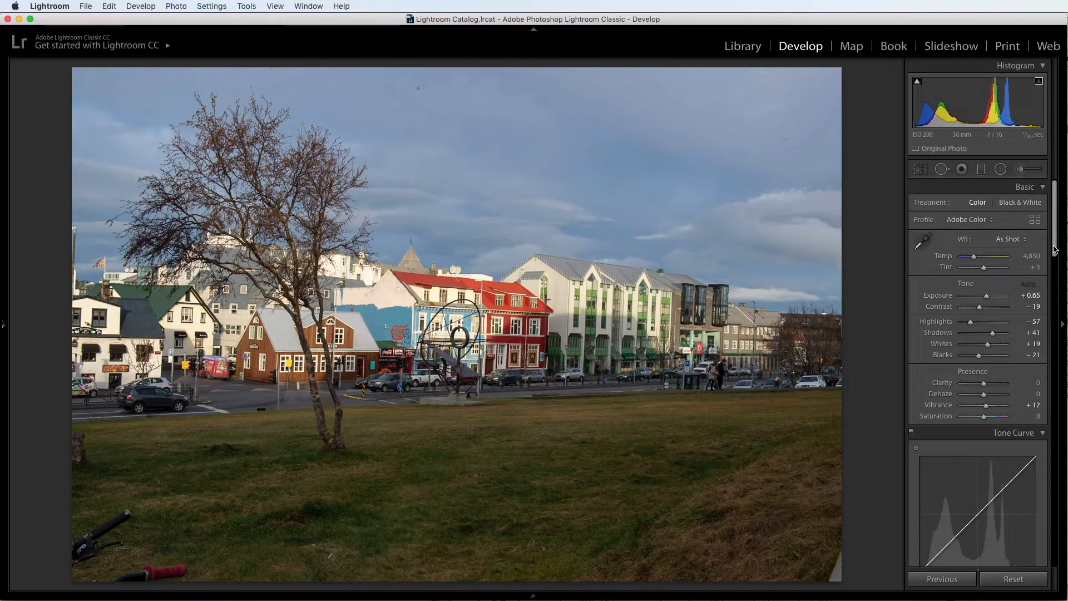
Turn on chromatic aberration removal and lens profile corrections for the photo
scroll(1060, 295, "down", 3)
scroll(1061, 295, "down", 10)
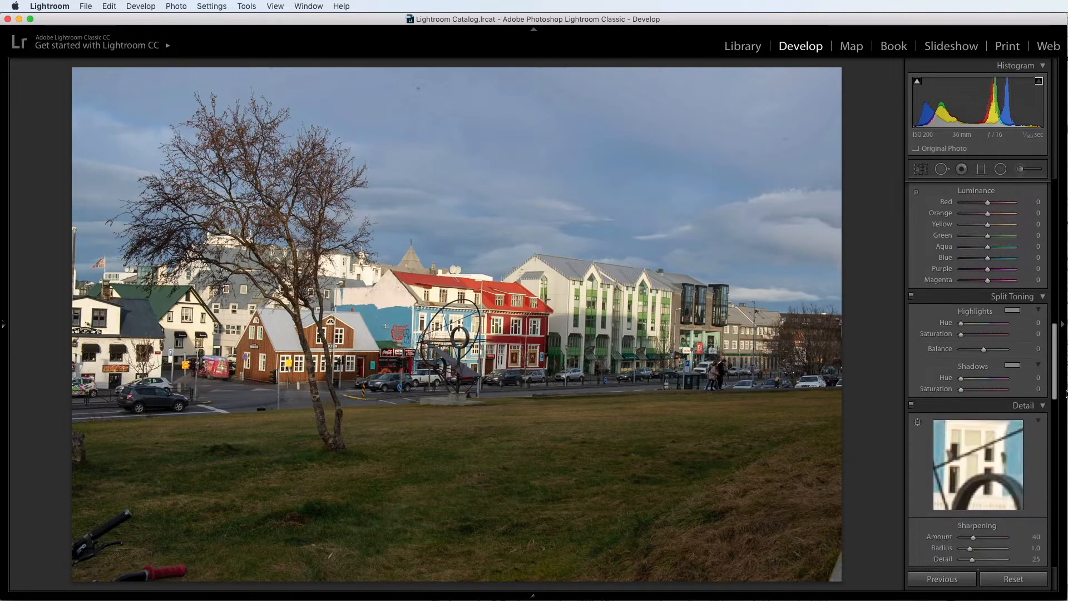
scroll(1000, 286, "down", 4)
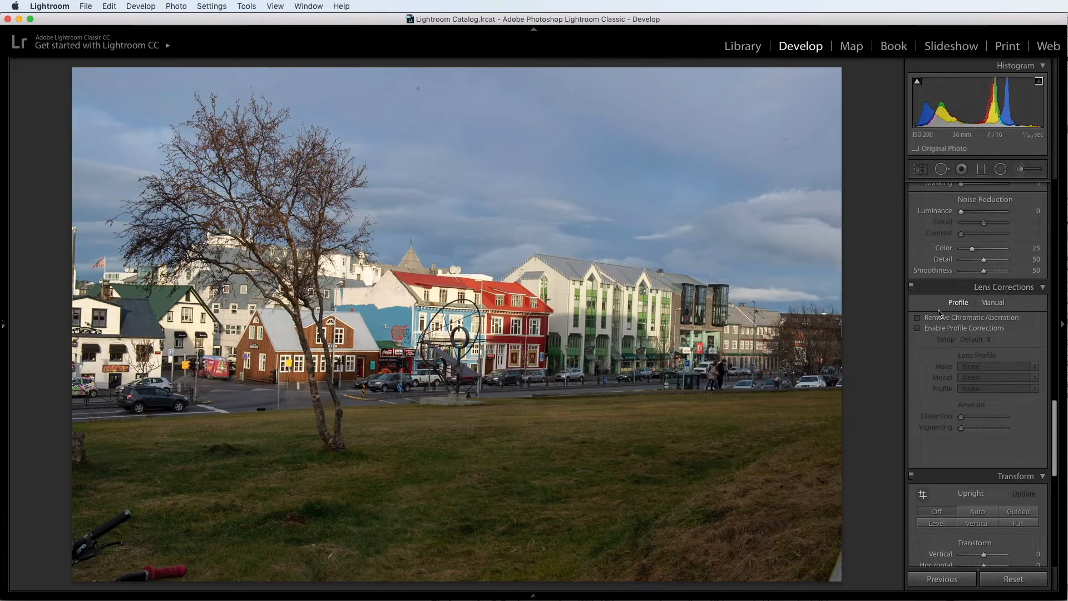
left_click(917, 318)
left_click(918, 330)
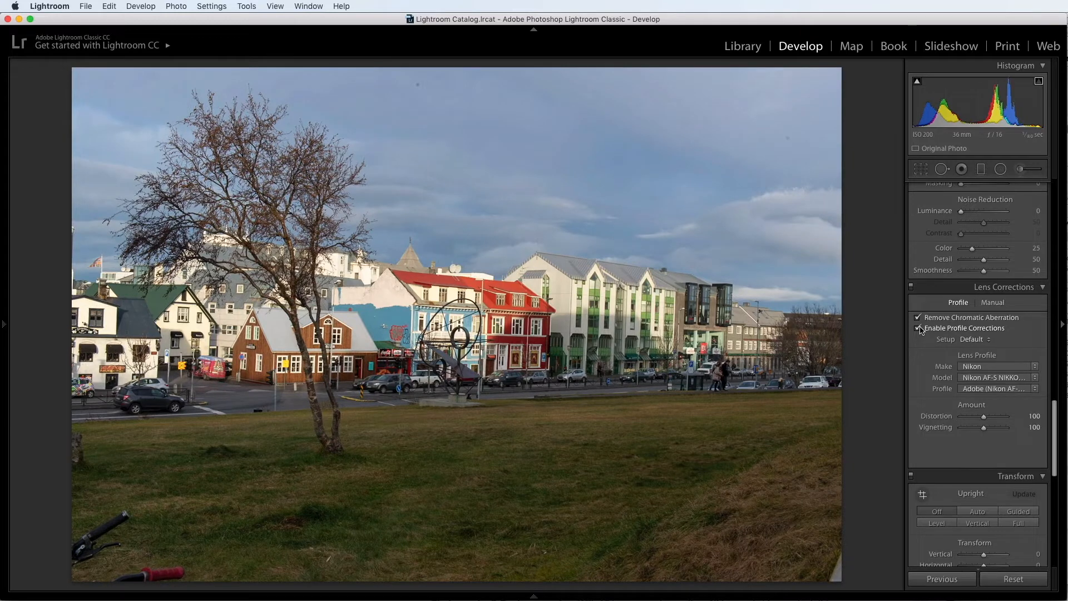
Check the lens make and model choices, and compare the photo with and without profile corrections
left_click(999, 366)
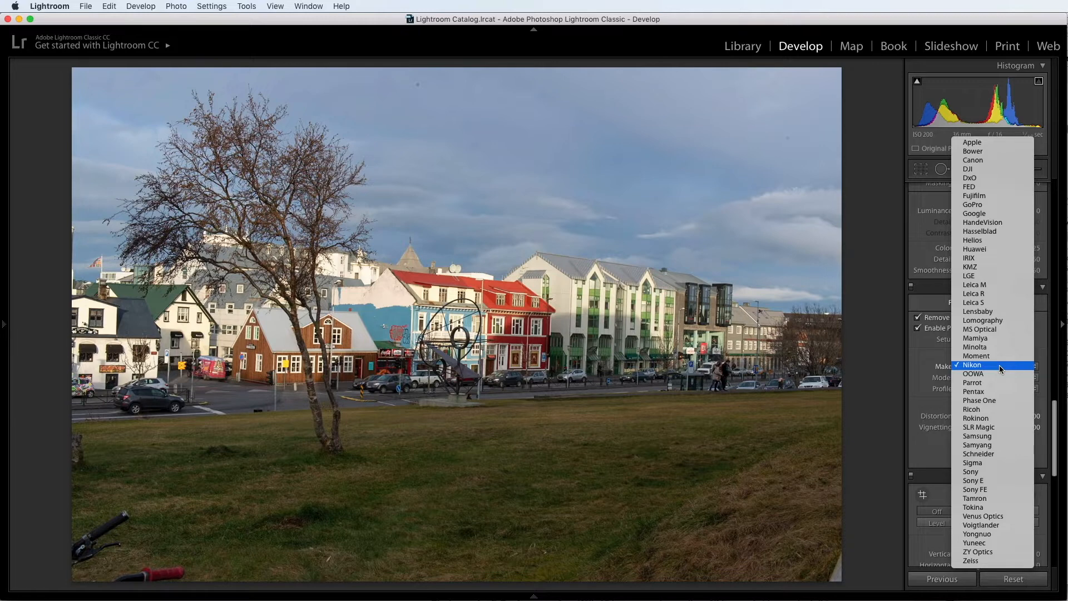
left_click(999, 365)
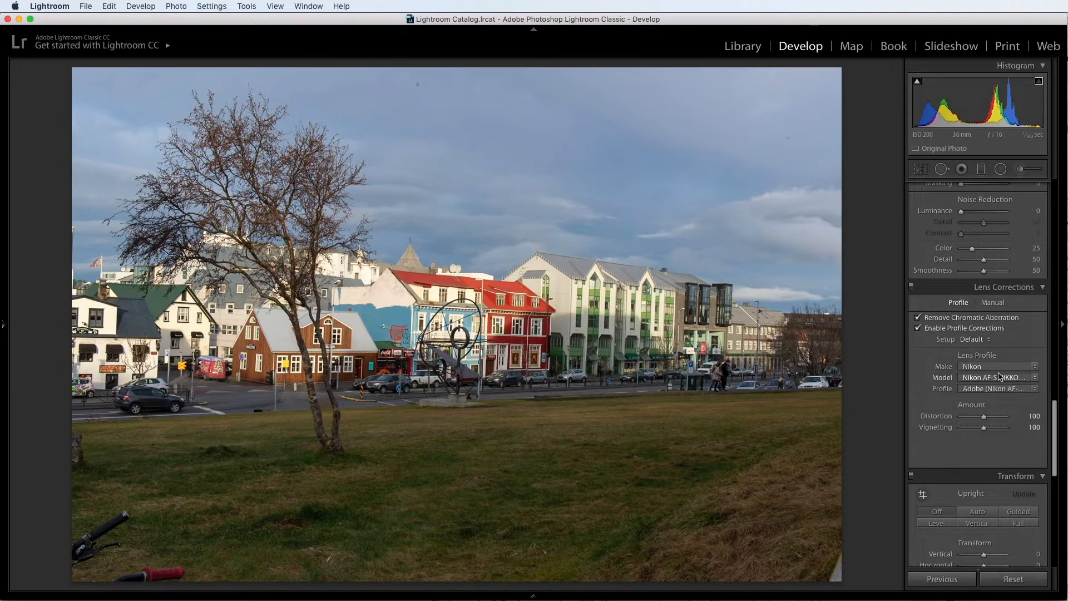
left_click(999, 377)
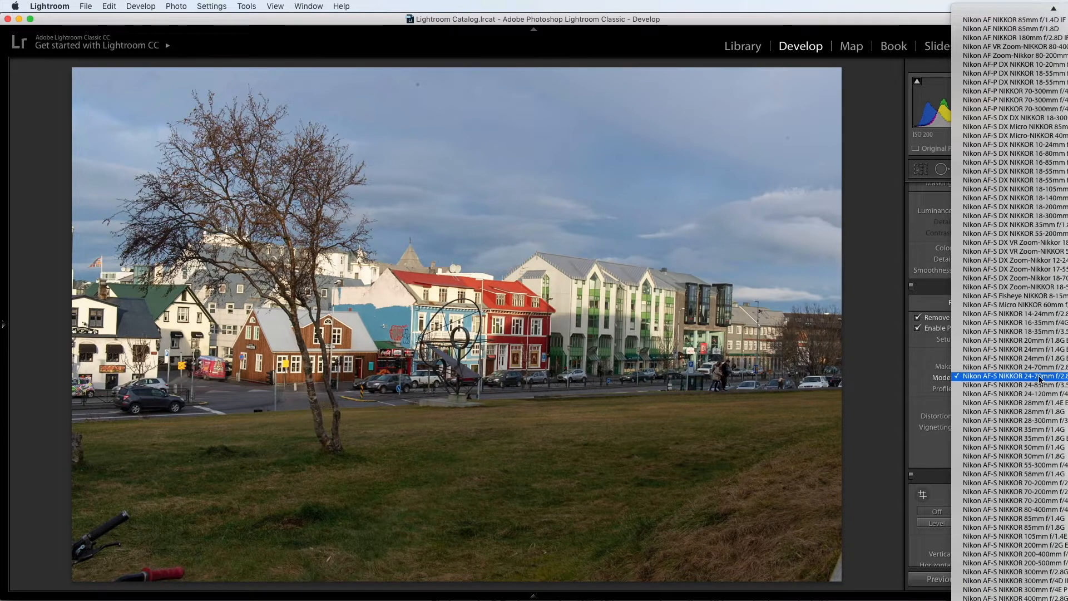
left_click(925, 371)
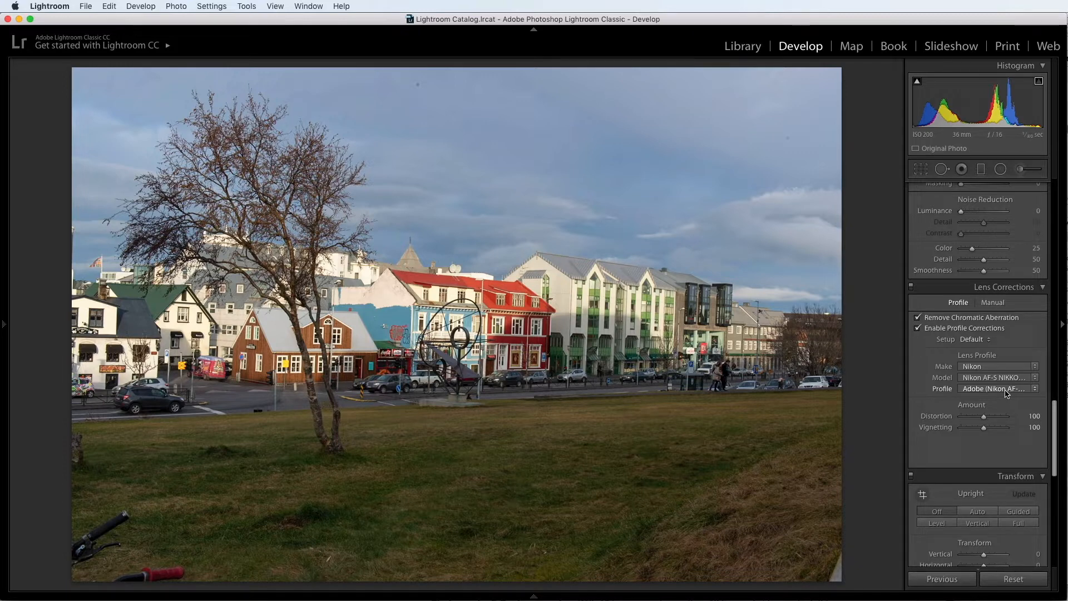
left_click(918, 329)
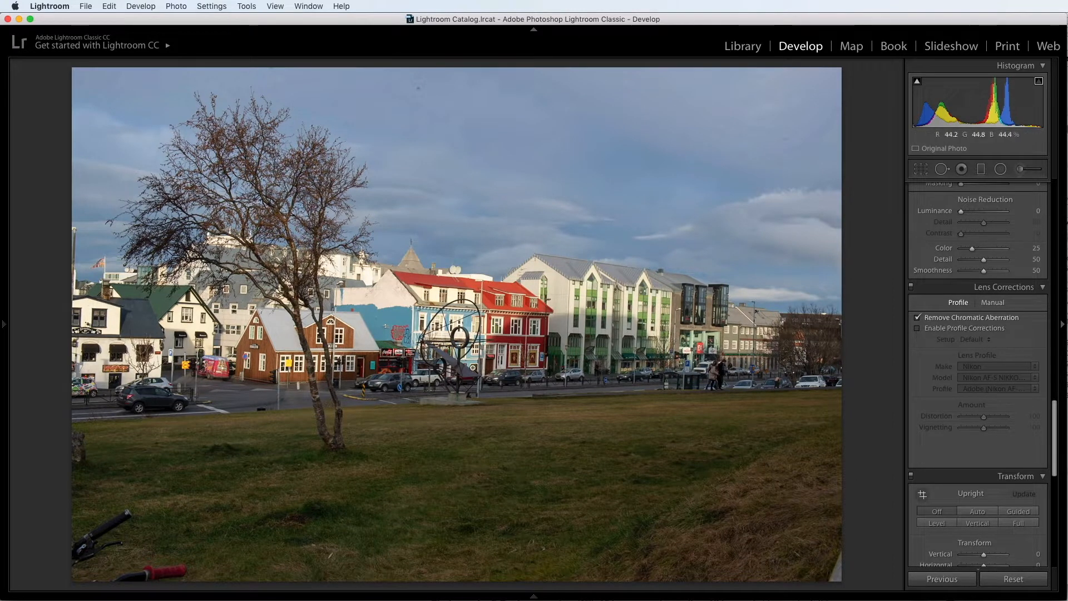
left_click(917, 329)
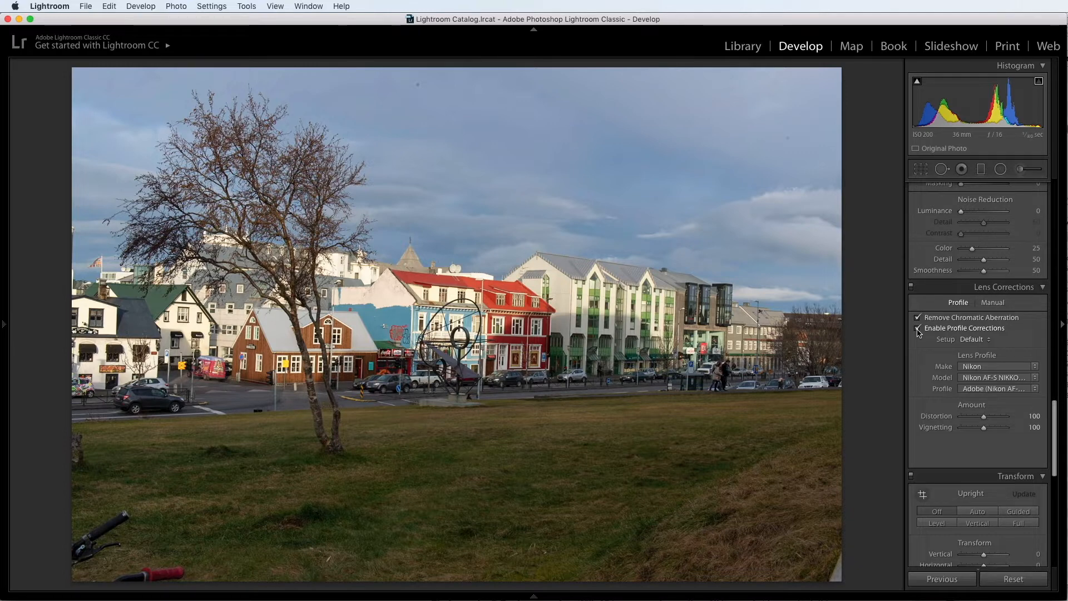
Try to level the photo with the Straighten tool, rotating it to an angle of -8.24
left_click_drag(1059, 421, 1063, 191)
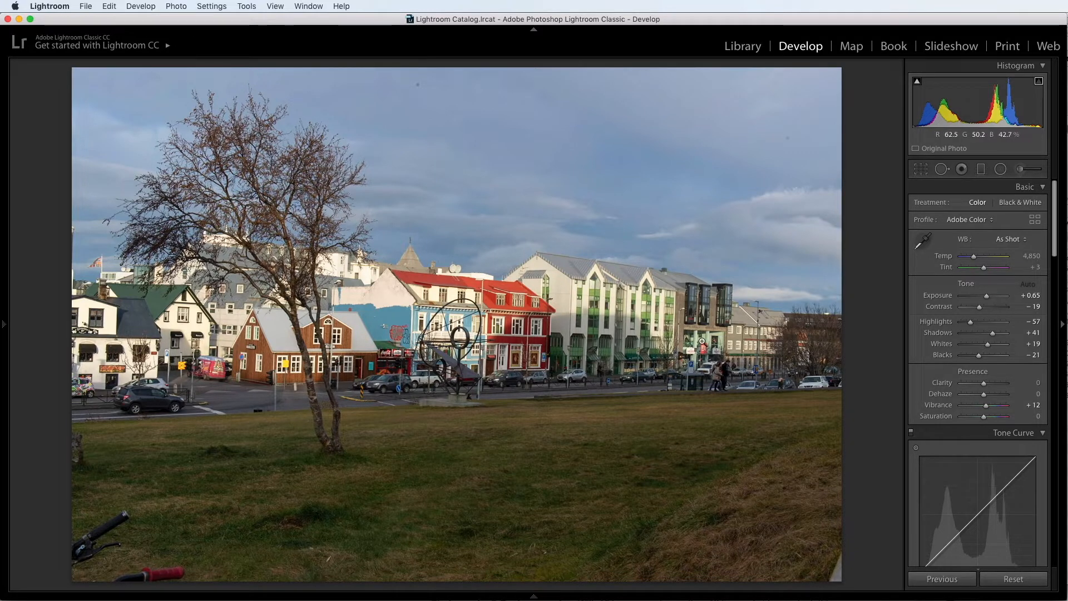
left_click(922, 173)
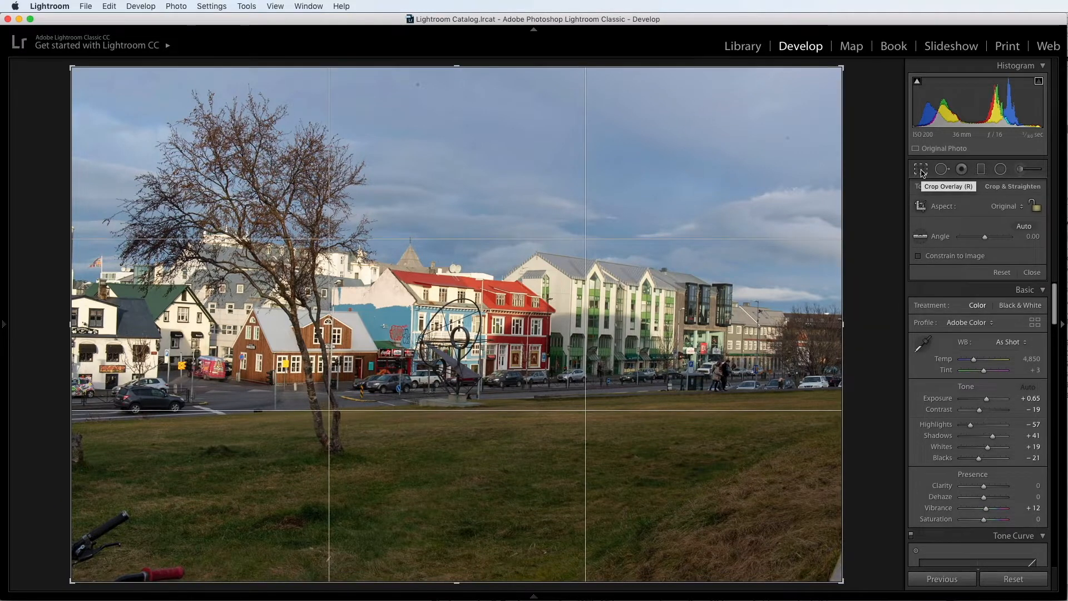
left_click(921, 239)
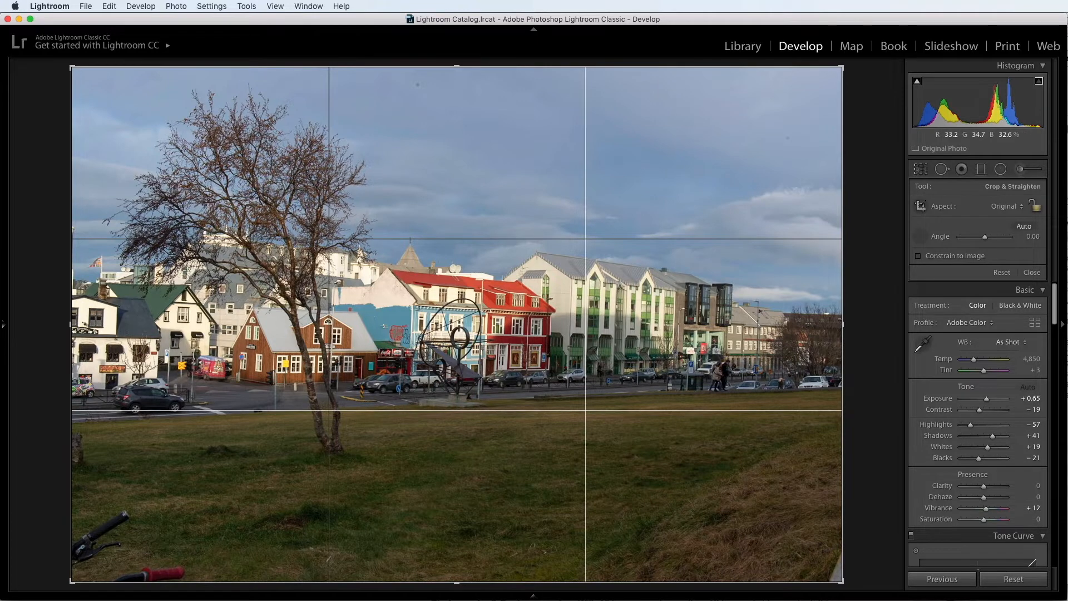
left_click_drag(711, 350, 163, 270)
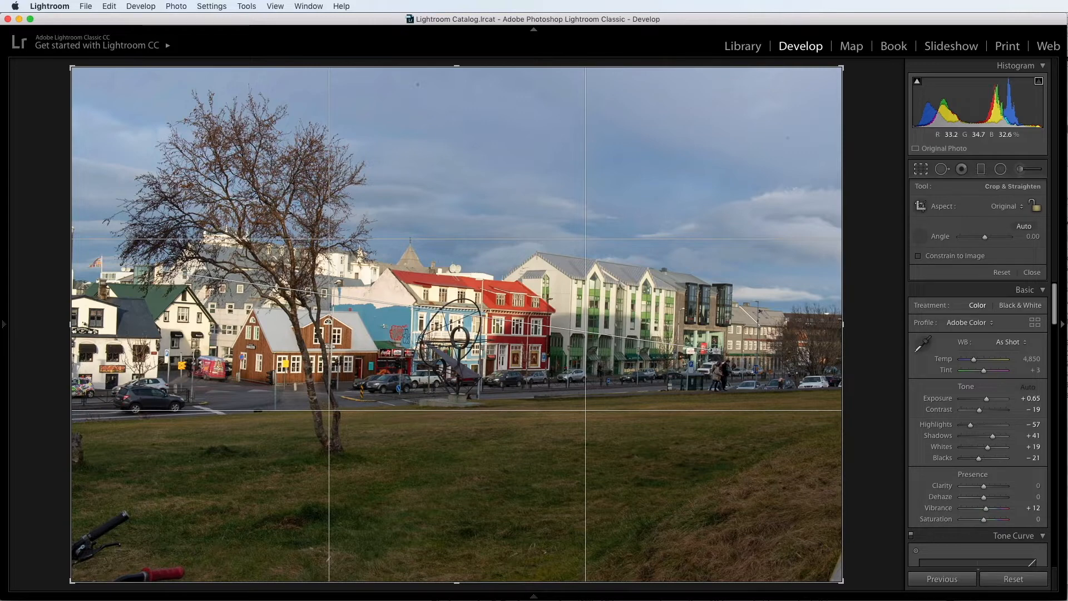
left_click_drag(163, 270, 164, 272)
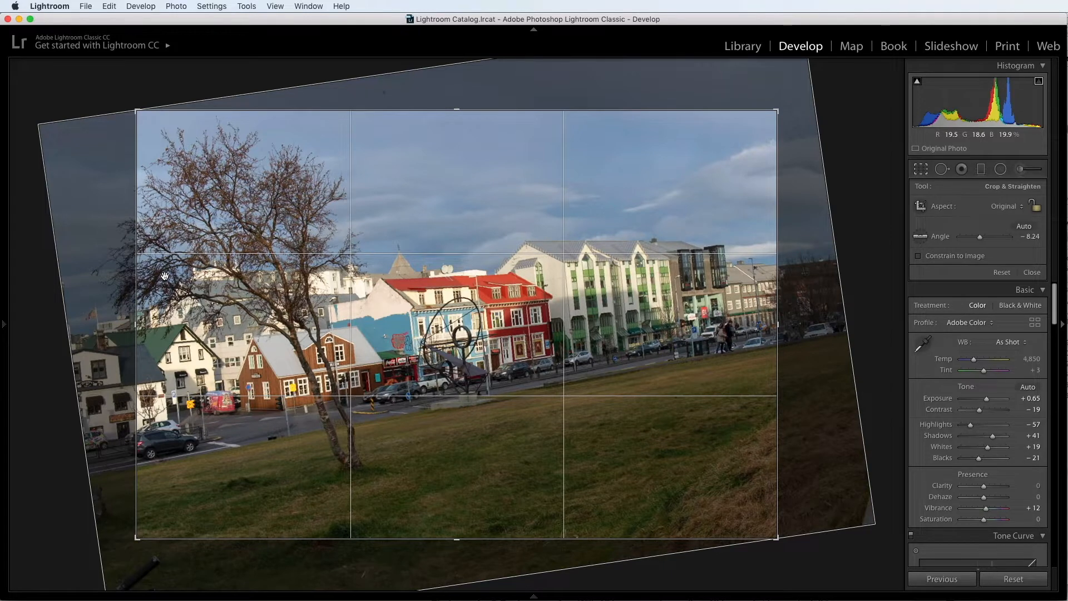
key("Return")
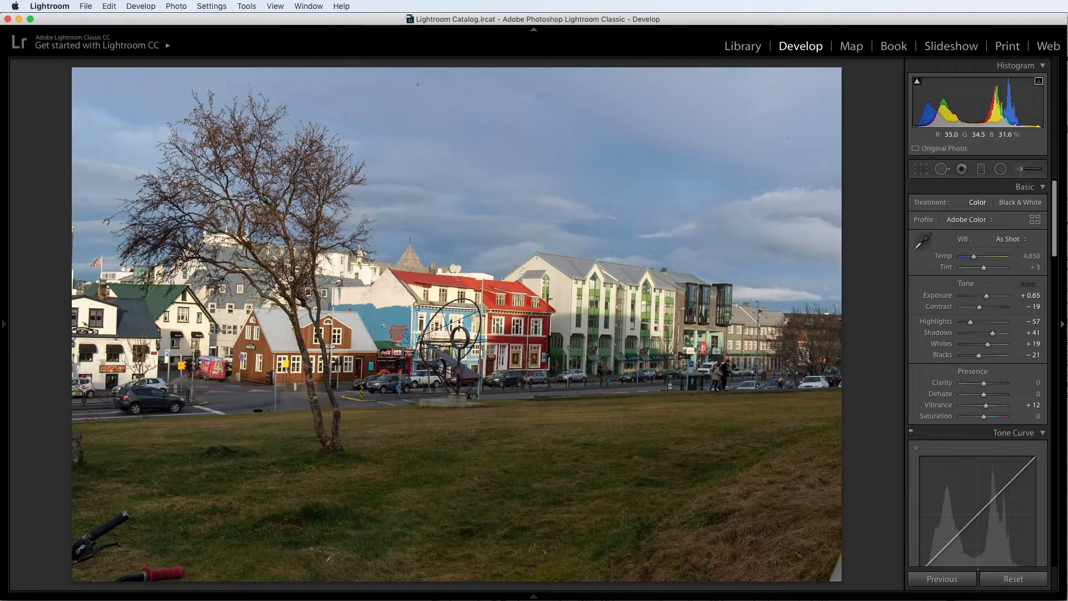
Rotate the photo slightly by hand in the crop overlay and apply the straightened crop
left_click(921, 169)
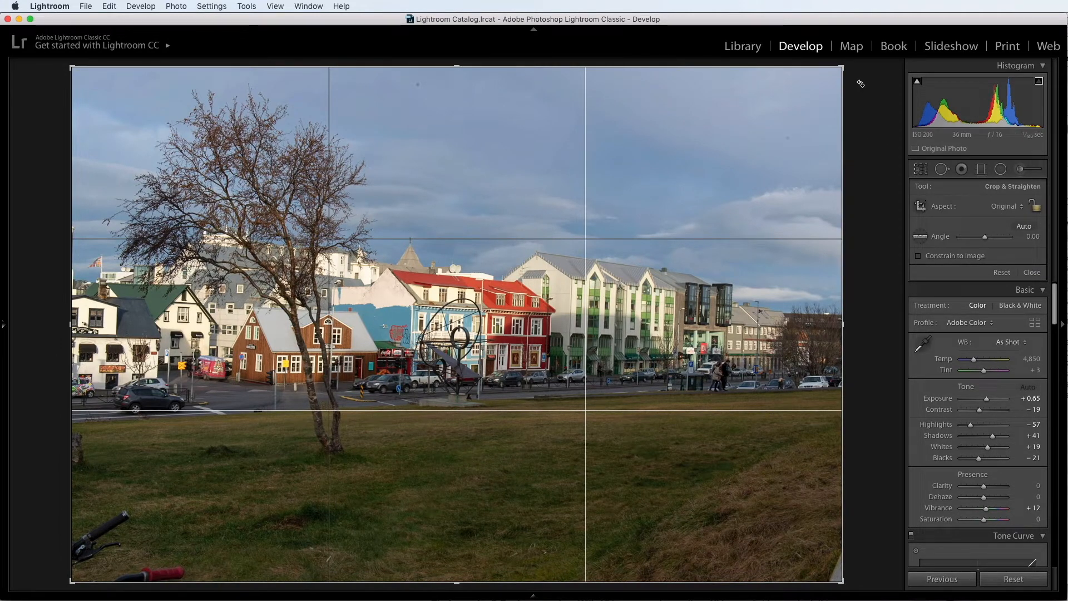
left_click_drag(860, 84, 860, 74)
key("Return")
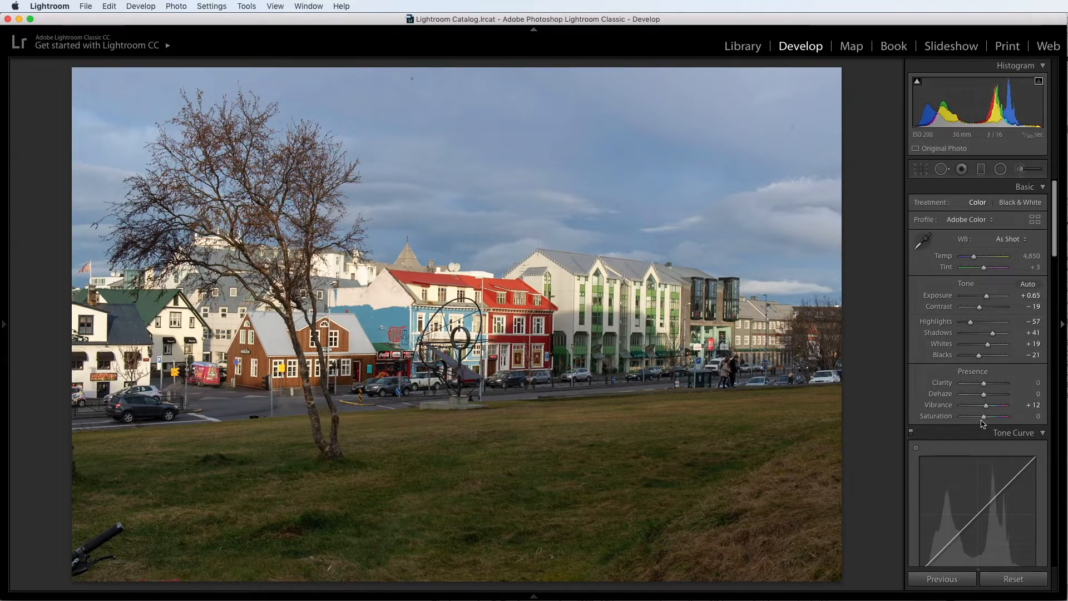
Try a strong Dehaze of +88 on the photo and undo it
left_click_drag(985, 398, 1005, 399)
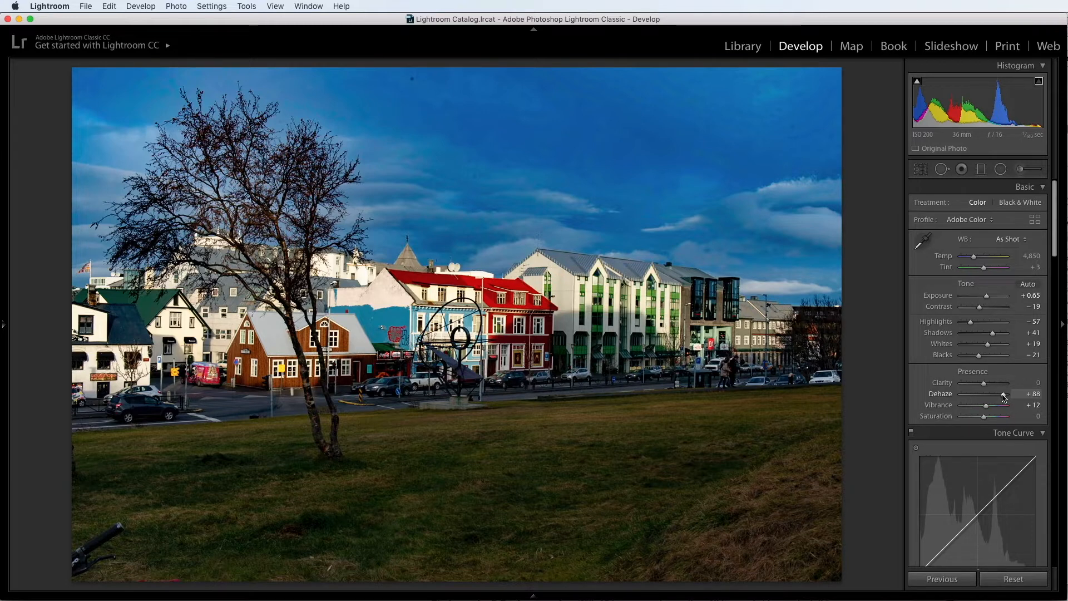
key("super+z")
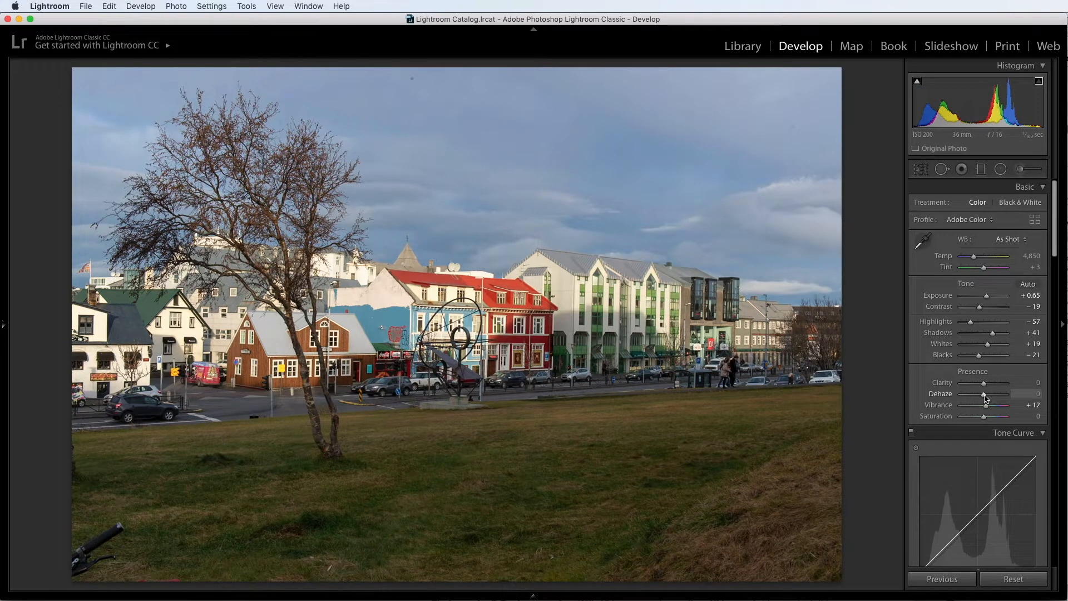
Set Dehaze to +28, comparing the photo without it, and set Blacks to +9
left_click_drag(983, 395, 992, 400)
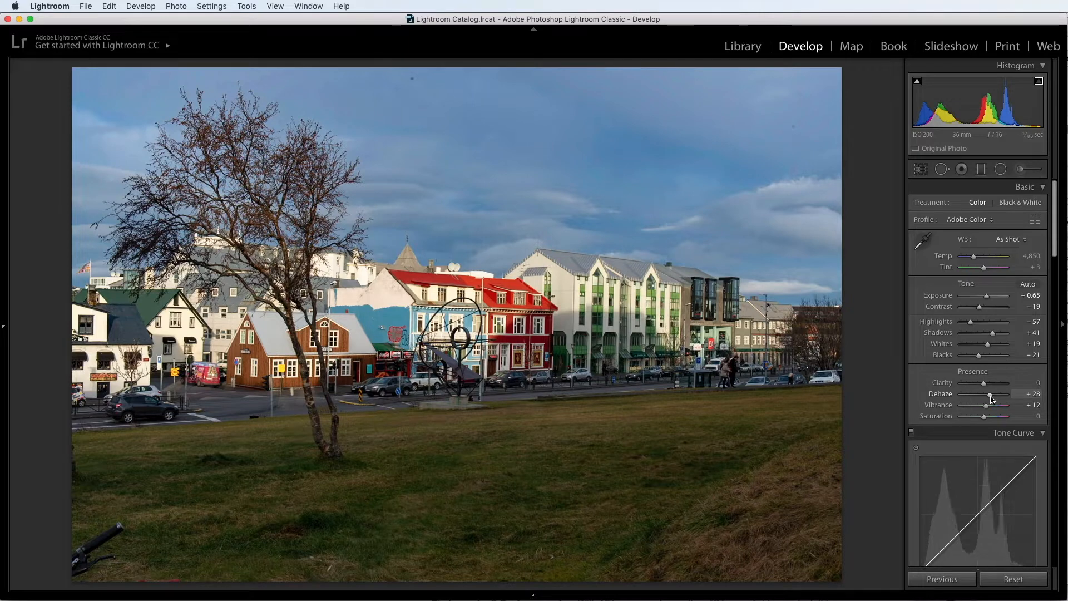
key("super+z")
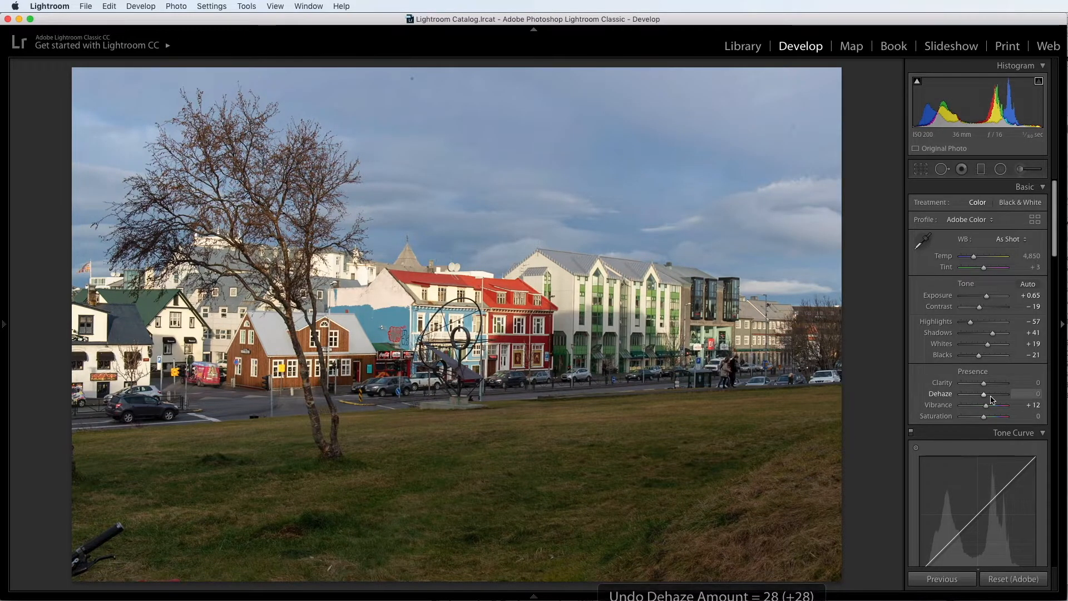
key("super+shift+z")
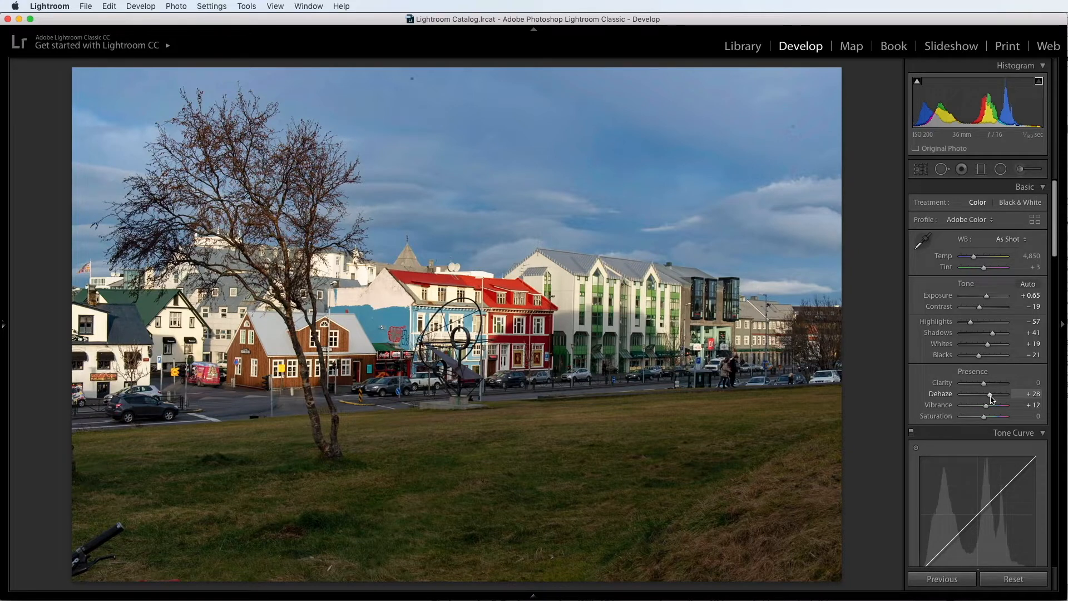
left_click_drag(979, 356, 994, 338)
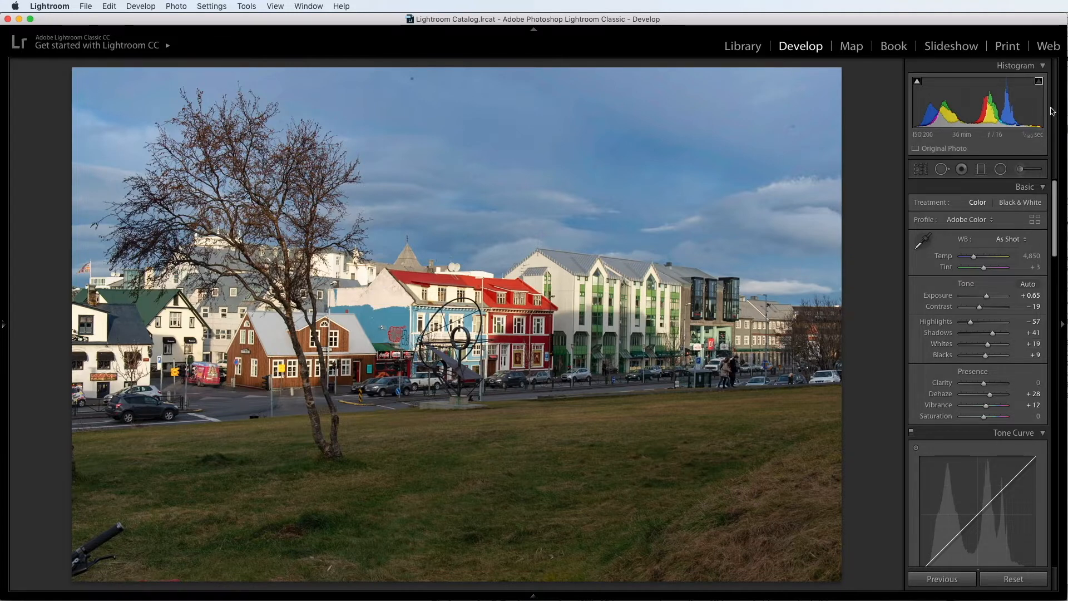
Try darker and brighter exposures on the histogram, including -1.83, +2.47 and -0.29, undoing each one
left_click_drag(968, 103, 916, 103)
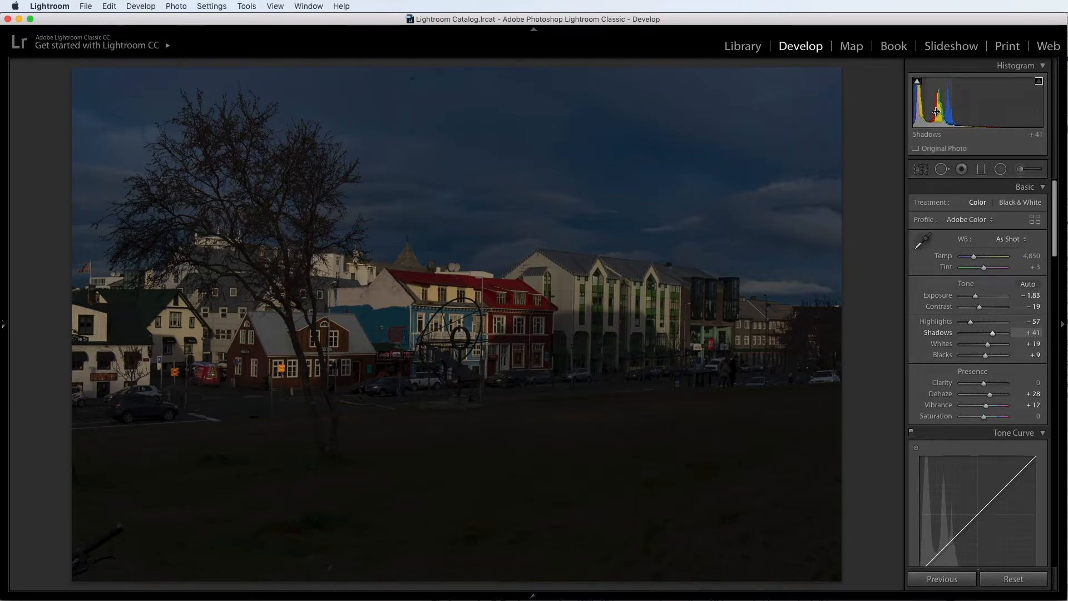
key("super+z")
left_click_drag(970, 109, 1002, 109)
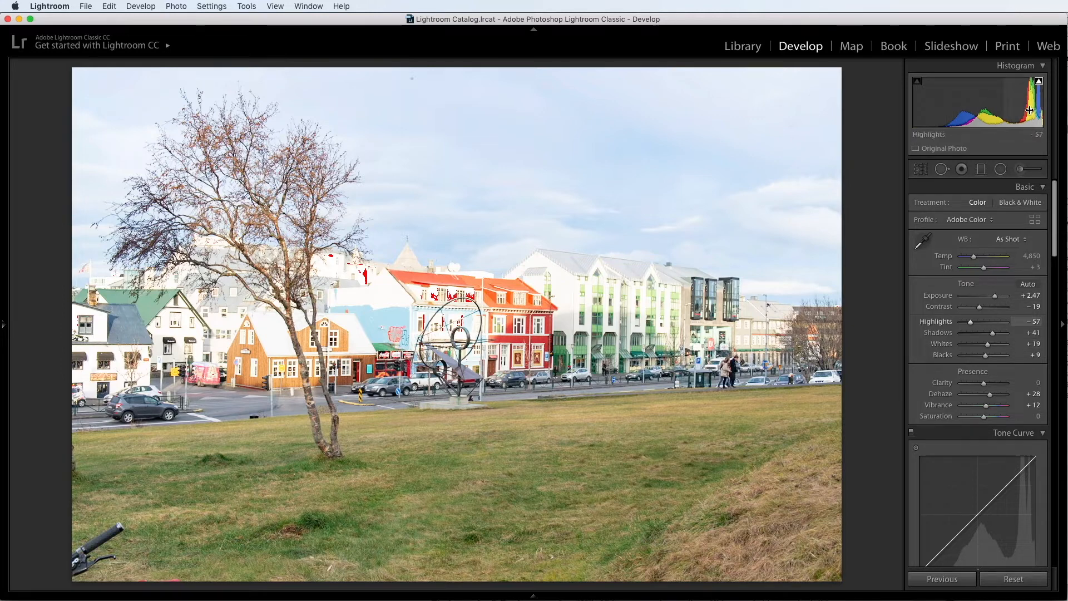
key("super+z")
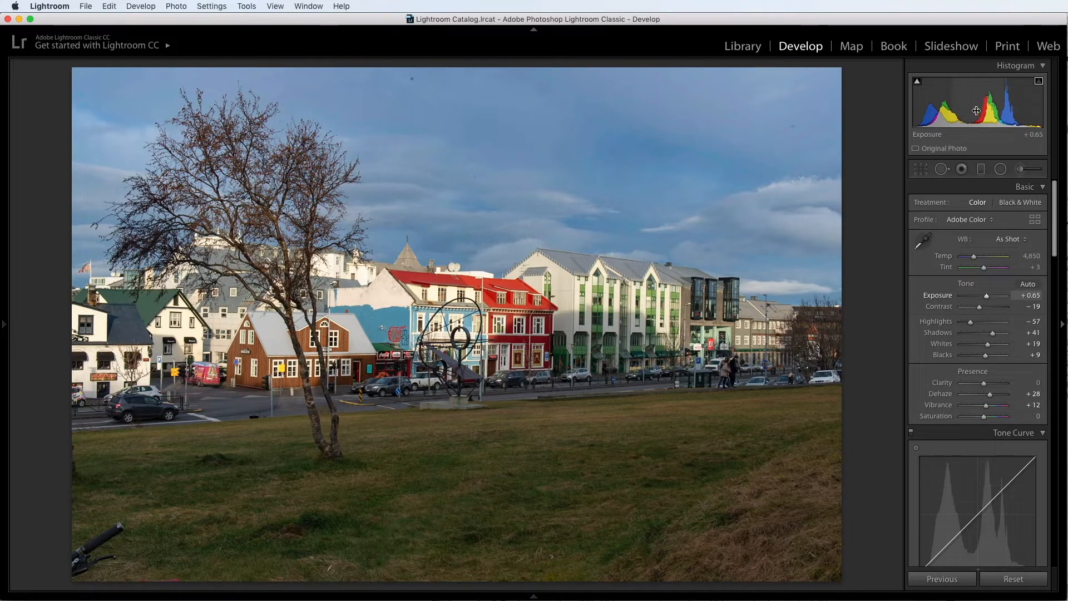
left_click_drag(967, 107, 951, 107)
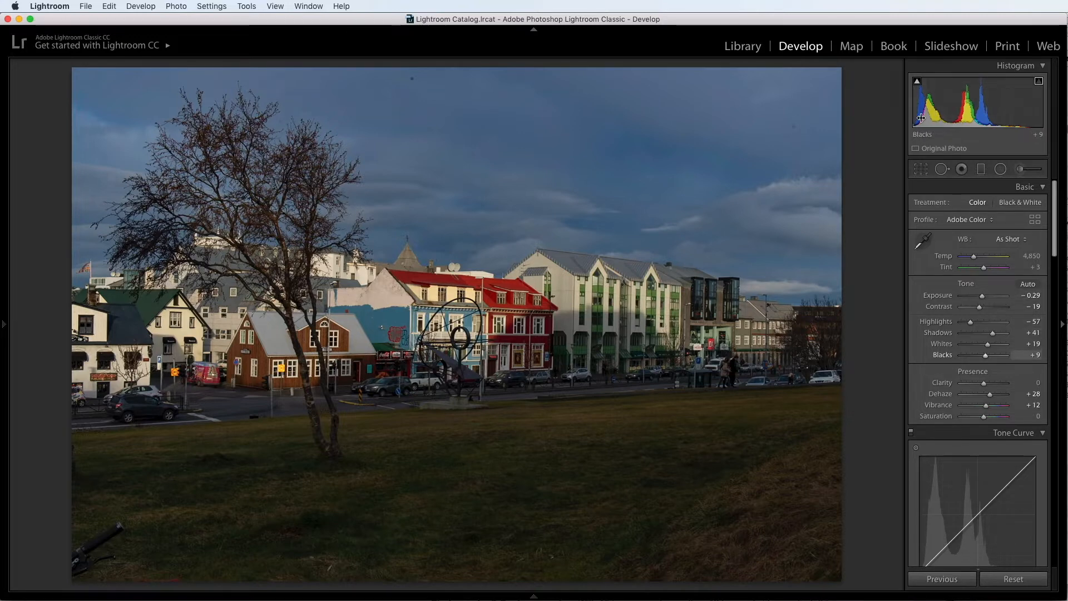
key("super+z")
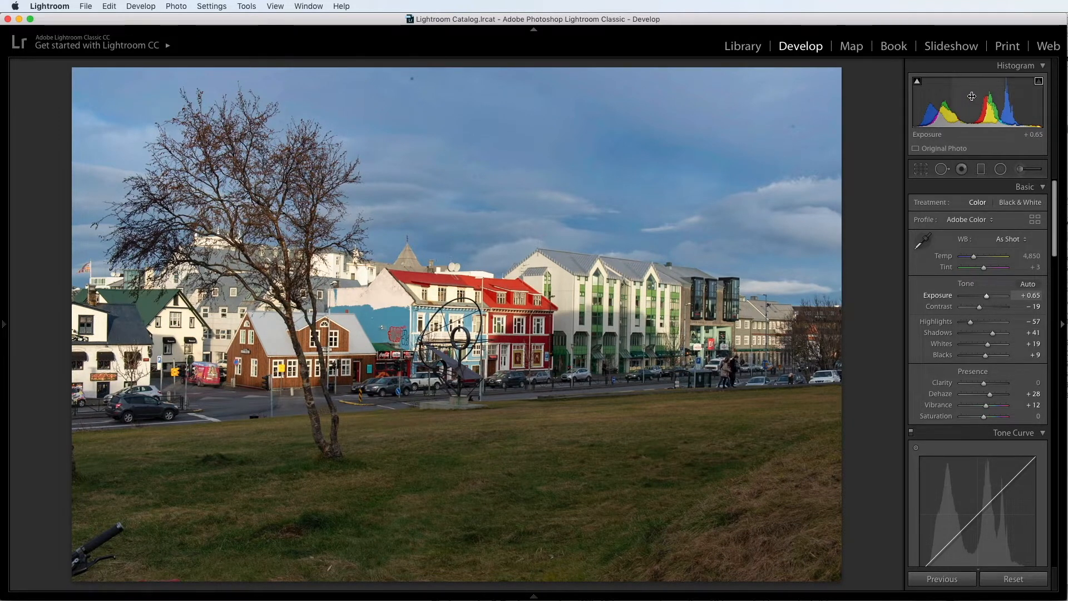
left_click_drag(979, 104, 937, 96)
key("super+z")
key("super+z")
Lower the photo's Exposure to +0.13 using the histogram
mouse_move(979, 105)
left_mouse_down()
mouse_move(940, 106)
mouse_move(999, 105)
mouse_move(972, 102)
left_mouse_up()
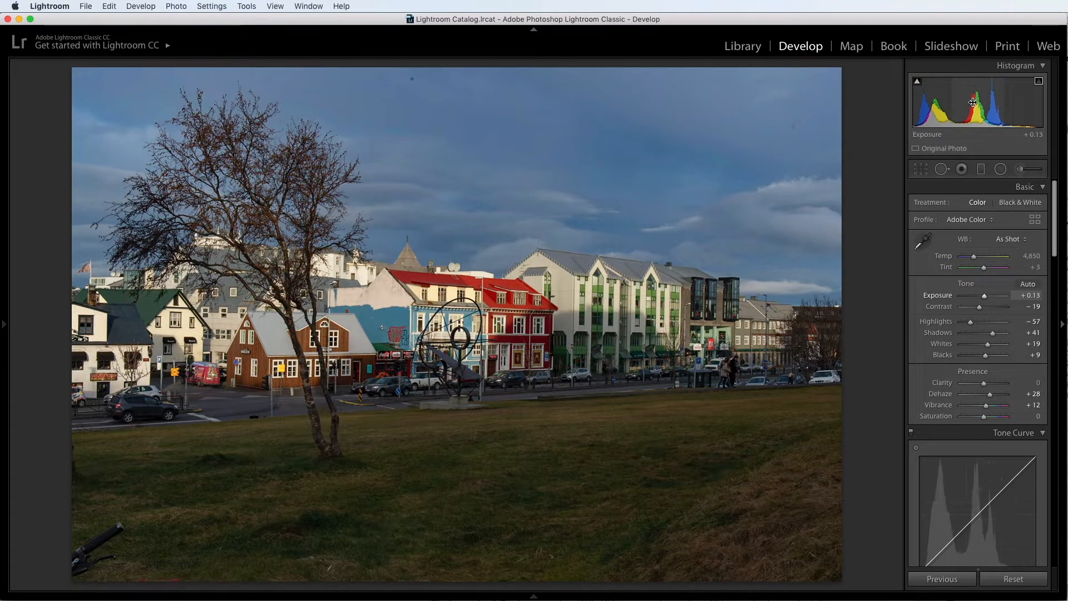
Undo the last Exposure change
key("super+z")
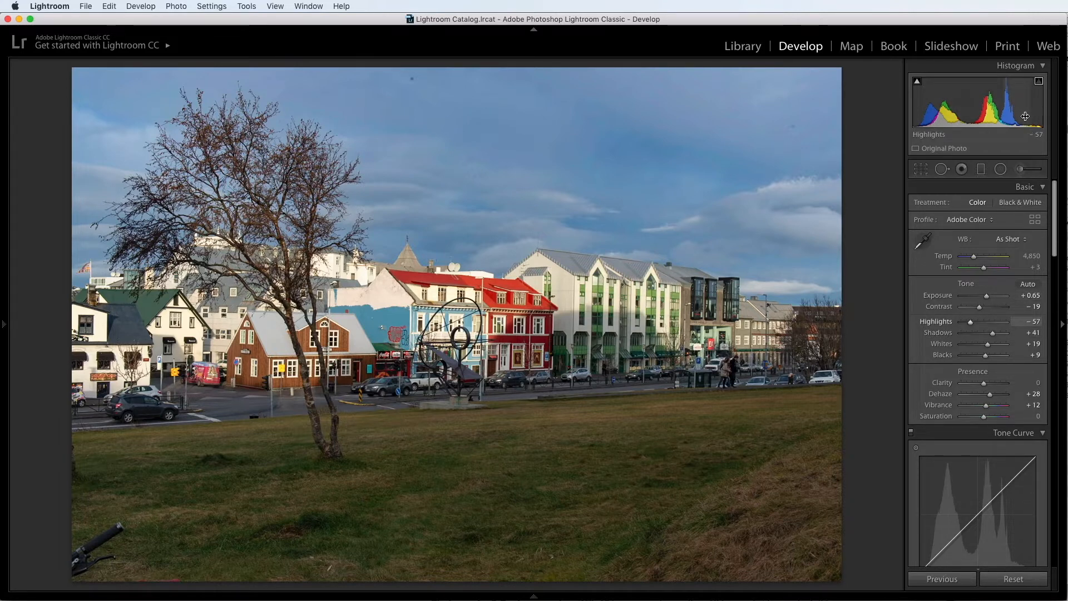
Remove the dark dust spot near the sky's upper edge with the Spot Removal tool in Heal mode at size 41
left_click(412, 84)
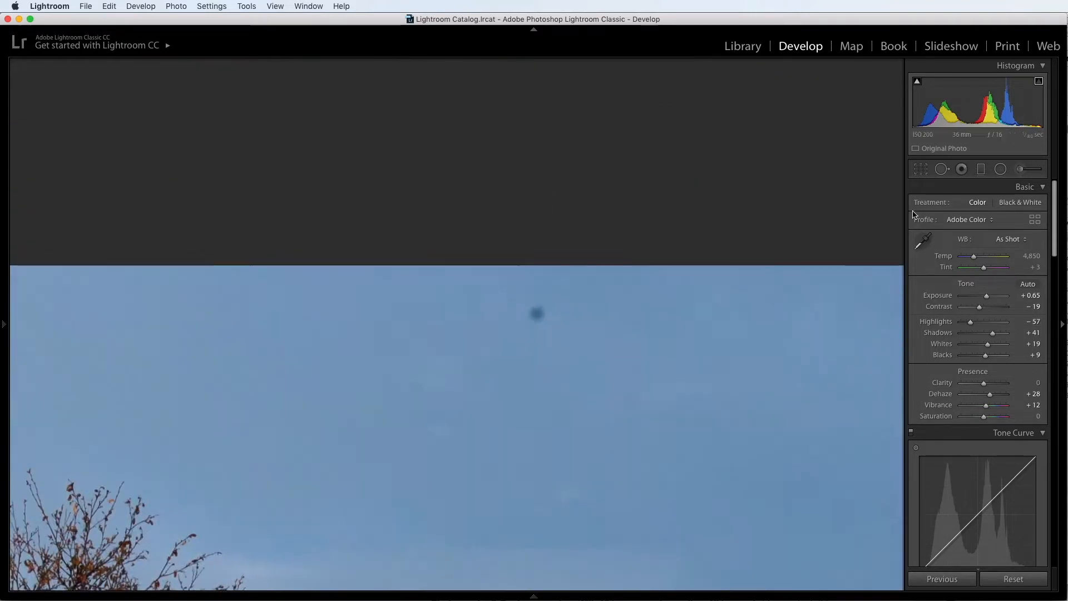
left_click(940, 170)
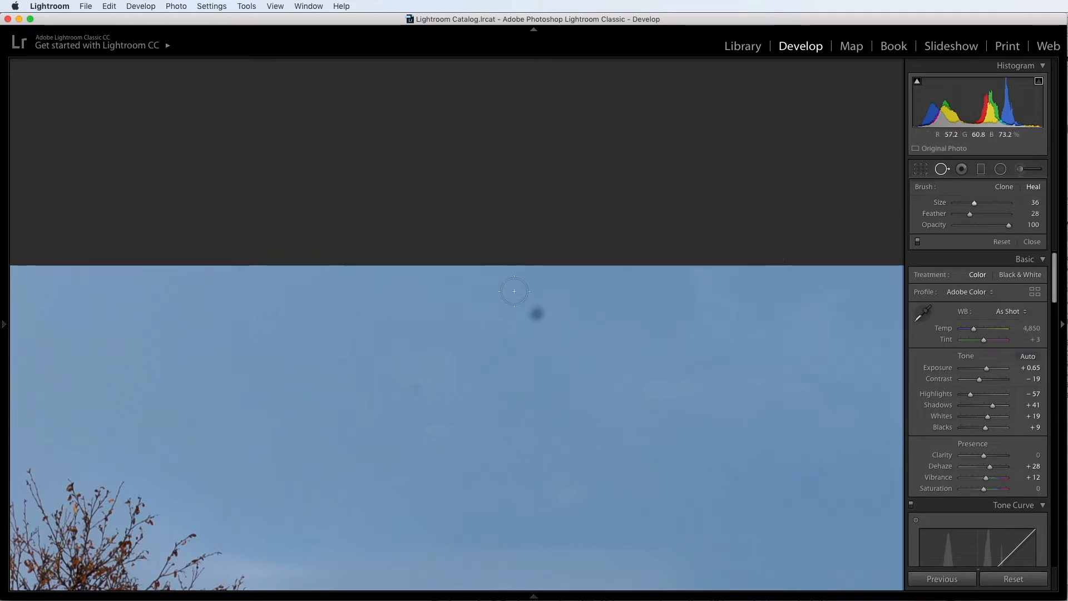
scroll(534, 315, "up", 4)
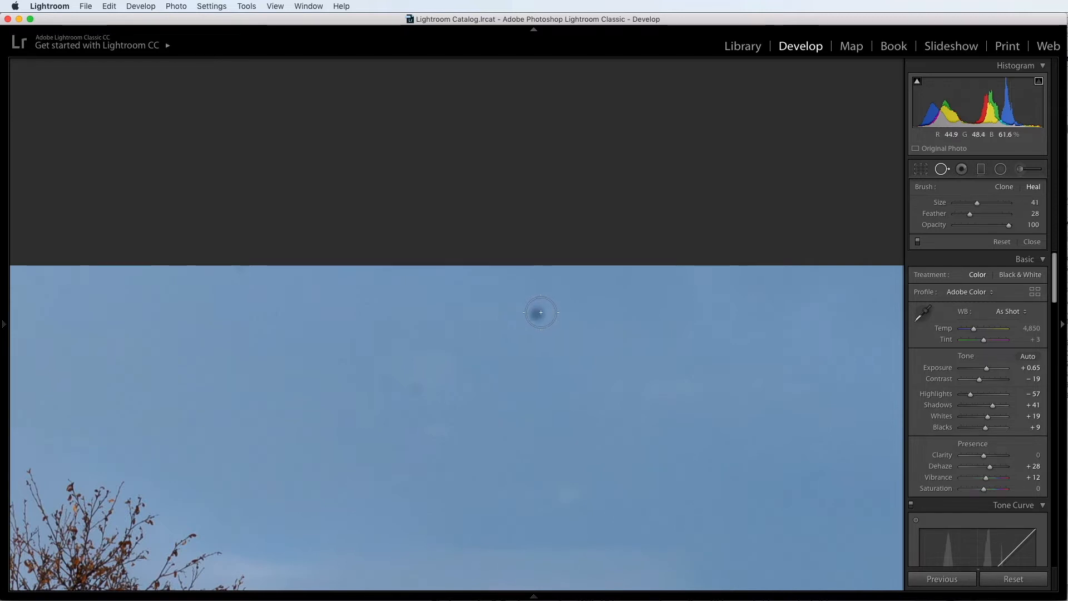
left_click(537, 312)
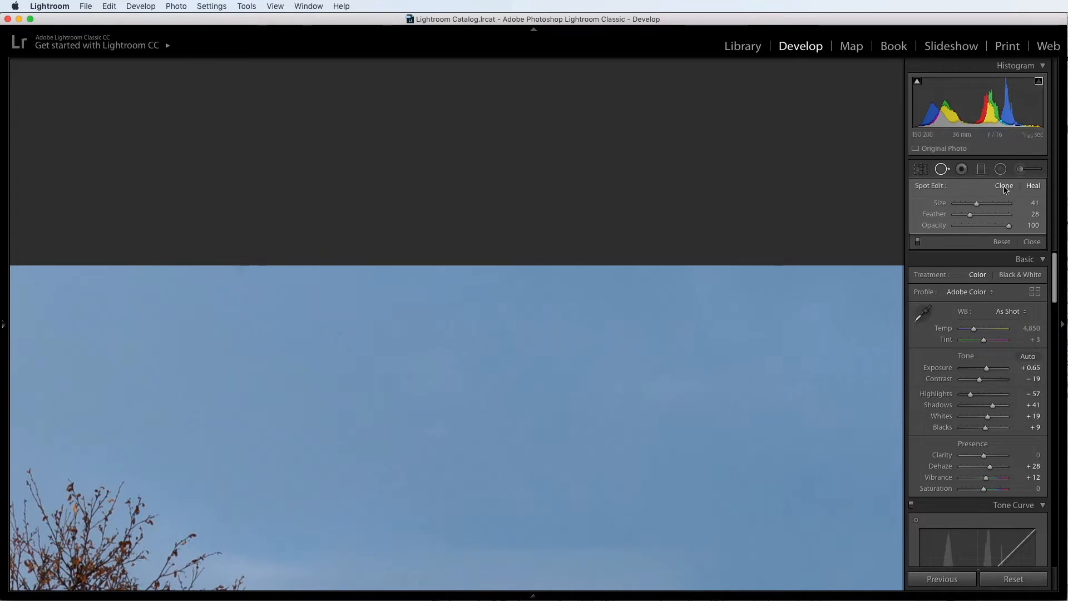
Switch spot removal to Clone and remove the faint dust spots in the clouds and the upper-right part of the sky
left_click_drag(701, 315, 586, 257)
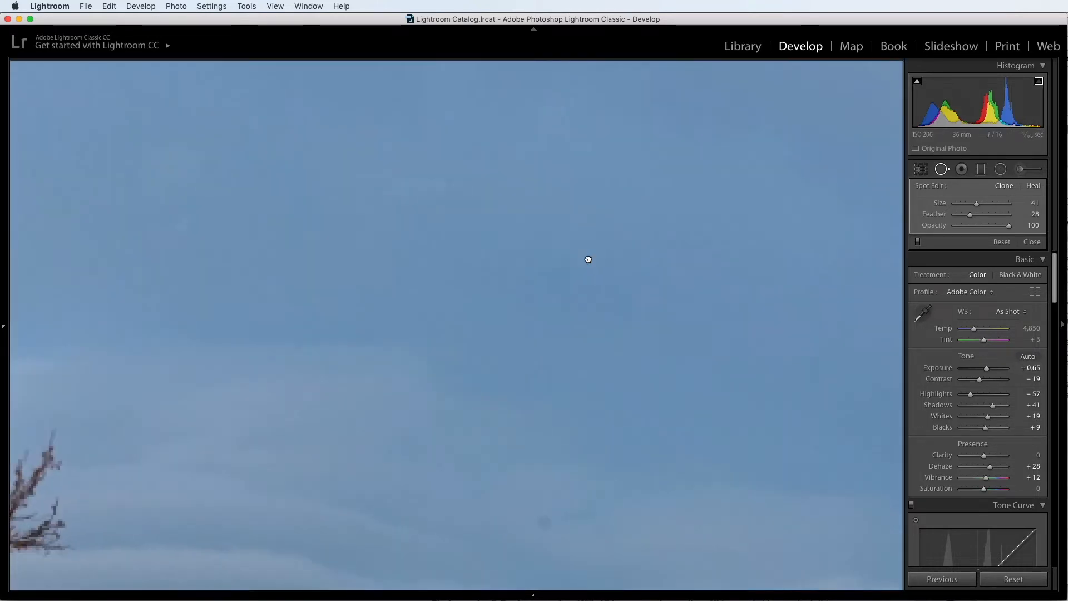
mouse_move(696, 429)
left_mouse_down()
mouse_move(726, 287)
mouse_move(720, 265)
left_mouse_up()
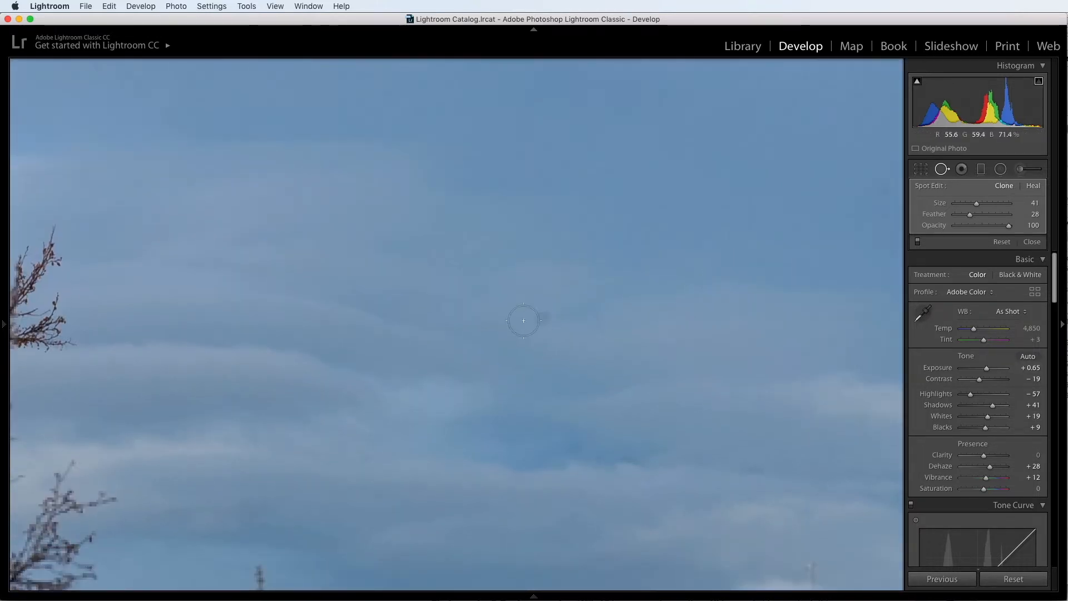
scroll(545, 318, "down", 1)
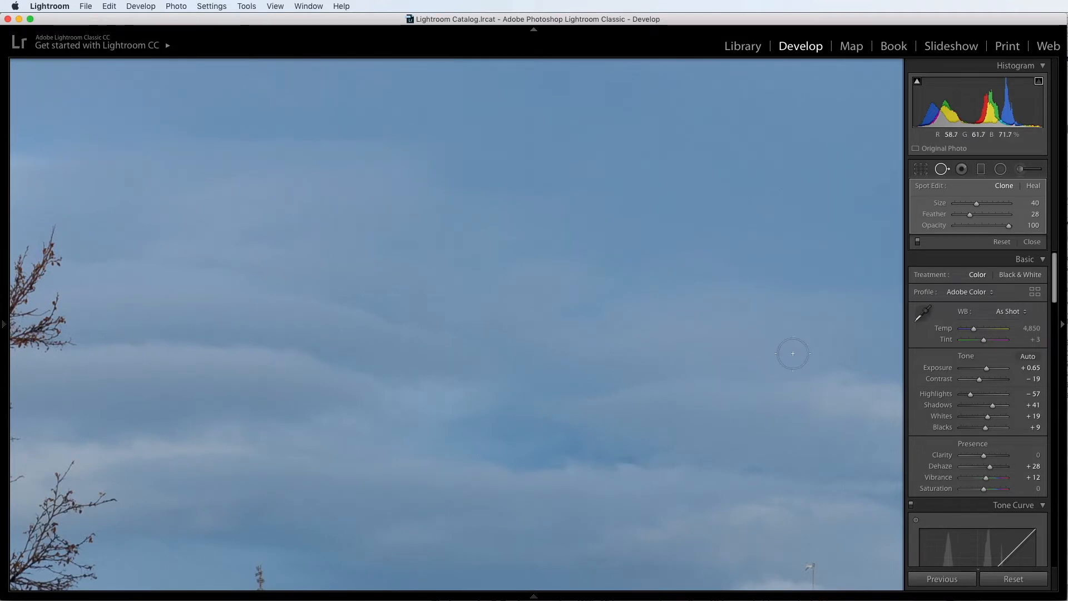
left_click_drag(841, 339, 262, 333)
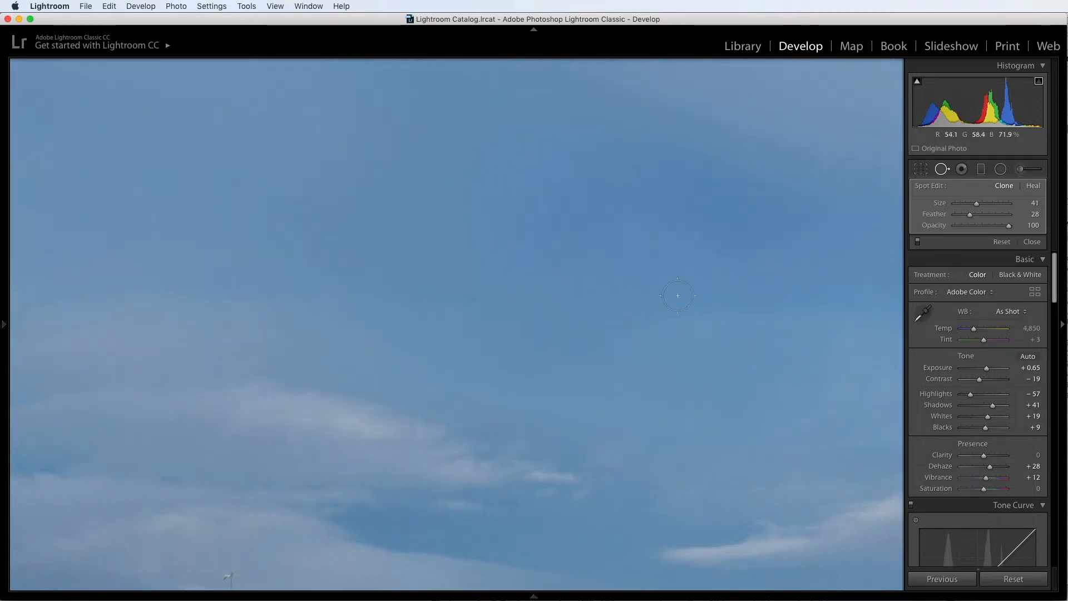
left_click_drag(851, 222, 255, 523)
left_click_drag(606, 437, 622, 322)
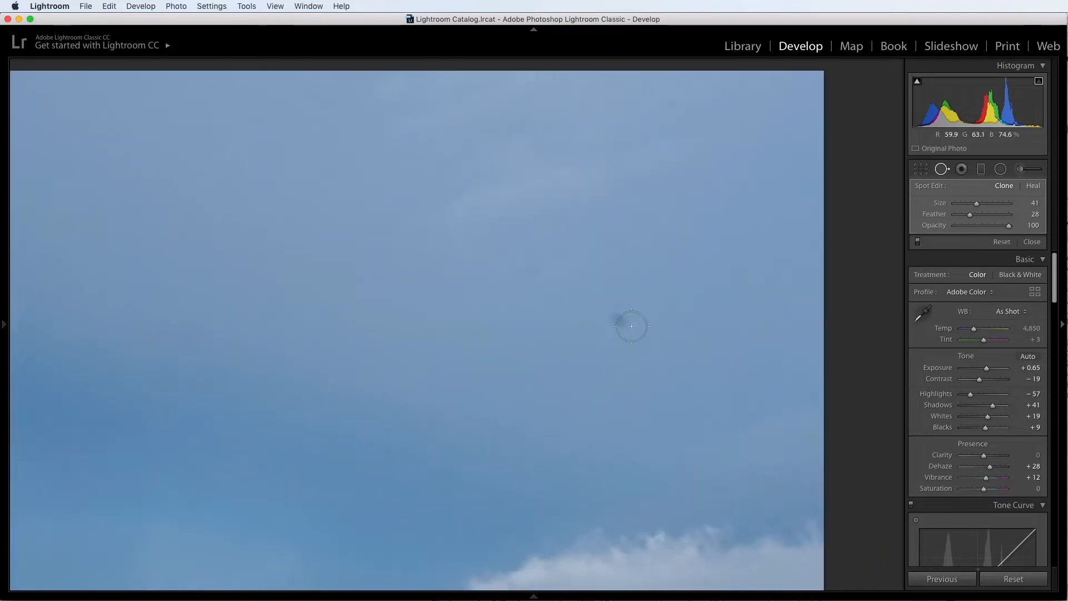
left_click(622, 319)
Inspect the rest of the sky around the tree up close for dust spots, then return to the full photo view
left_click_drag(99, 418, 786, 339)
left_click_drag(102, 340, 779, 328)
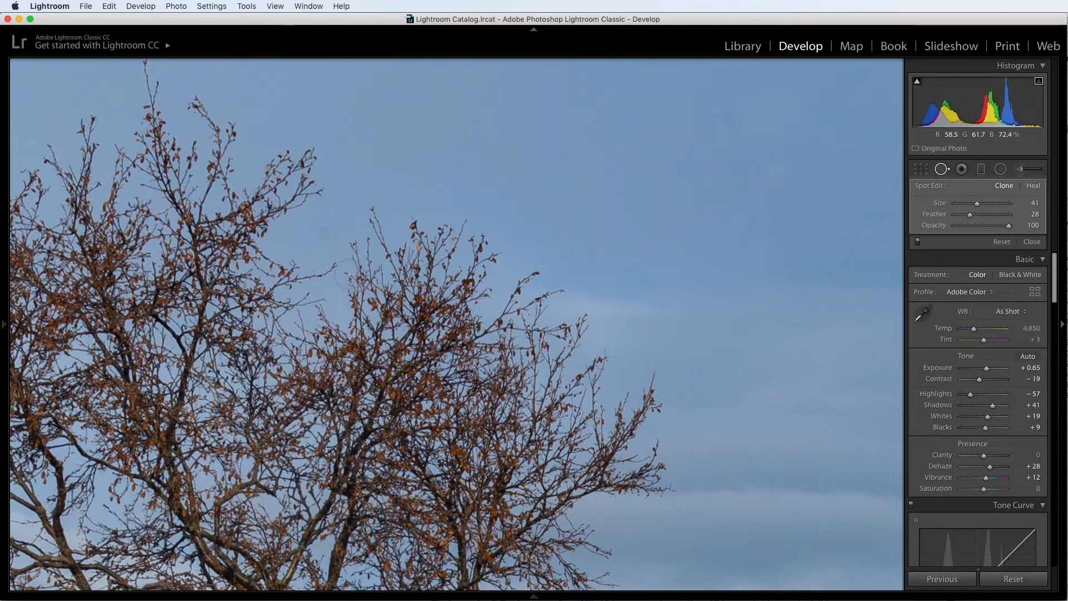
left_click_drag(237, 312, 808, 300)
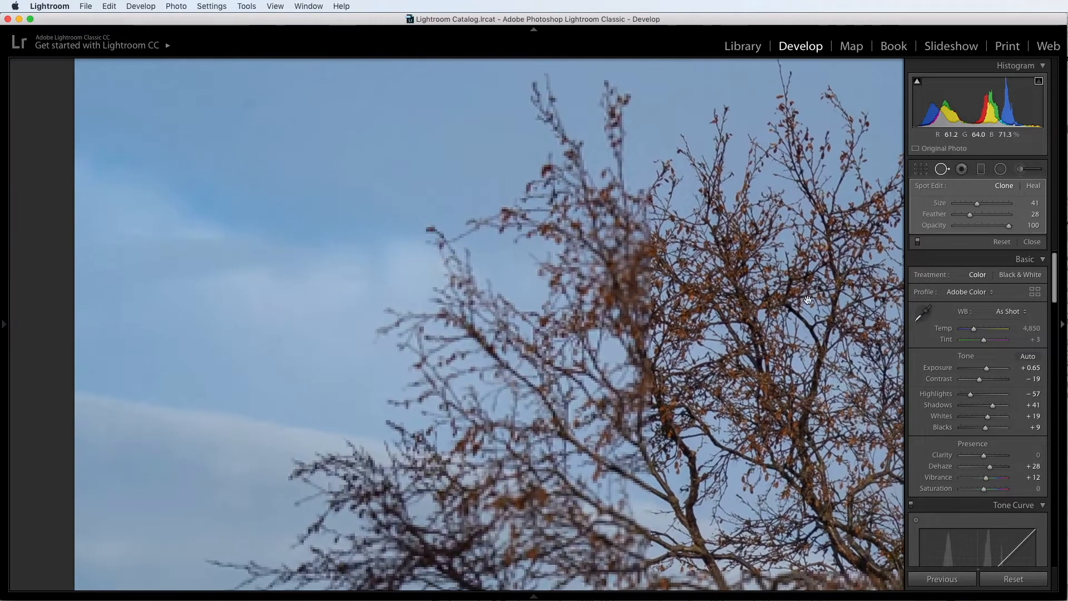
left_click_drag(329, 310, 450, 331)
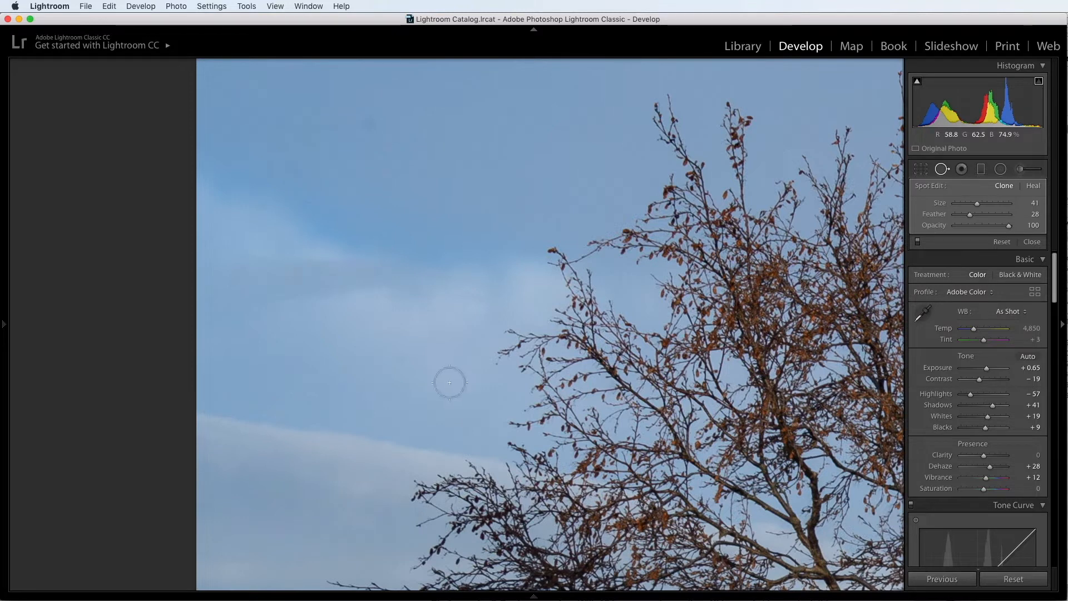
left_click_drag(434, 400, 460, 159)
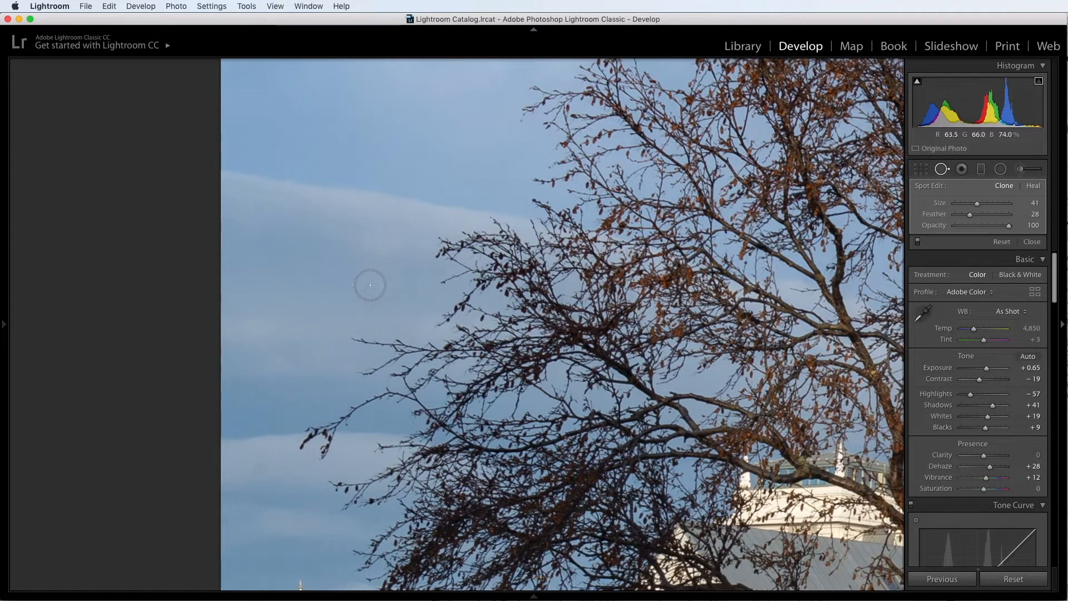
key("z")
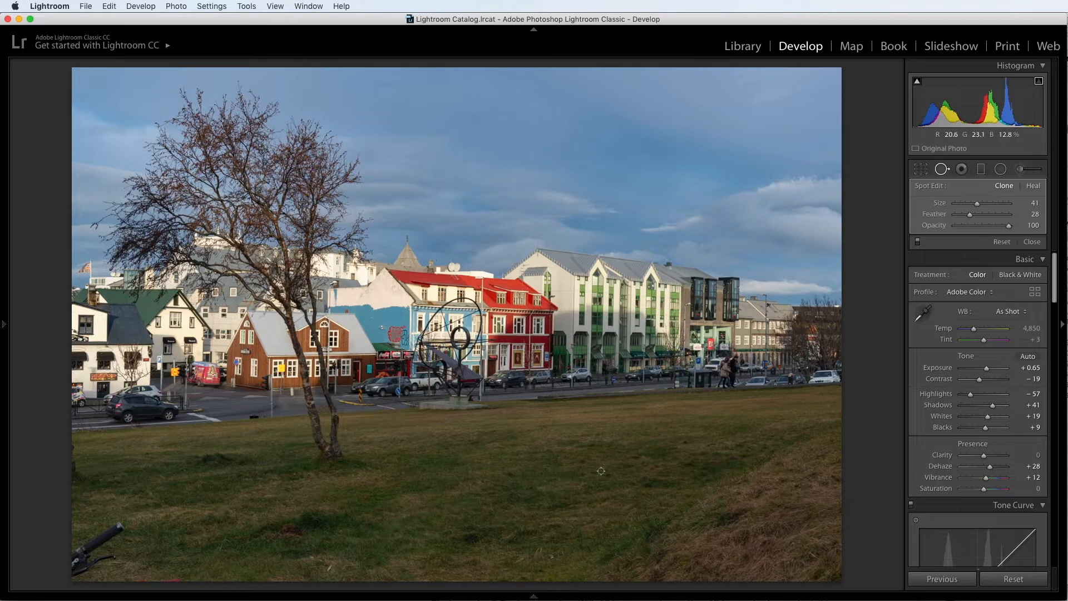
Try raising the whole photo's Exposure to +2.15 and undo it
left_click_drag(988, 372, 995, 372)
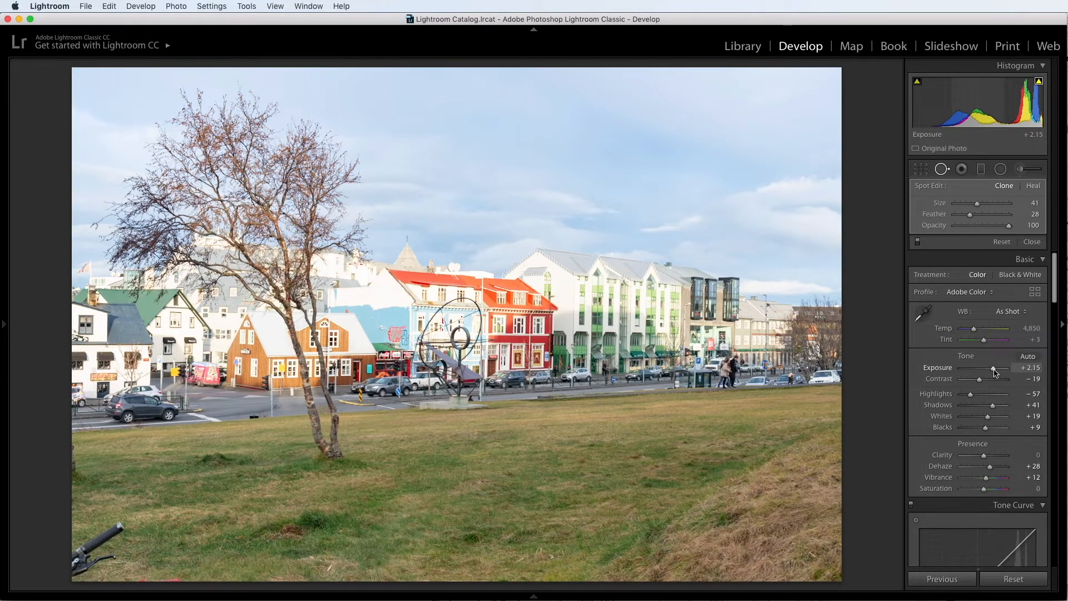
key("super+z")
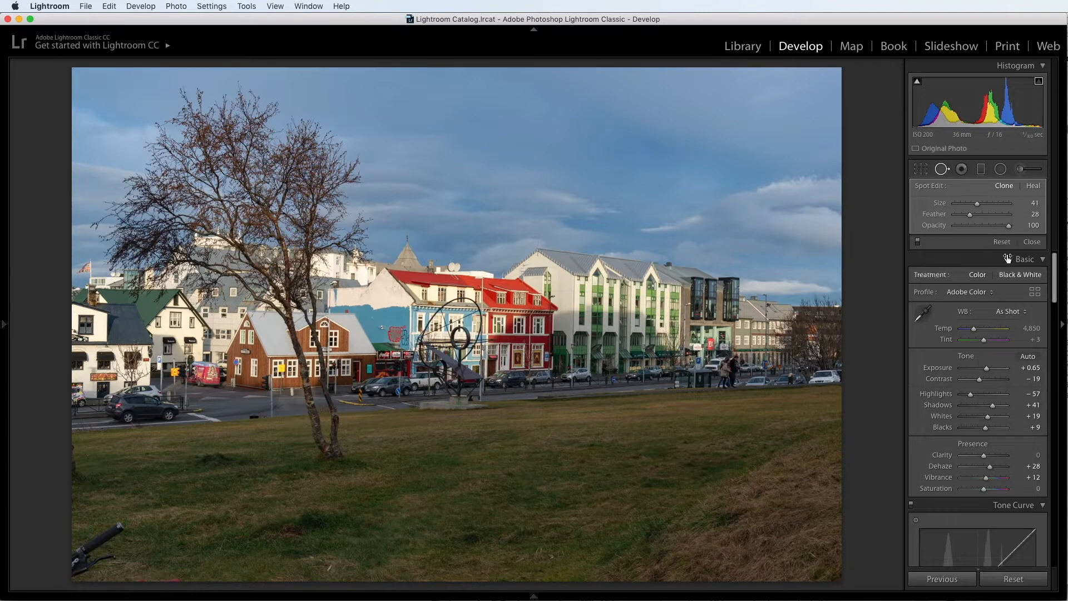
Paint an Adjustment Brush mask over the entire grass area, using brush size 18 and flow 74
left_click(1021, 169)
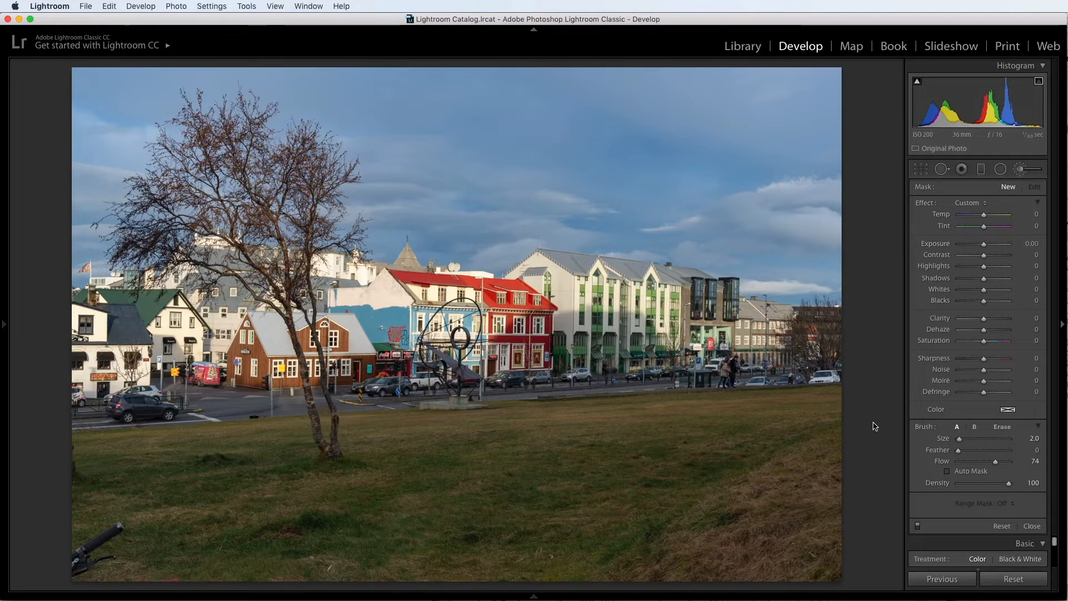
scroll(799, 429, "up", 5)
scroll(794, 429, "down", 1)
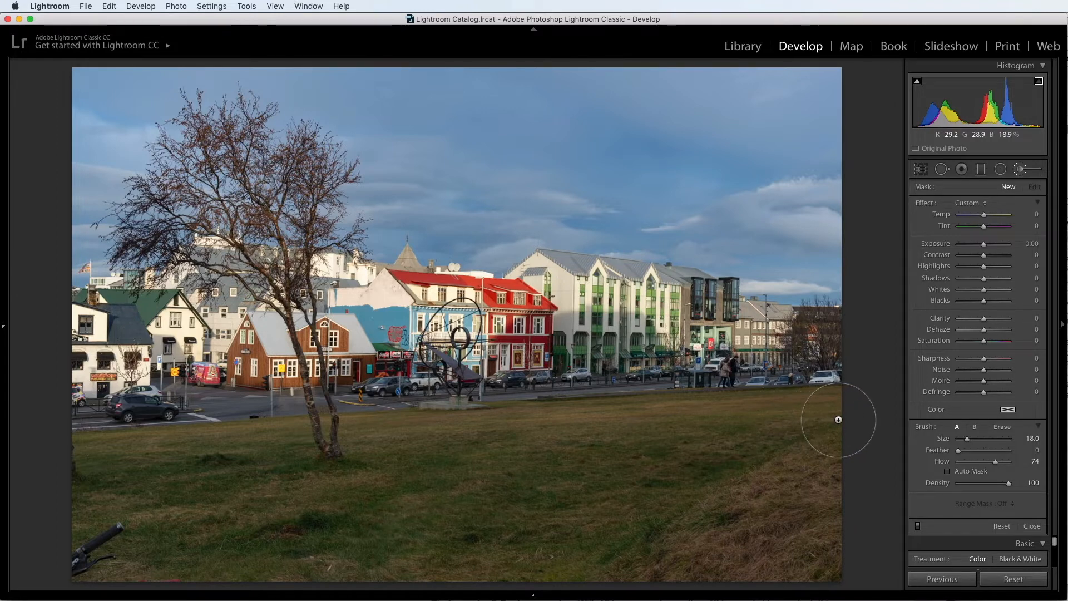
mouse_move(837, 420)
left_mouse_down()
mouse_move(364, 450)
mouse_move(426, 447)
left_mouse_up()
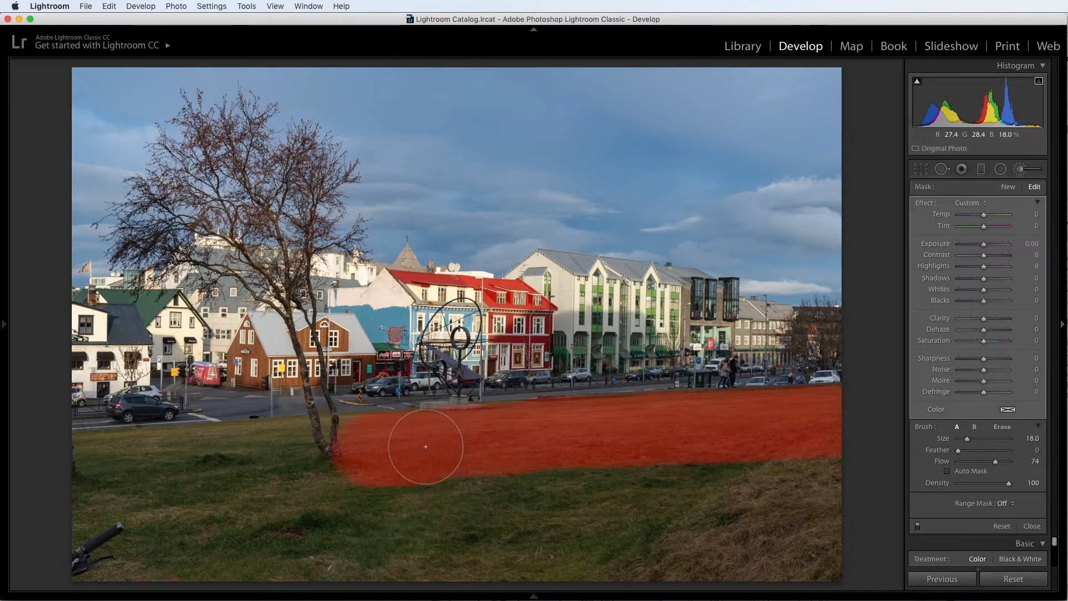
left_click_drag(360, 449, 57, 468)
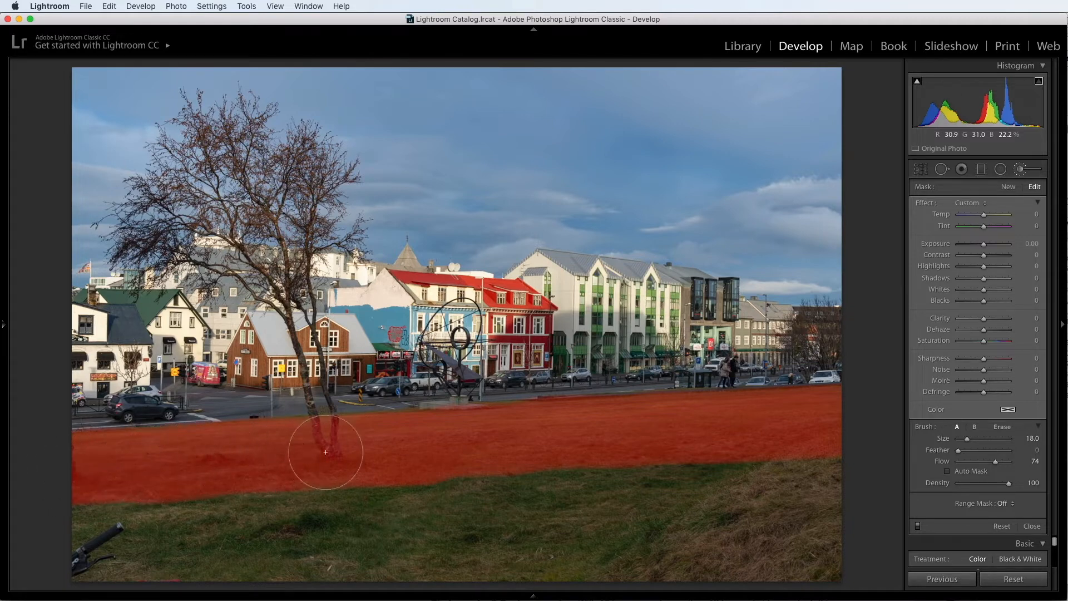
mouse_move(369, 451)
left_mouse_down()
mouse_move(95, 543)
mouse_move(100, 565)
mouse_move(773, 563)
mouse_move(834, 473)
mouse_move(553, 470)
mouse_move(239, 507)
mouse_move(770, 508)
mouse_move(489, 506)
left_mouse_up()
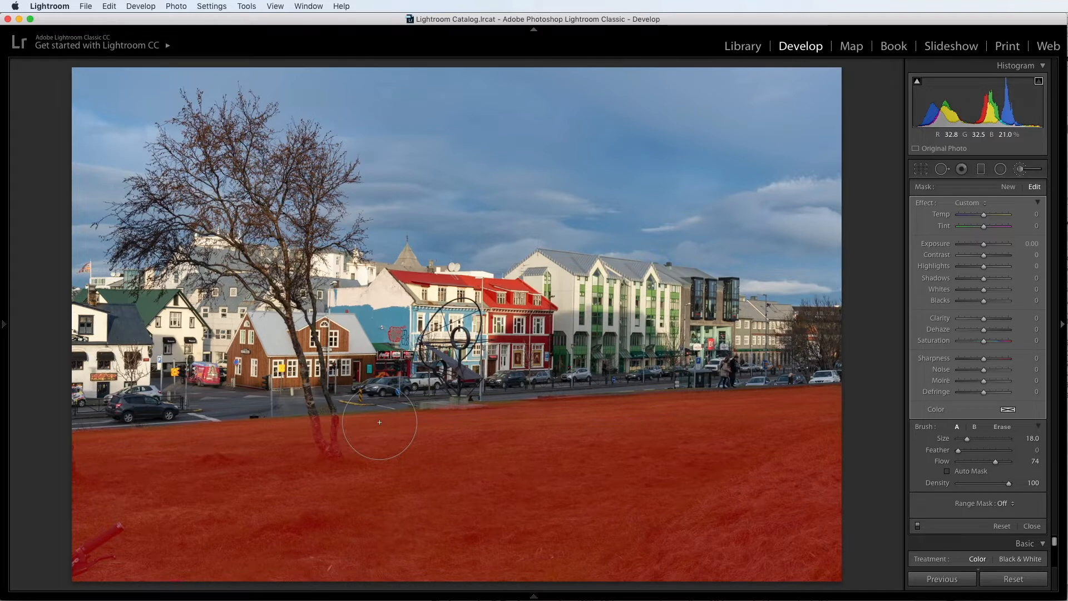
Erase the lower tree trunk from the grass mask with a size 2 eraser brush
key("alt")
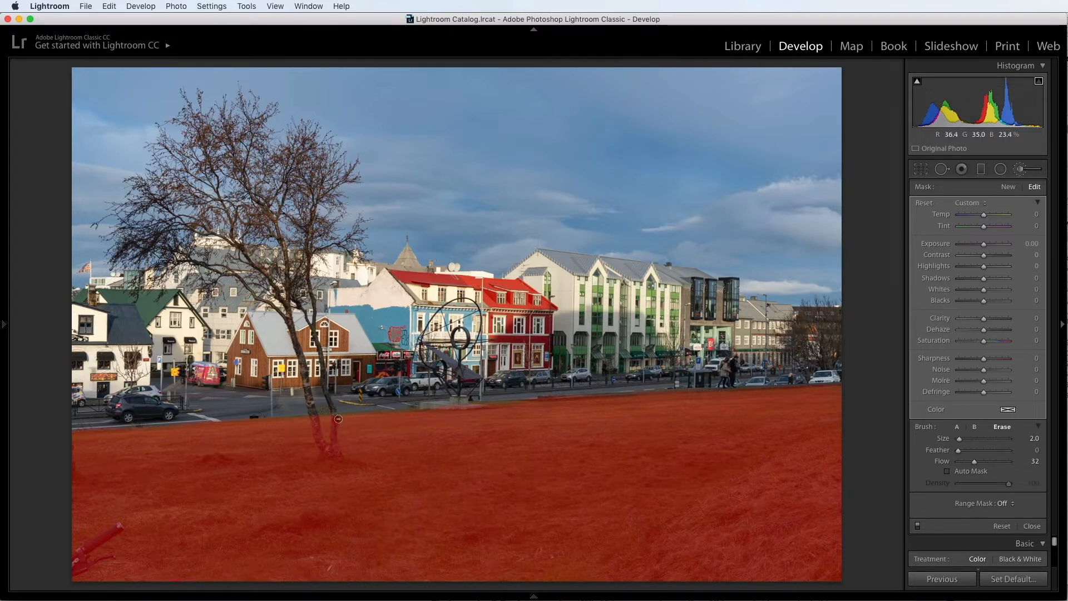
scroll(337, 420, "down", 10)
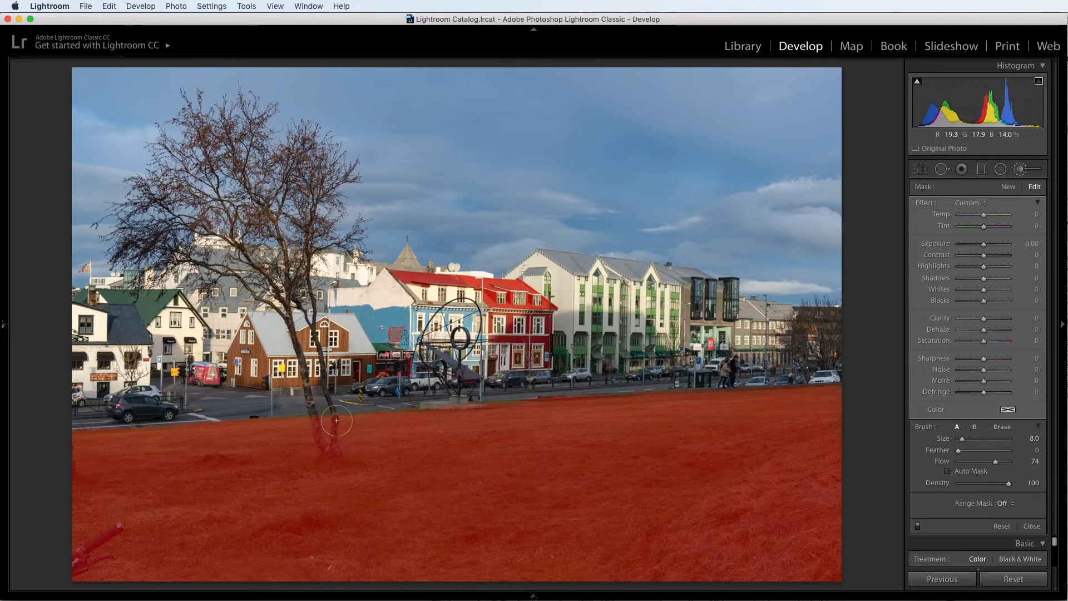
scroll(336, 420, "down", 3)
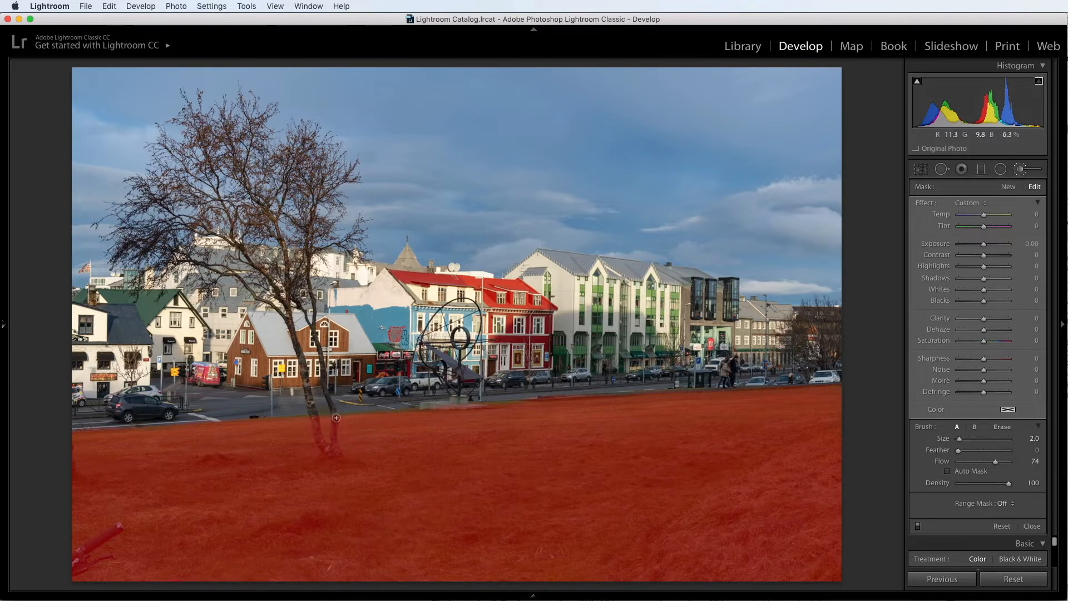
key("alt")
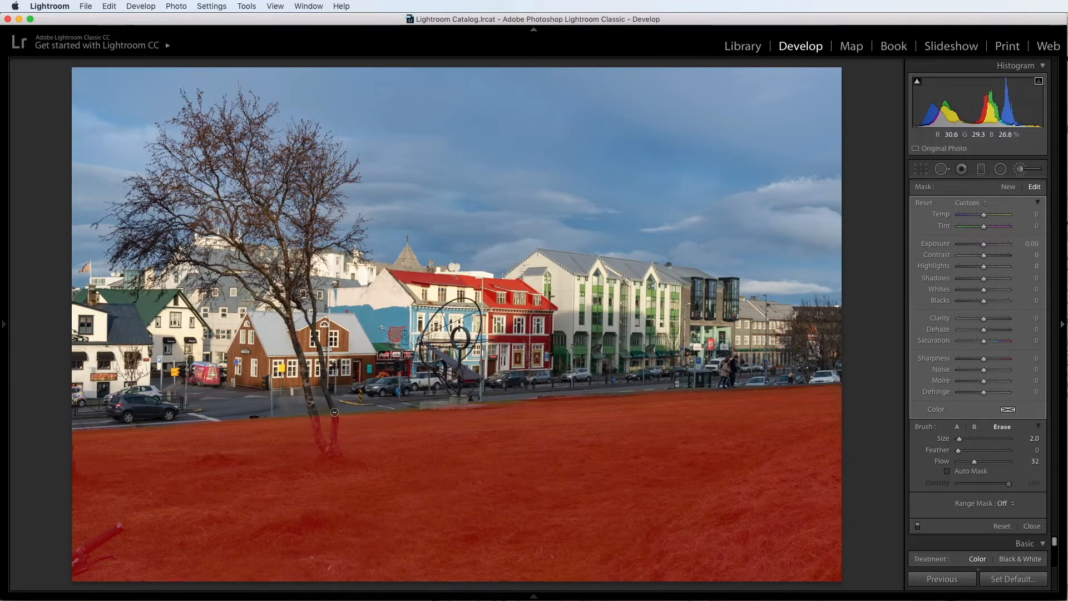
mouse_move(334, 414)
left_mouse_down()
mouse_move(336, 453)
mouse_move(335, 416)
mouse_move(334, 451)
mouse_move(313, 415)
mouse_move(319, 444)
mouse_move(310, 407)
mouse_move(314, 433)
mouse_move(338, 457)
mouse_move(327, 443)
mouse_move(338, 455)
mouse_move(324, 454)
mouse_move(334, 412)
mouse_move(332, 448)
mouse_move(316, 414)
left_mouse_up()
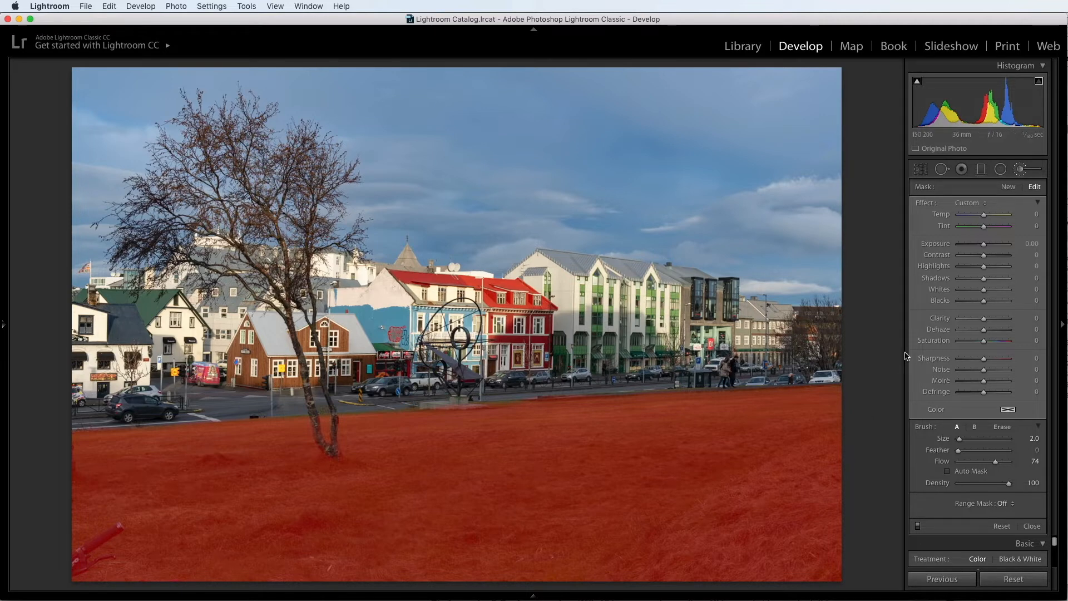
Hide the mask overlay, set the grass mask to Exposure 0.76, Highlights -62, Shadows 10, Whites 12, Blacks -10 and Dehaze 10, and close the brush
key("o")
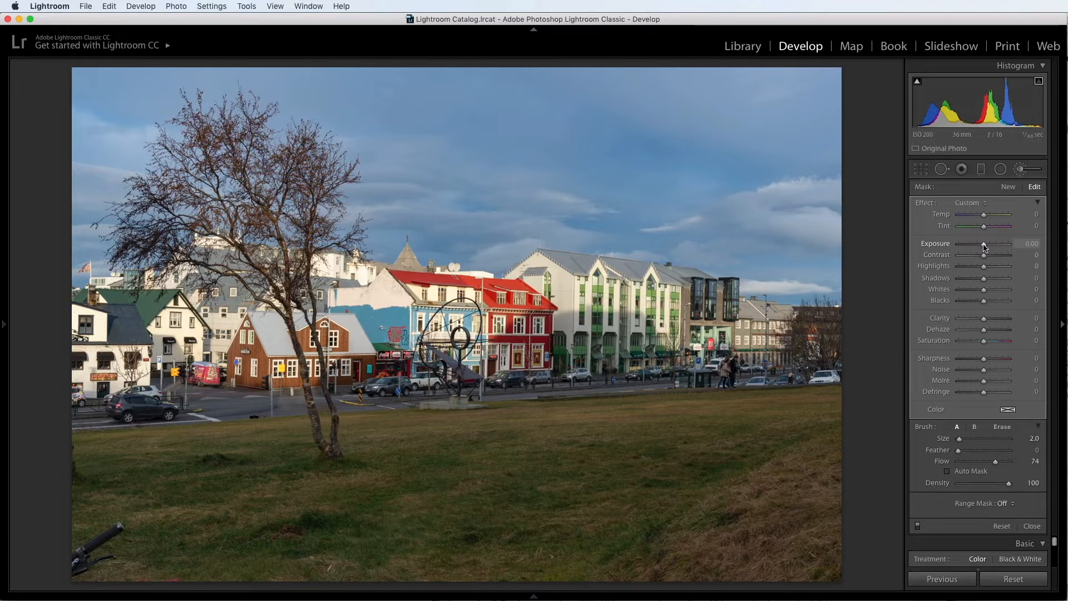
left_click_drag(985, 248, 987, 332)
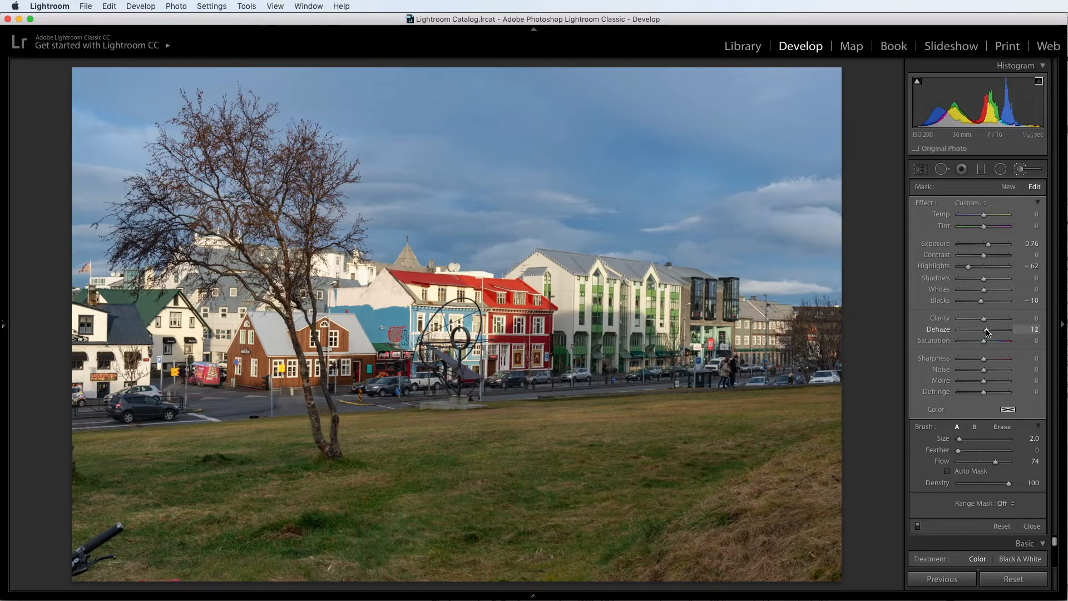
left_click_drag(984, 290, 988, 281)
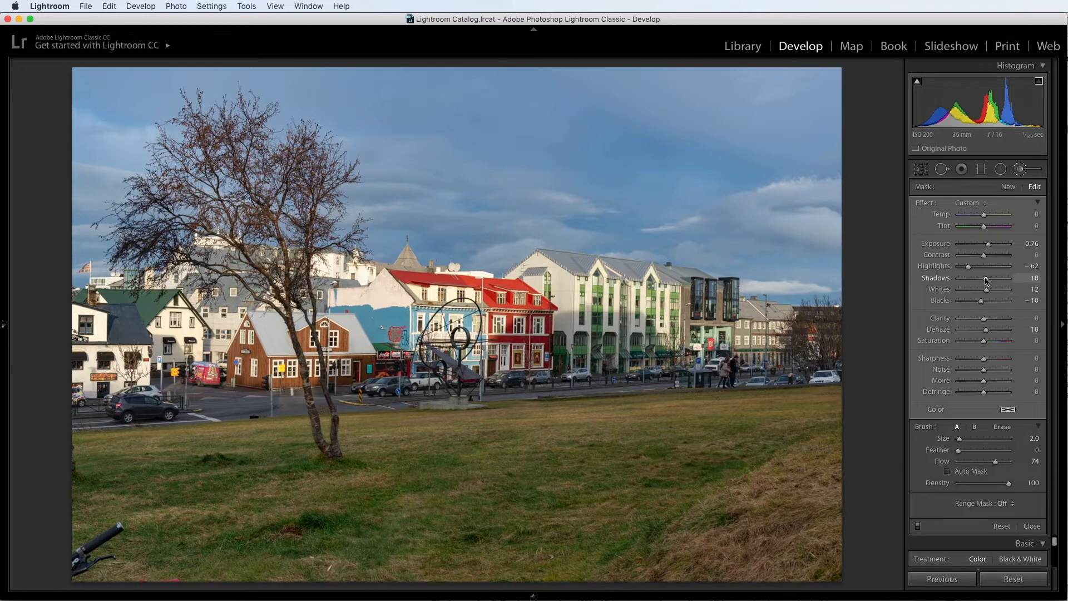
left_click_drag(987, 281, 986, 280)
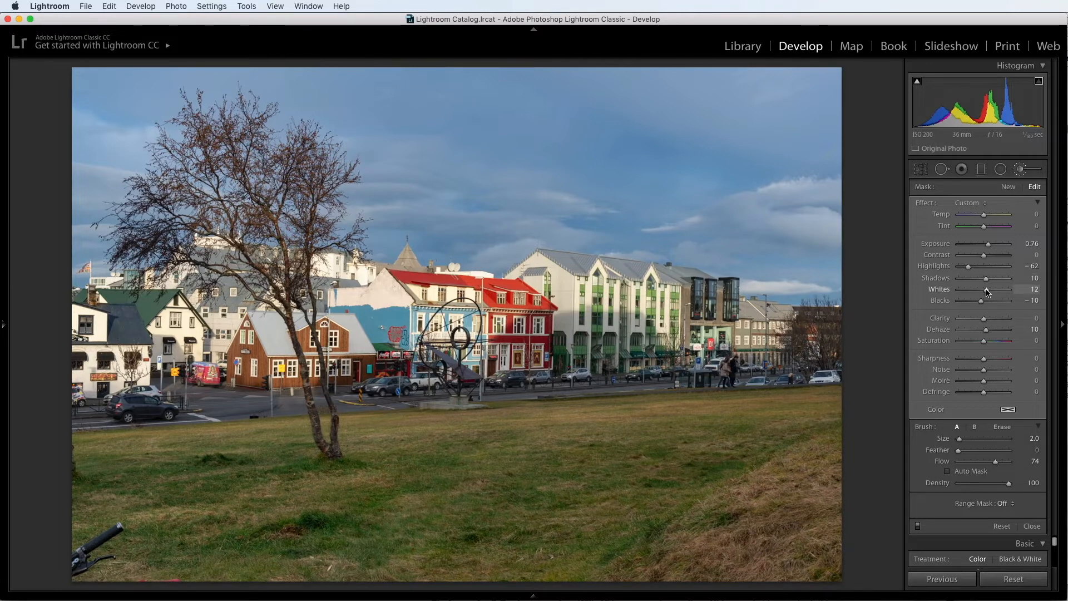
left_click(1022, 170)
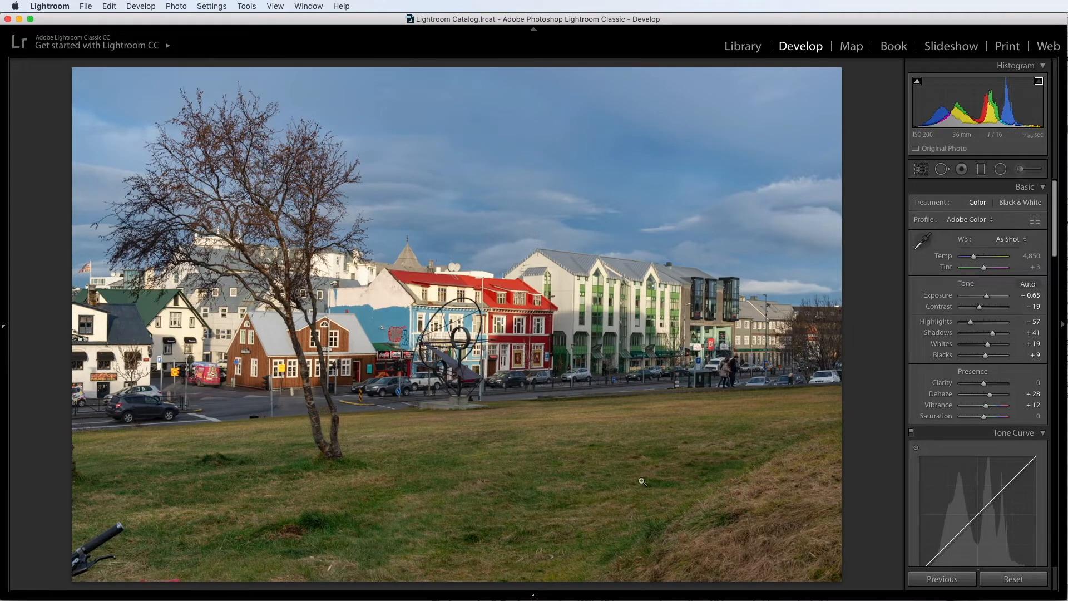
Open the edited photo in Adobe Photoshop CC 2018 and fit it to the screen
right_click(583, 410)
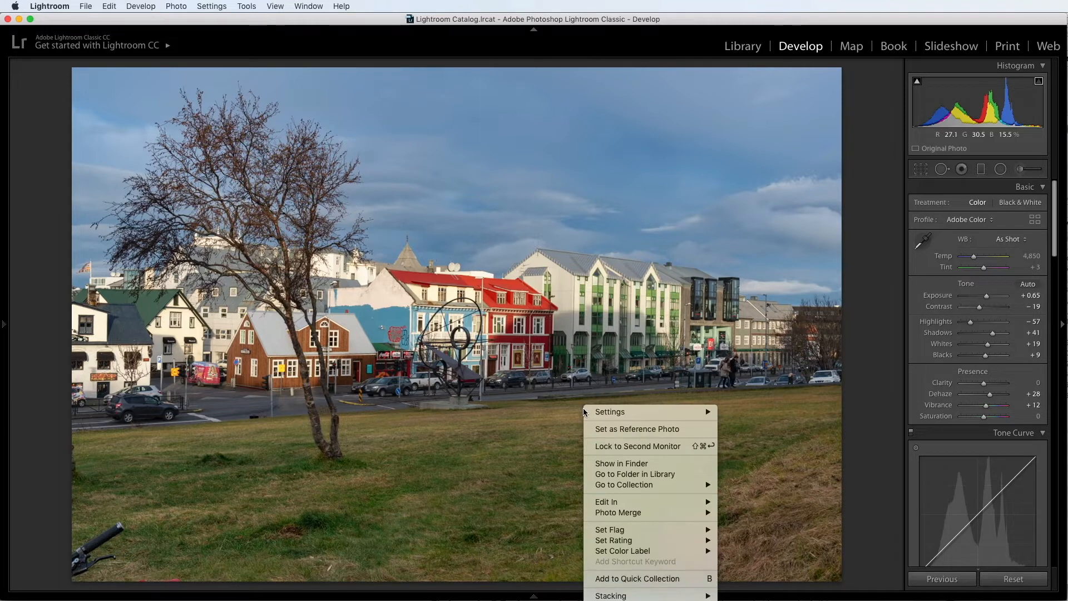
mouse_move(609, 504)
left_click(750, 503)
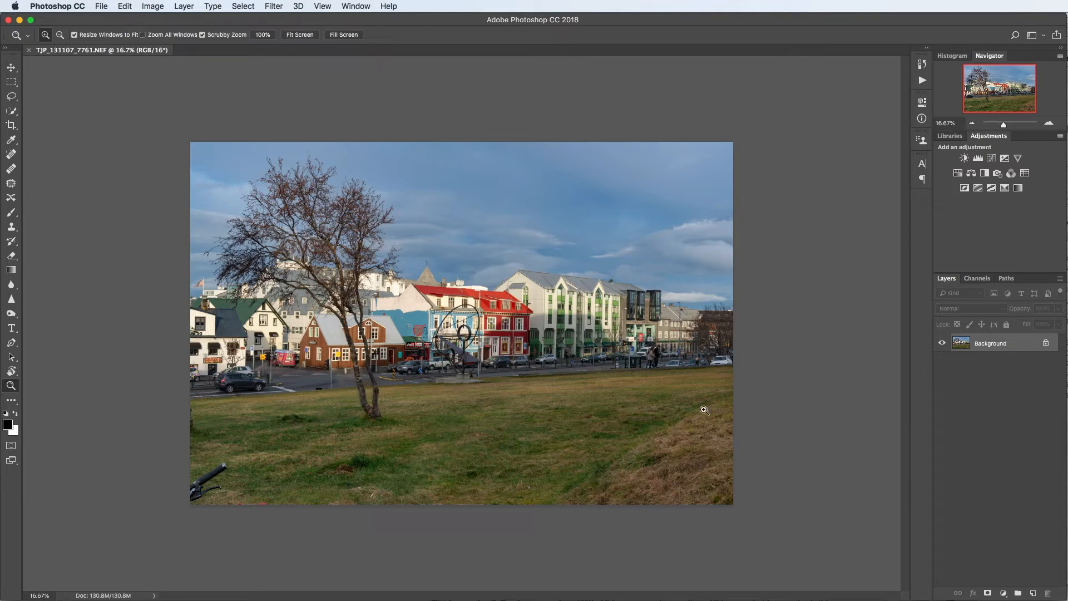
left_click(304, 36)
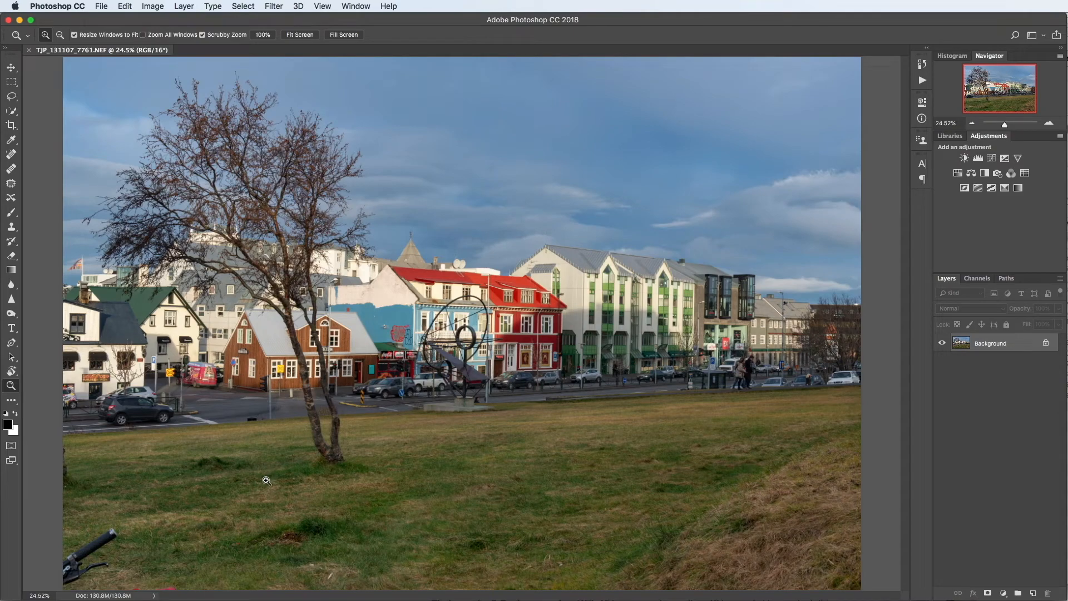
Outline the bicycle handlebar and brake lever in the photo's lower-left corner with a freehand Lasso selection
left_click(113, 550)
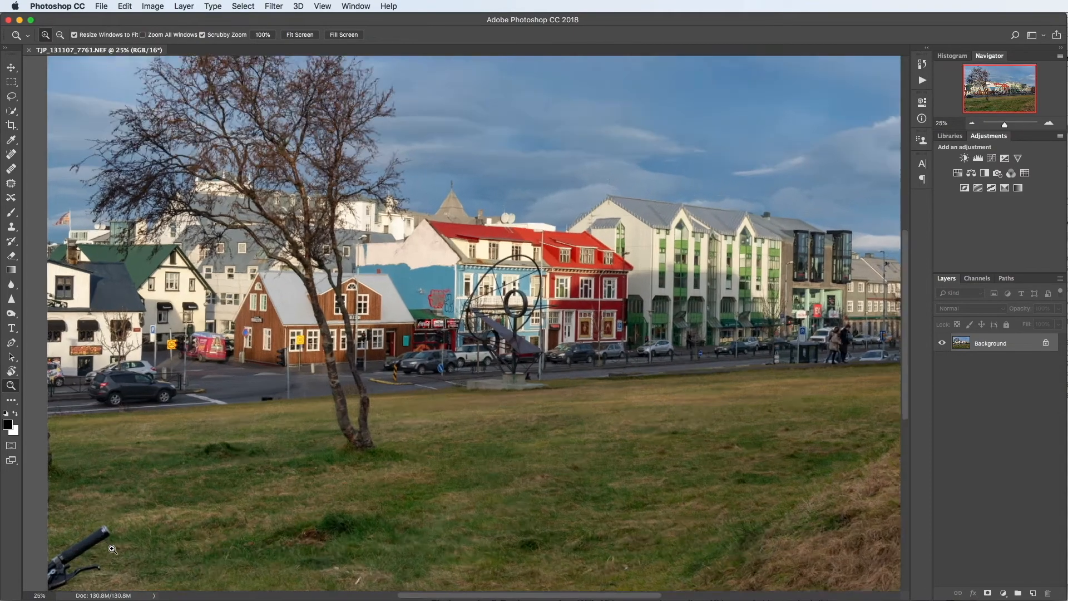
left_click(59, 548)
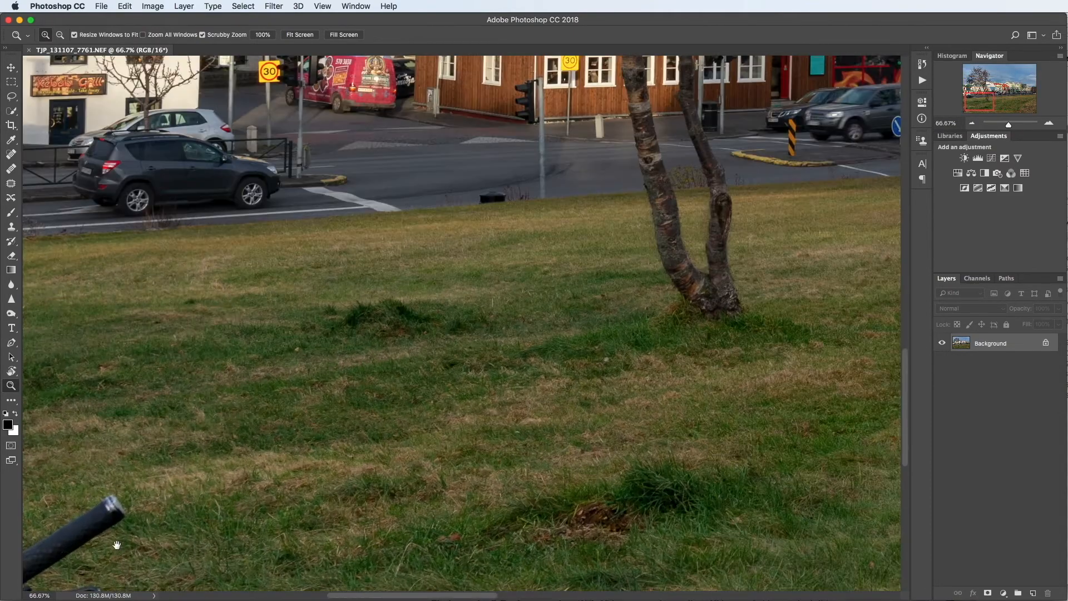
left_click_drag(116, 545, 417, 338)
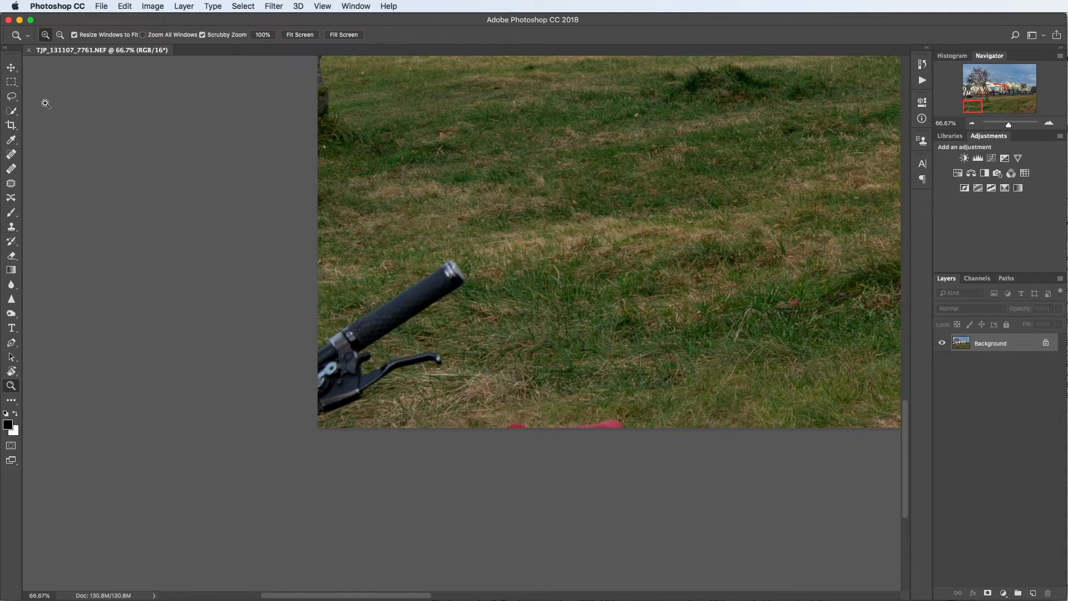
left_click(15, 101)
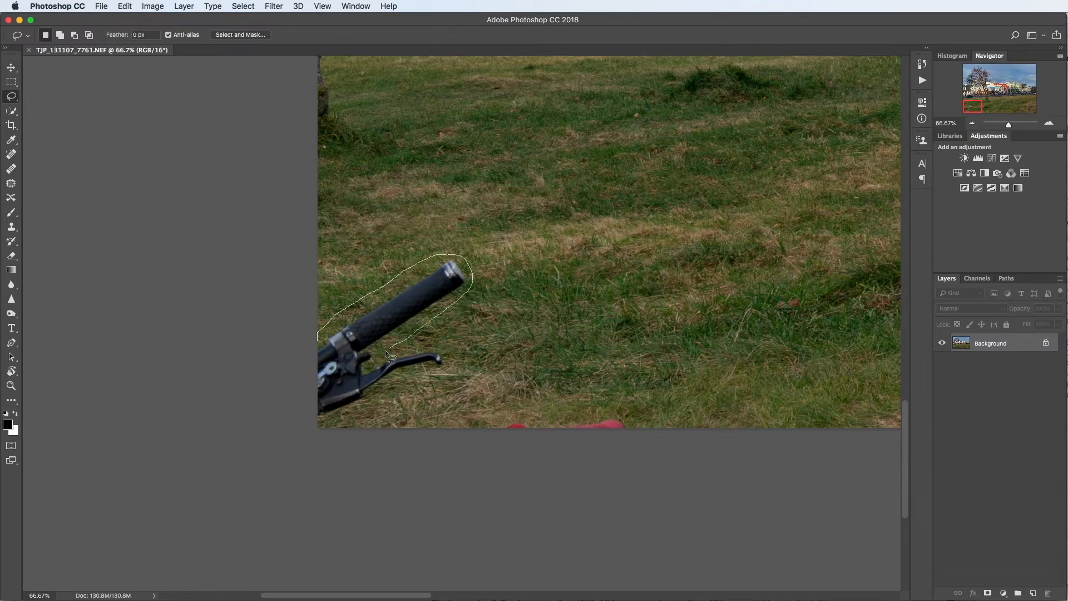
left_click_drag(449, 372, 418, 373)
mouse_move(335, 416)
left_mouse_down()
mouse_move(311, 424)
mouse_move(301, 336)
left_mouse_up()
Fill the handlebar selection using Content-Aware with Color Adaptation, Normal mode and 100% opacity, and deselect it
key("super+d")
right_click(429, 298)
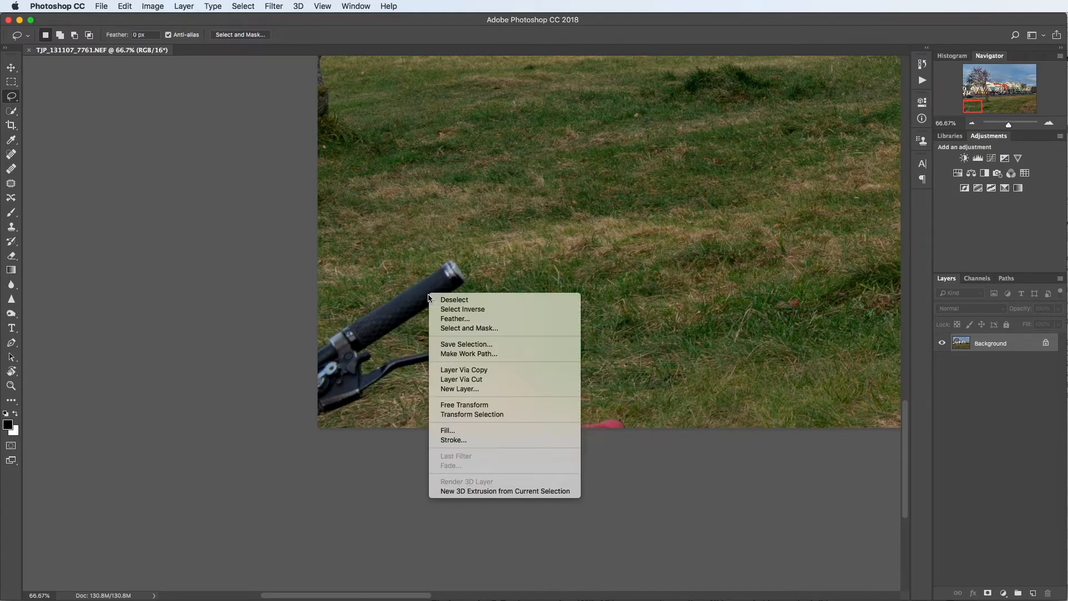
left_click(435, 431)
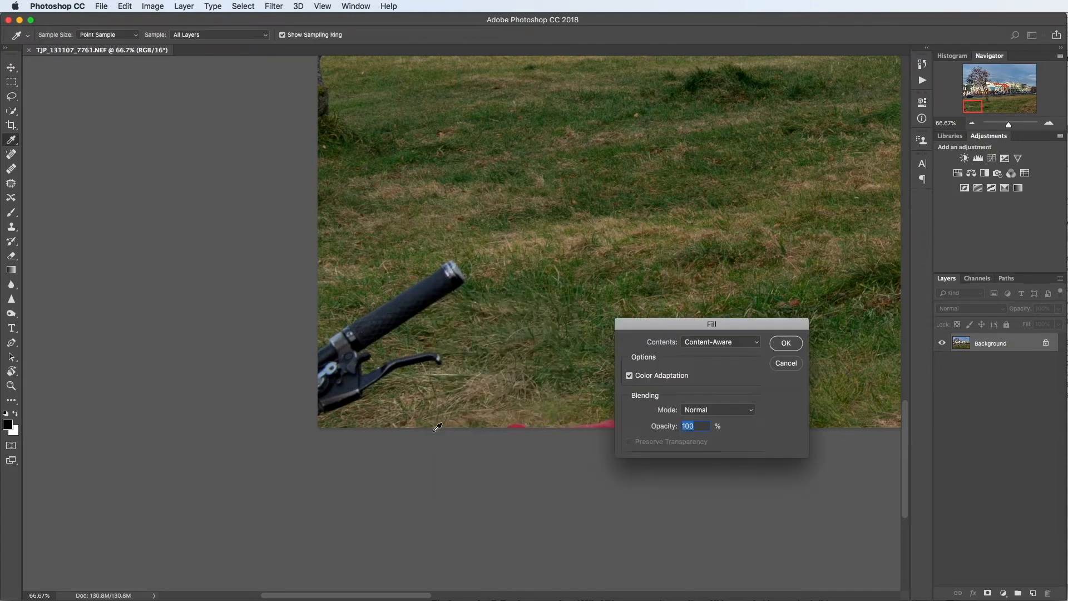
left_click(759, 346)
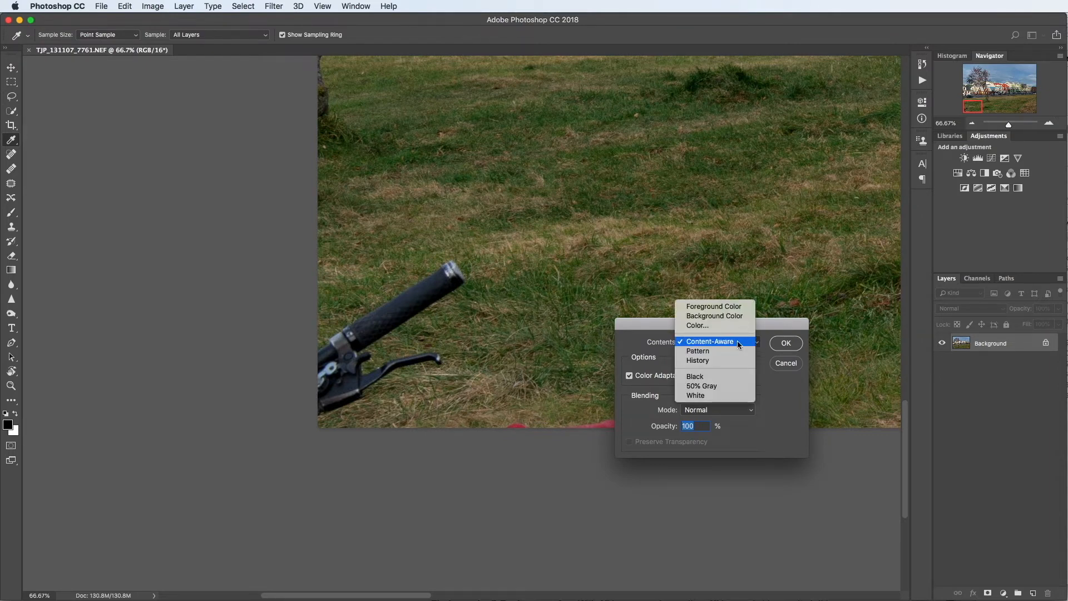
left_click(736, 341)
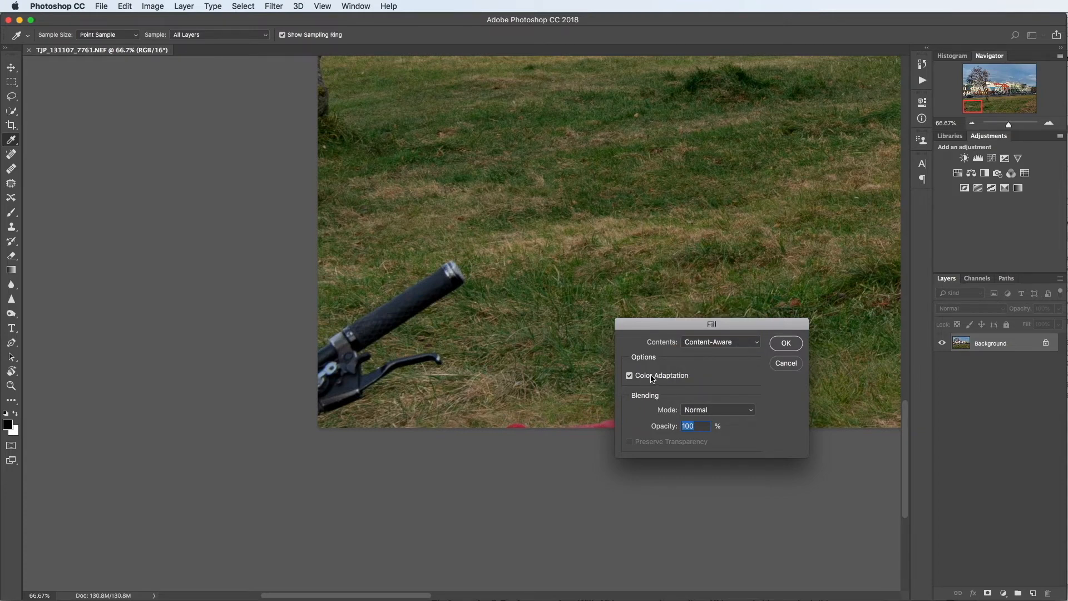
left_click(784, 343)
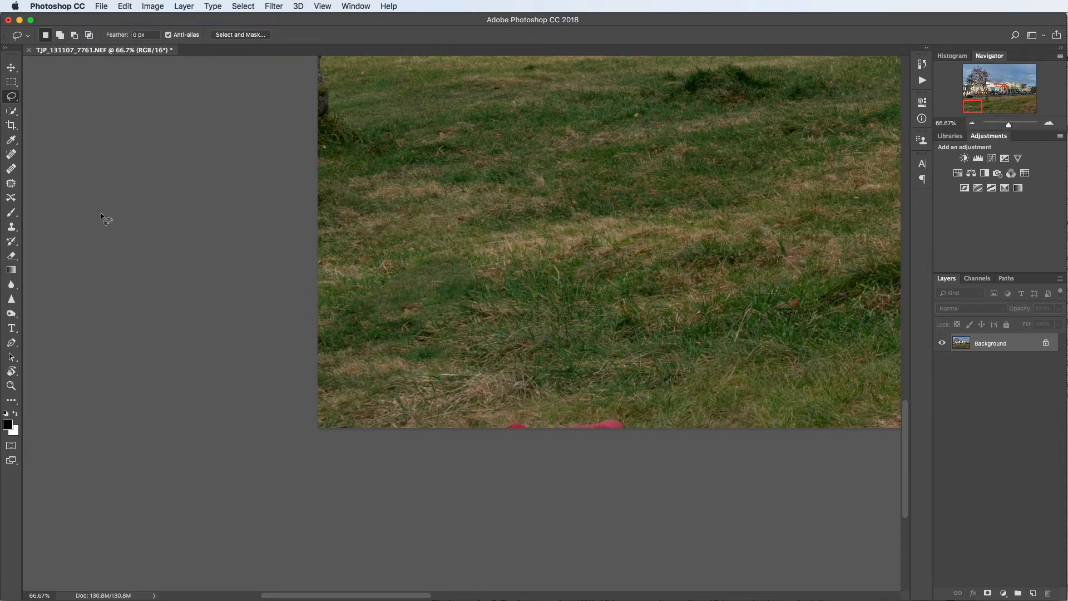
Blend the filled handlebar area with the Healing Brush at size 102, sampling from the grass farther up the lawn
left_click(10, 172)
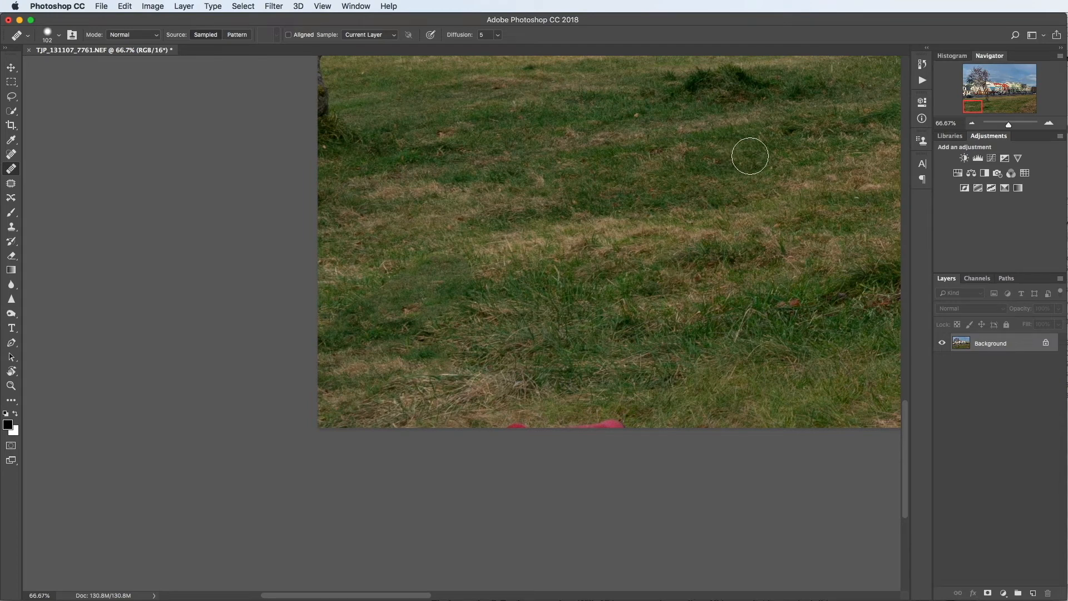
left_click(747, 158, "alt")
mouse_move(401, 301)
left_mouse_down()
mouse_move(451, 310)
mouse_move(327, 317)
left_mouse_up()
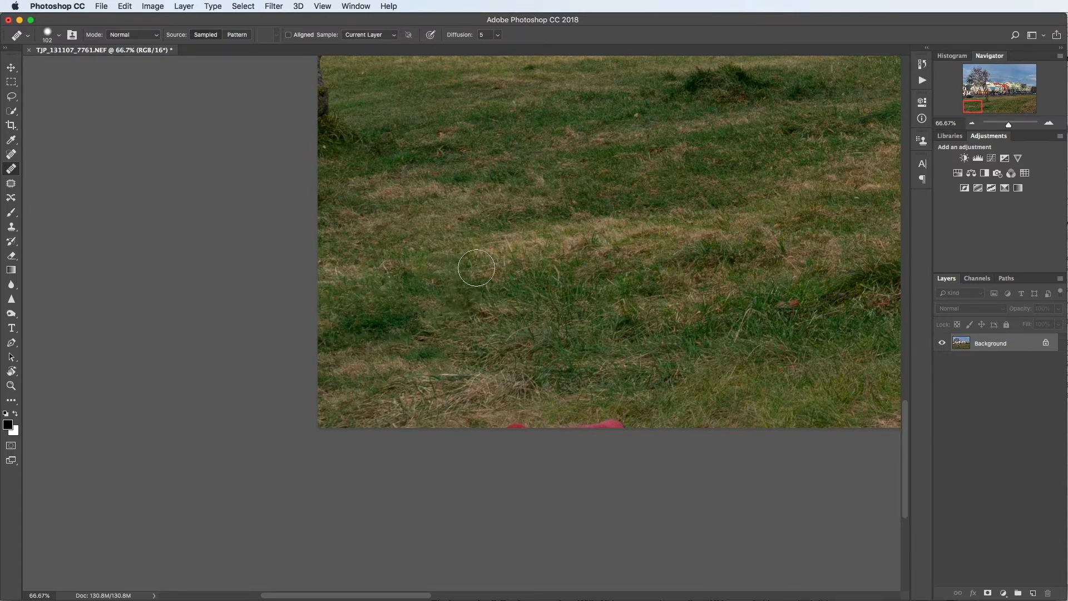
left_click_drag(494, 365, 309, 375)
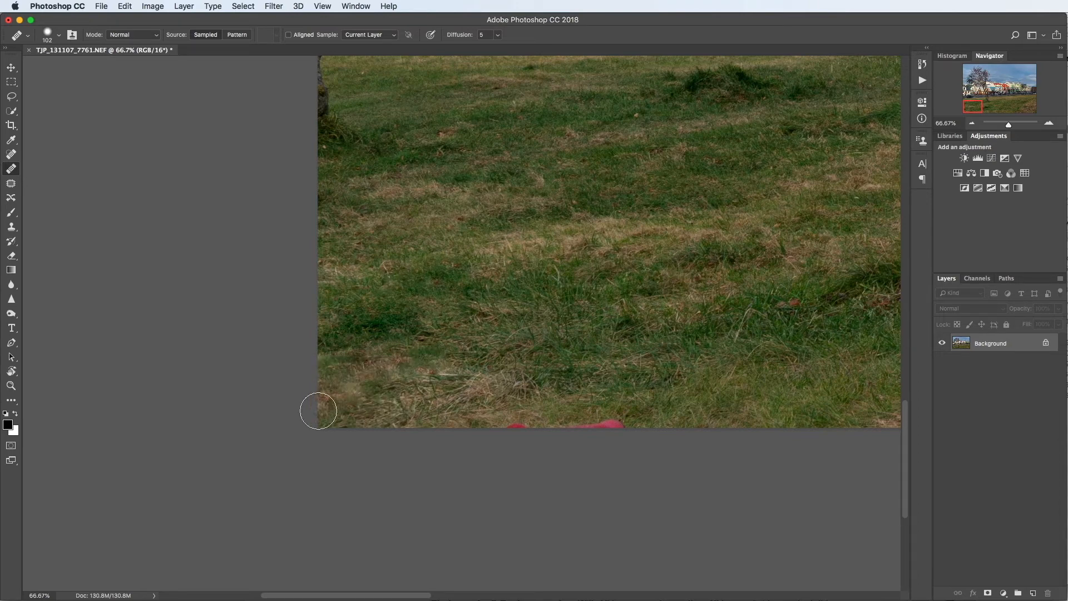
mouse_move(463, 364)
left_mouse_down()
mouse_move(346, 370)
mouse_move(424, 376)
left_mouse_up()
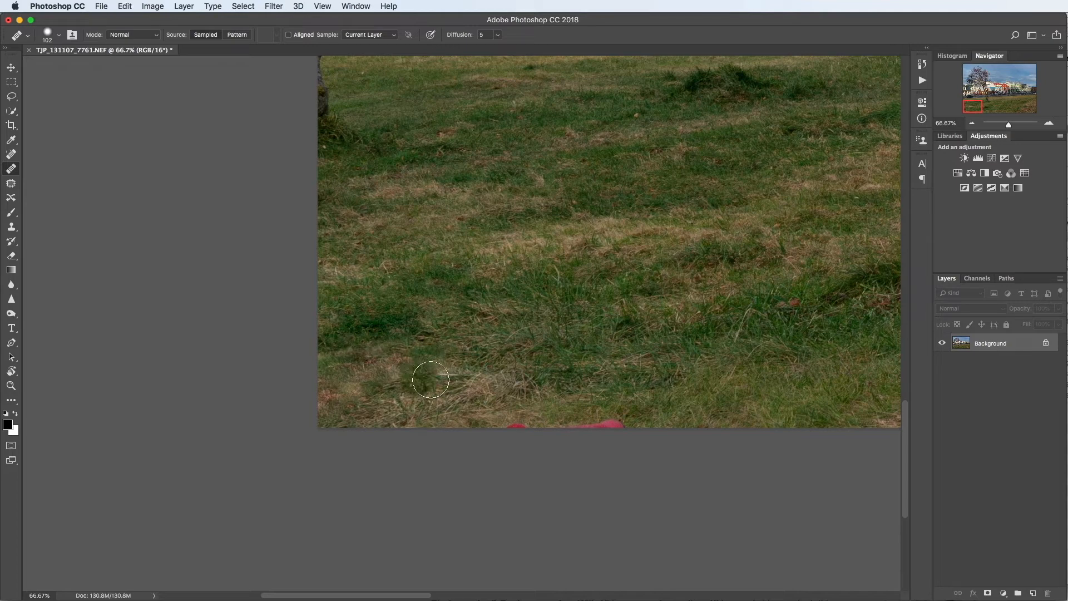
Resample clean grass near the bottom edge and heal the remaining uneven patches along the photo's lower-left edge
left_click(780, 387, "alt")
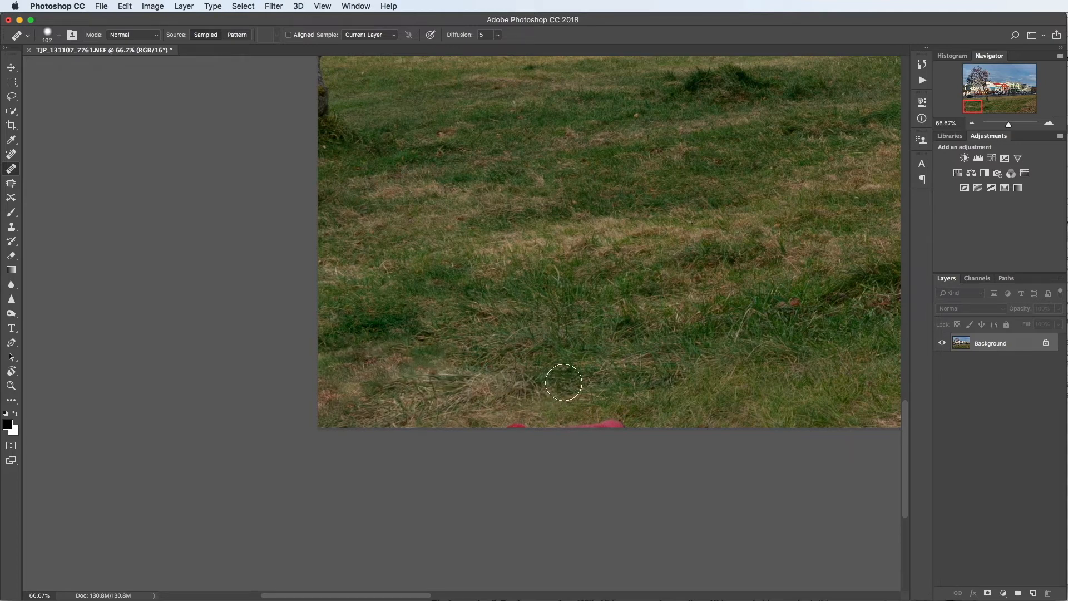
left_click_drag(450, 357, 303, 367)
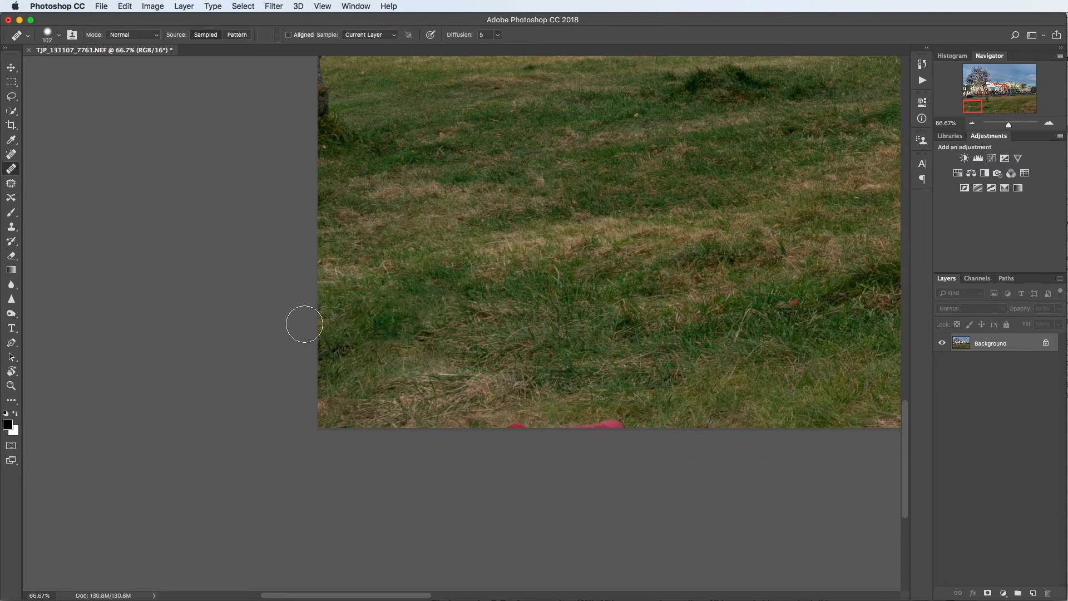
left_click_drag(350, 348, 282, 352)
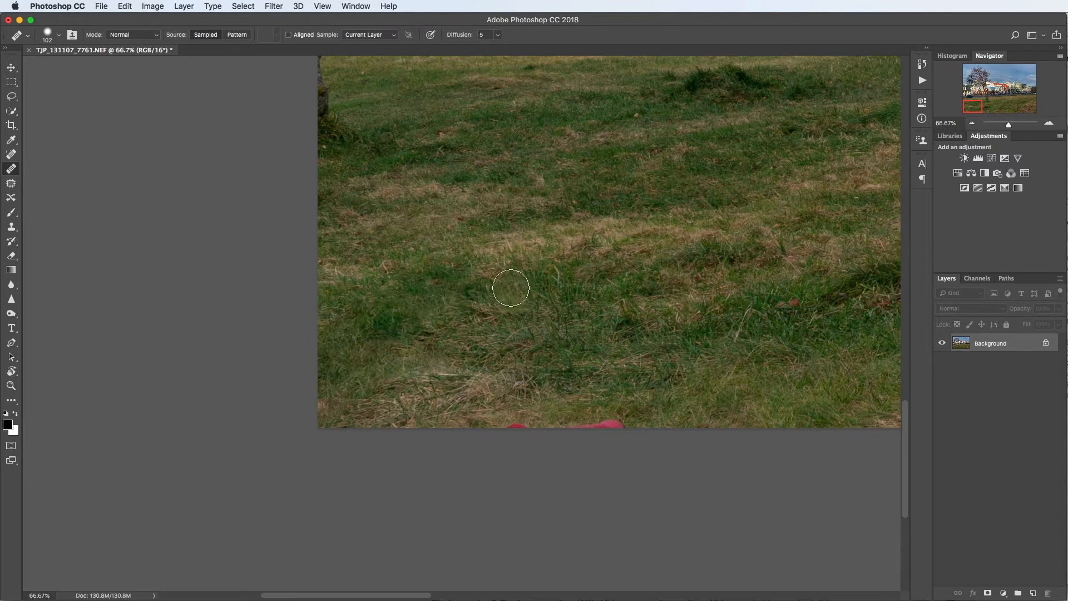
mouse_move(456, 278)
left_mouse_down()
mouse_move(374, 310)
mouse_move(412, 309)
left_mouse_up()
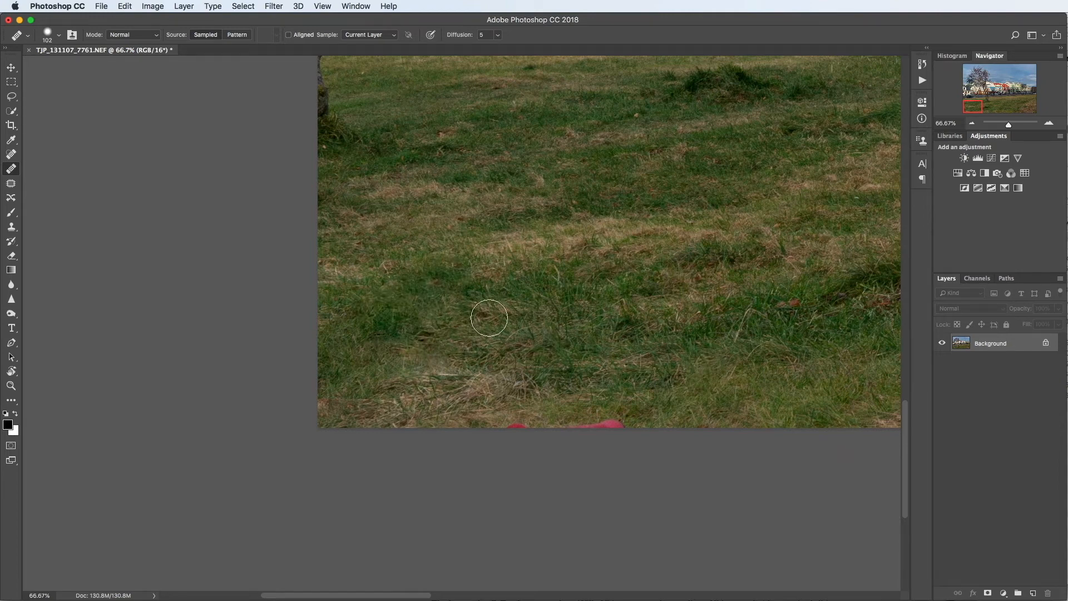
left_click(469, 319, "alt")
left_click(588, 322)
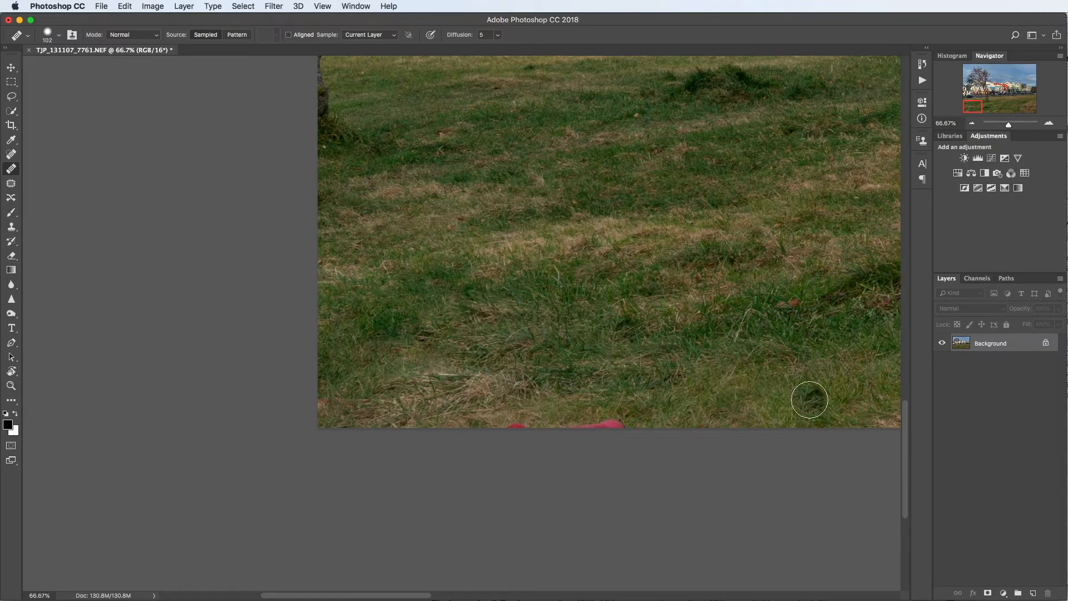
Lasso the red objects on the bottom edge of the grass, replace them with a Content-Aware fill, and deselect
left_click(10, 97)
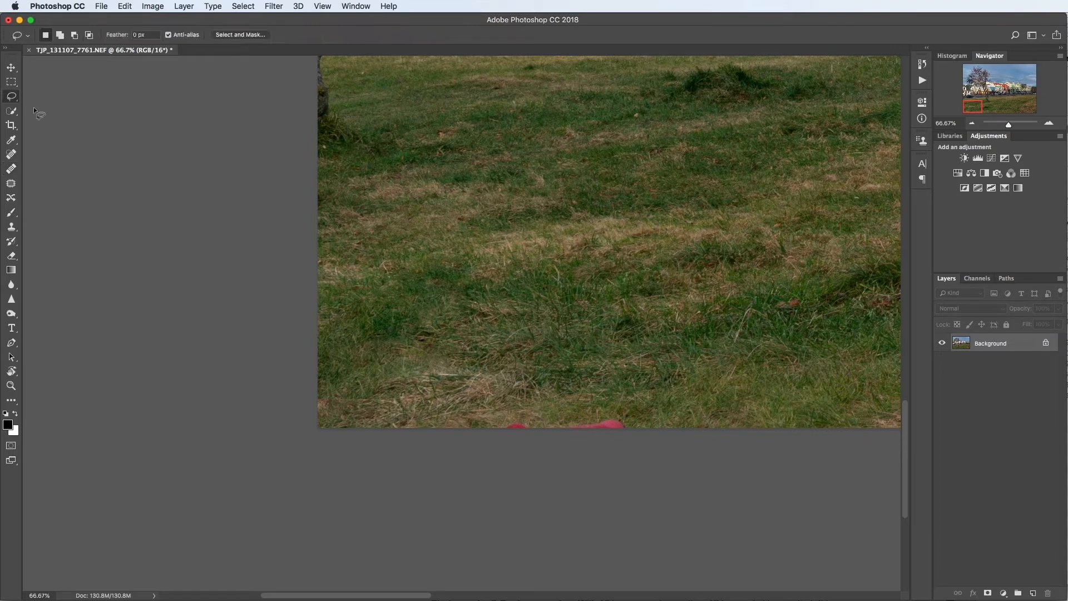
left_click_drag(494, 427, 532, 418)
left_click_drag(613, 411, 635, 435)
left_click_drag(490, 447, 491, 445)
right_click(594, 421)
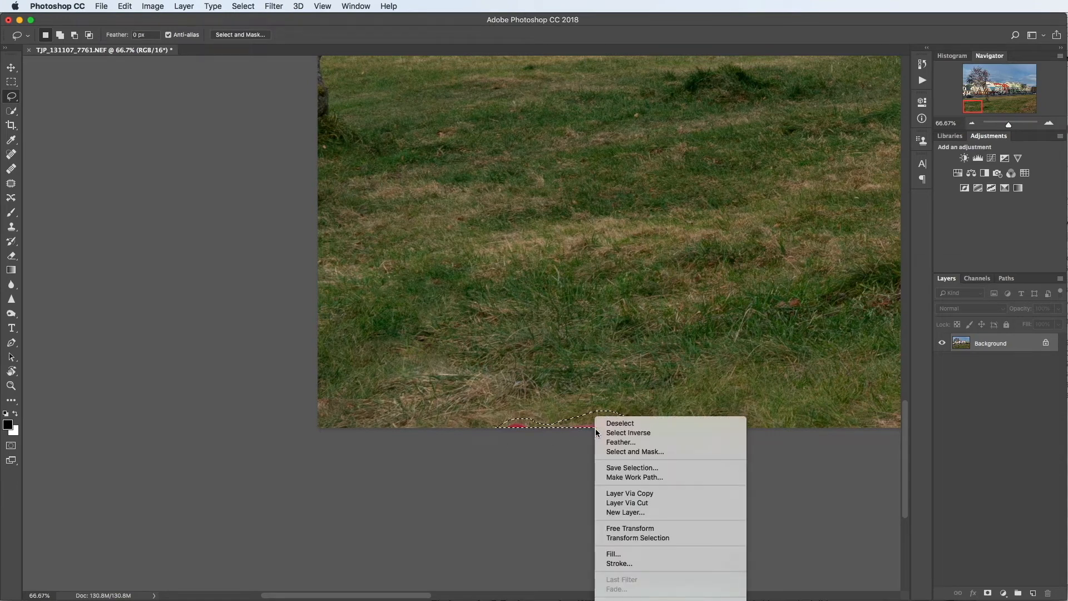
left_click(627, 553)
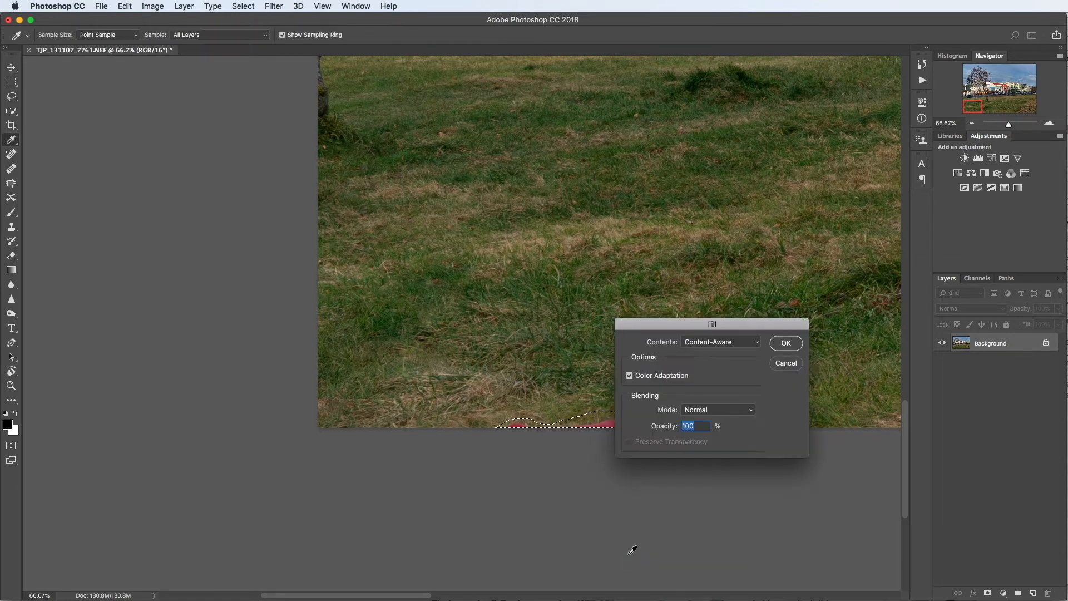
left_click(786, 345)
key("super+d")
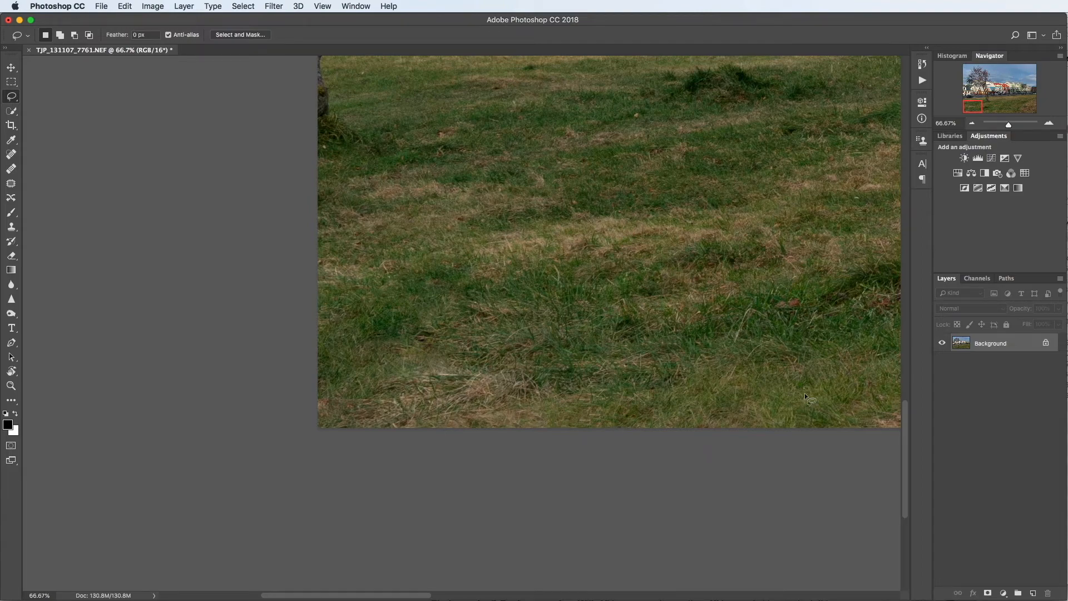
Draw a freehand Lasso selection around the brown grass slope in the photo's lower-right corner
left_click_drag(832, 370, 186, 355)
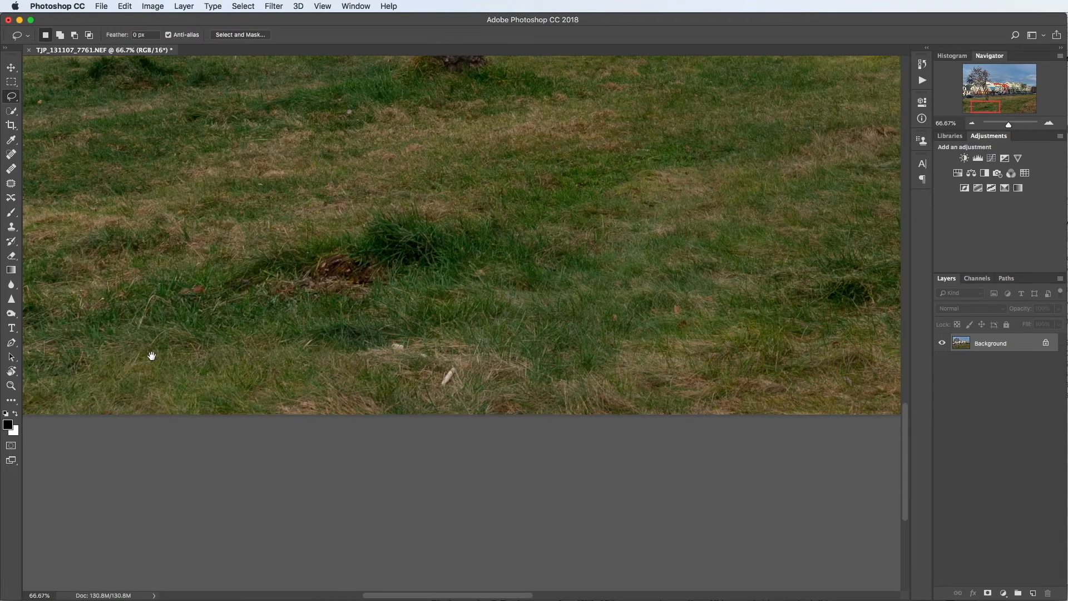
left_click_drag(771, 330, 114, 327)
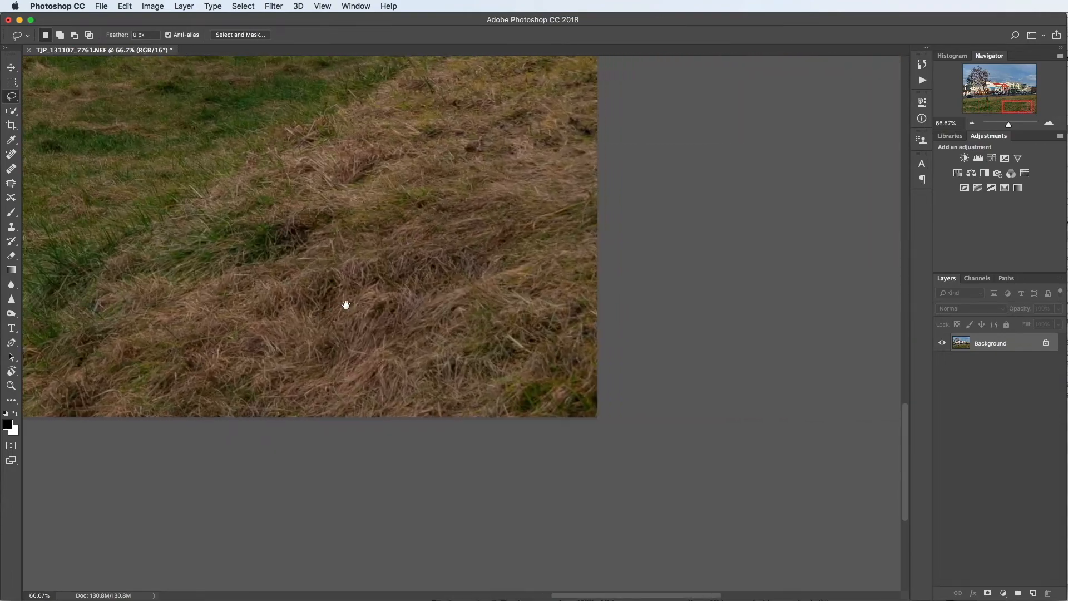
left_click_drag(457, 324, 577, 385)
key("x")
key("z")
key("super+0")
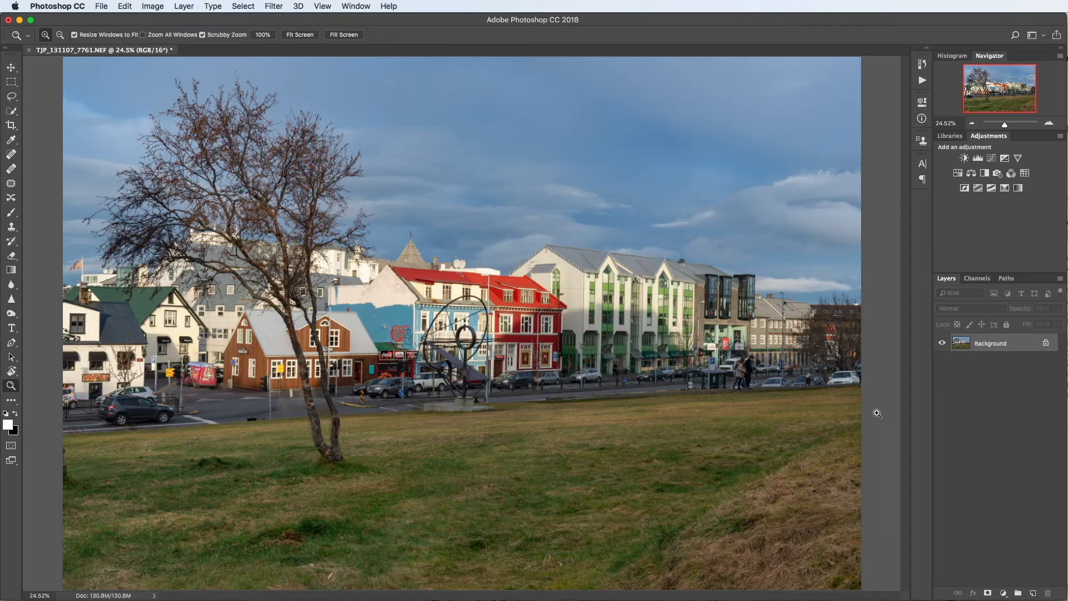
left_click(770, 547)
left_click_drag(778, 504, 605, 395)
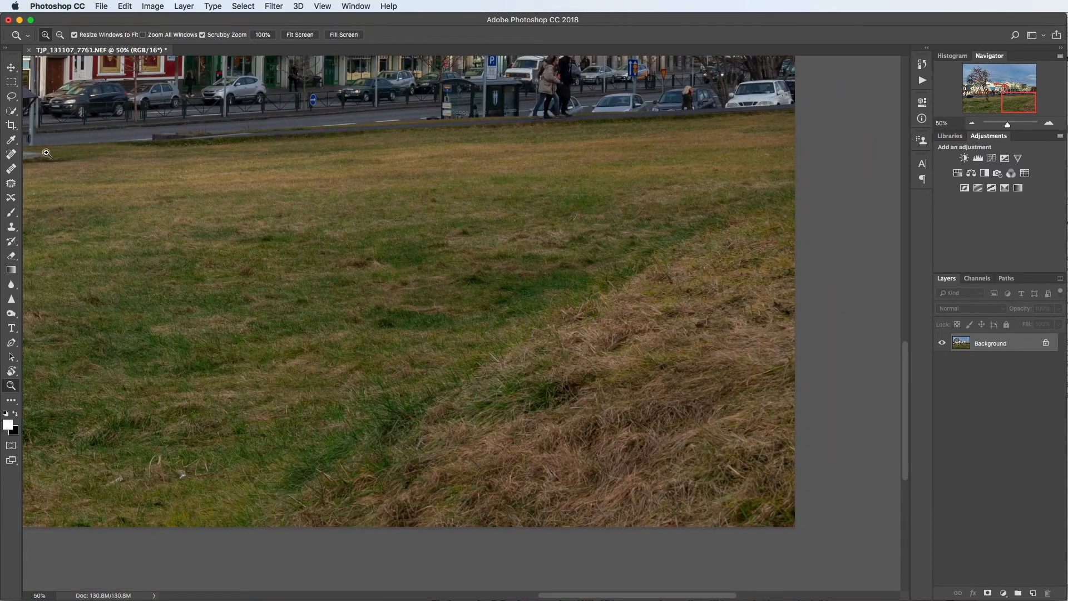
left_click(11, 96)
mouse_move(803, 159)
left_mouse_down()
mouse_move(775, 180)
mouse_move(593, 230)
mouse_move(438, 333)
mouse_move(301, 393)
mouse_move(247, 446)
mouse_move(239, 516)
mouse_move(268, 540)
mouse_move(846, 552)
mouse_move(857, 168)
left_mouse_up()
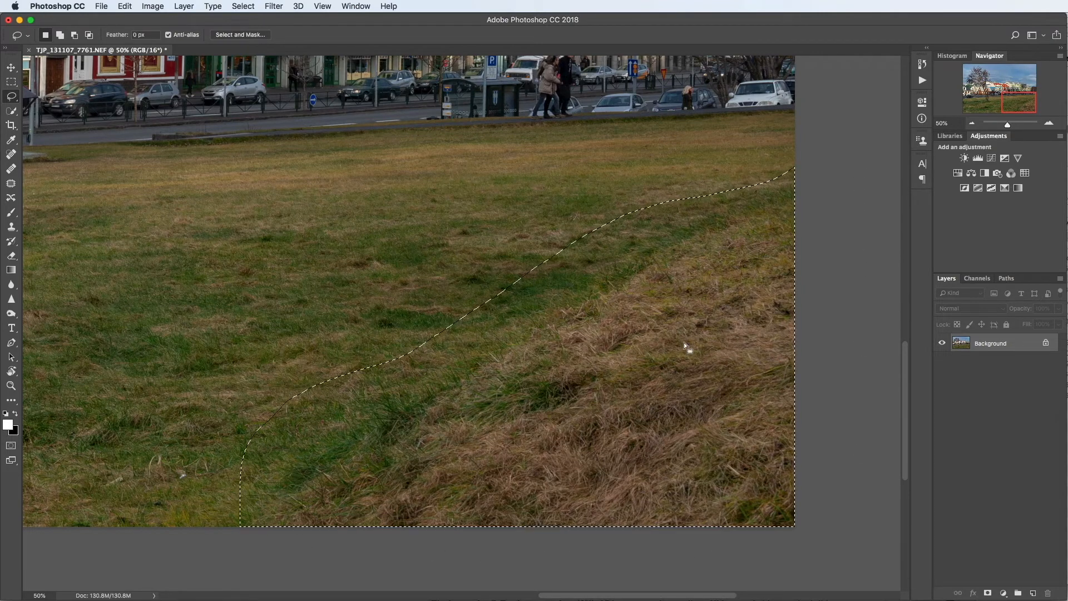
Replace the selected brown slope with a Content-Aware fill and clear the selection
right_click(684, 341)
left_click(721, 480)
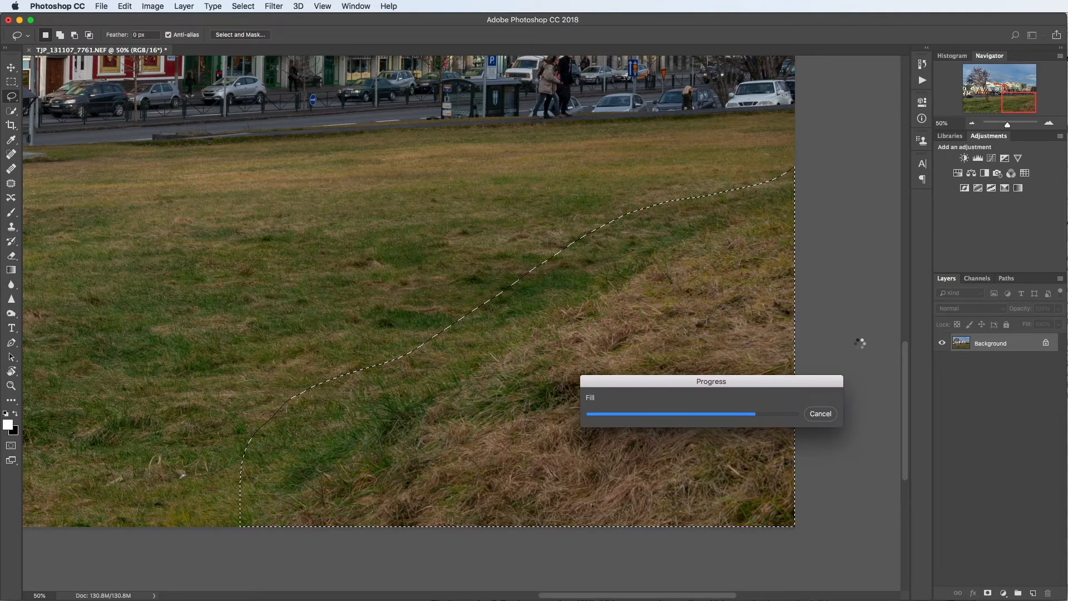
key("super+d")
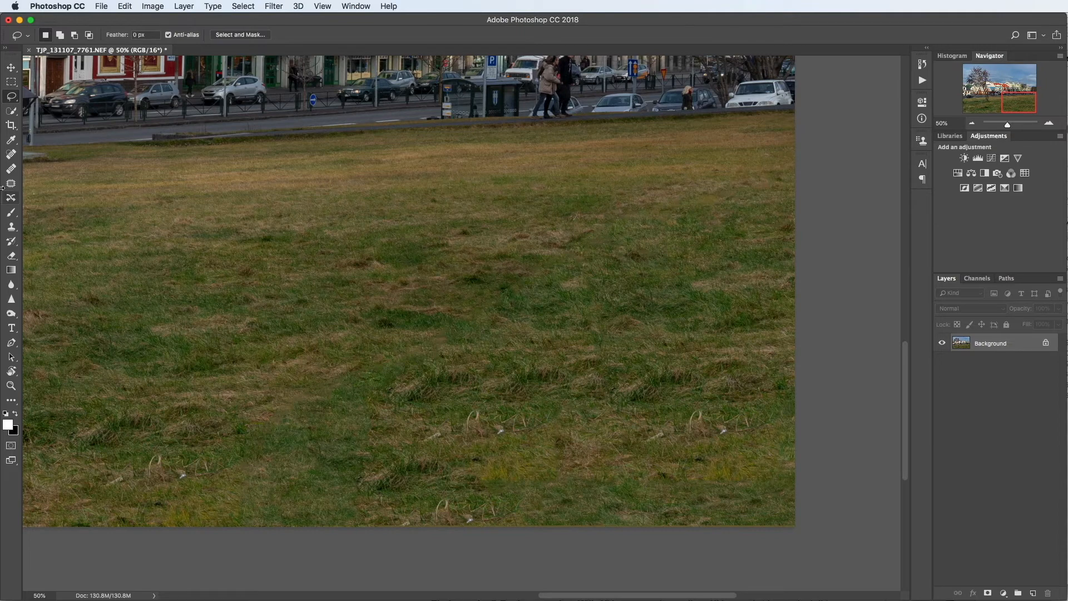
Heal the repeated grass tufts in the filled lower-right area with the Healing Brush, sampling from the original lawn
left_click(12, 170)
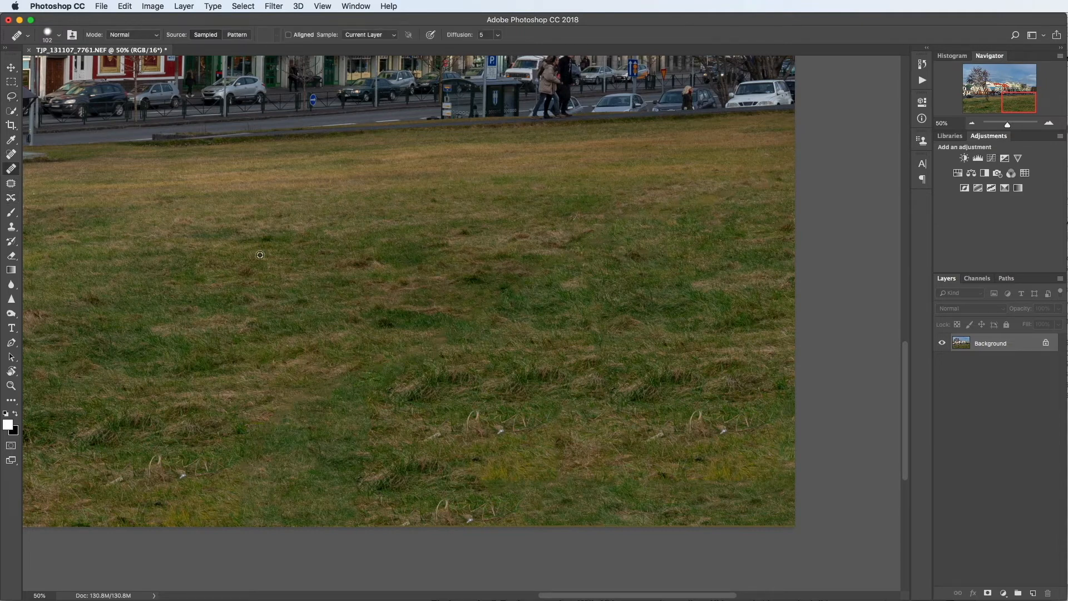
left_click(147, 280, "alt")
mouse_move(509, 377)
left_mouse_down()
mouse_move(609, 372)
mouse_move(609, 389)
mouse_move(482, 394)
left_mouse_up()
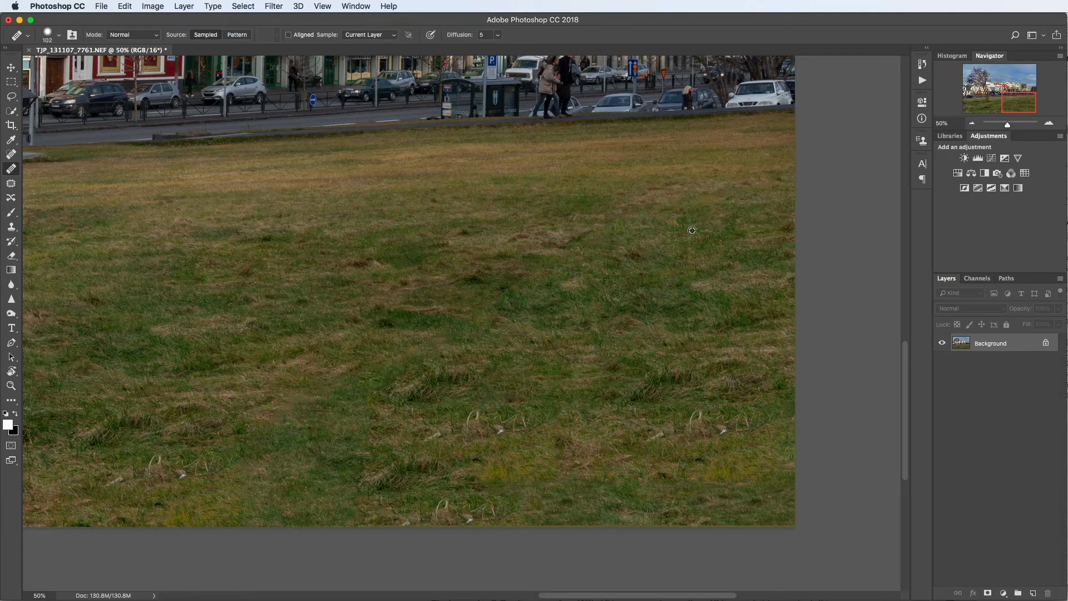
mouse_move(740, 433)
left_mouse_down()
mouse_move(514, 421)
mouse_move(477, 437)
mouse_move(466, 415)
mouse_move(427, 433)
mouse_move(411, 396)
mouse_move(390, 393)
mouse_move(484, 371)
left_mouse_up()
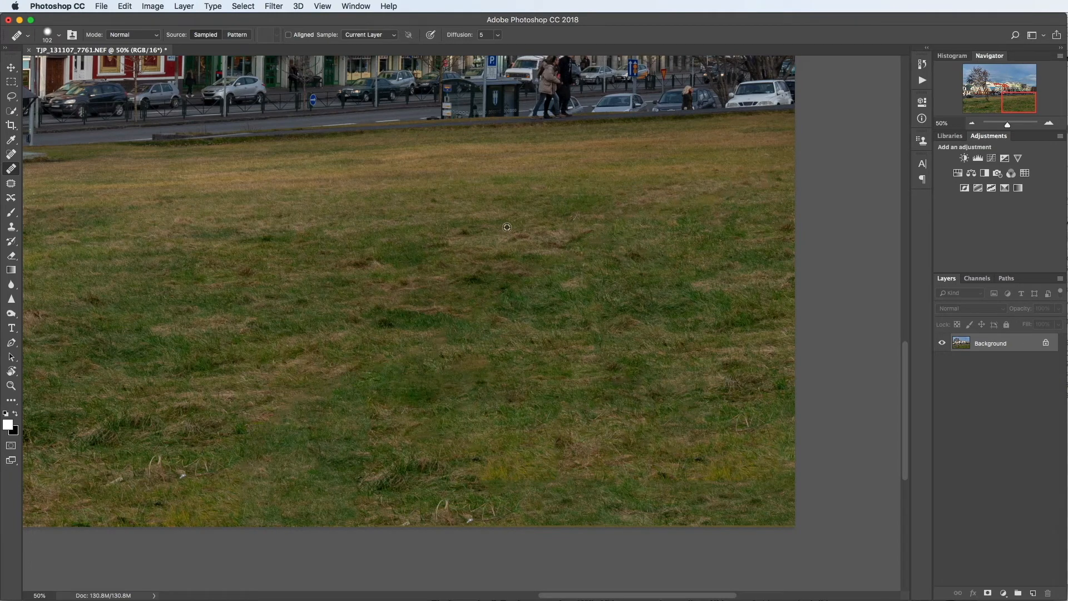
Heal the uneven and dark grass patches across the middle of the filled lawn with the Healing Brush, sampling clean grass nearby
left_click(484, 239, "alt")
mouse_move(581, 236)
left_mouse_down()
mouse_move(558, 272)
mouse_move(410, 279)
mouse_move(512, 322)
mouse_move(377, 354)
mouse_move(317, 350)
left_mouse_up()
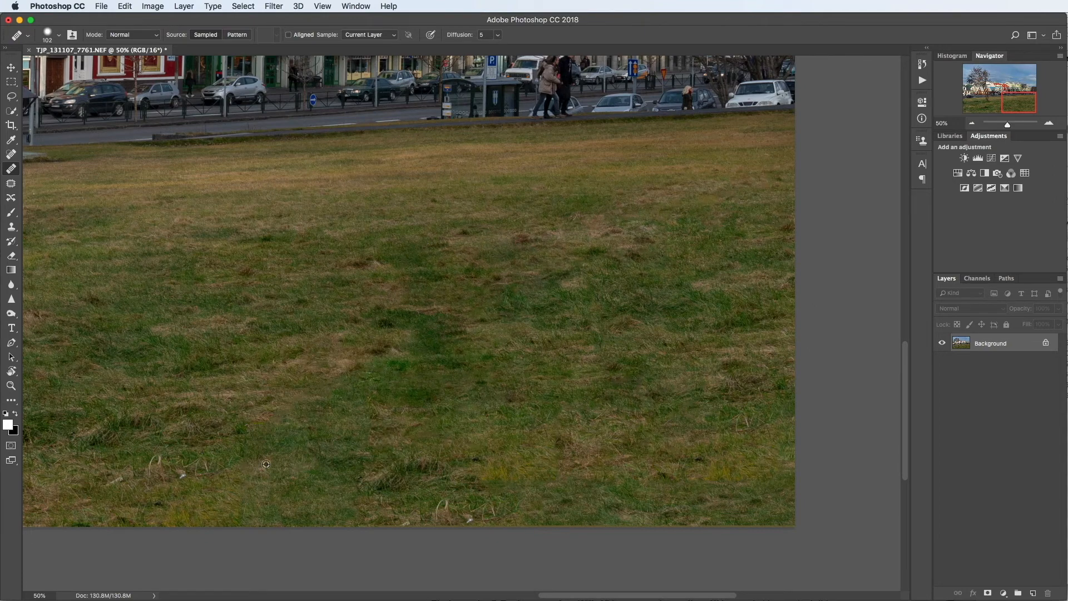
mouse_move(245, 467)
left_mouse_down()
mouse_move(441, 470)
mouse_move(323, 485)
left_mouse_up()
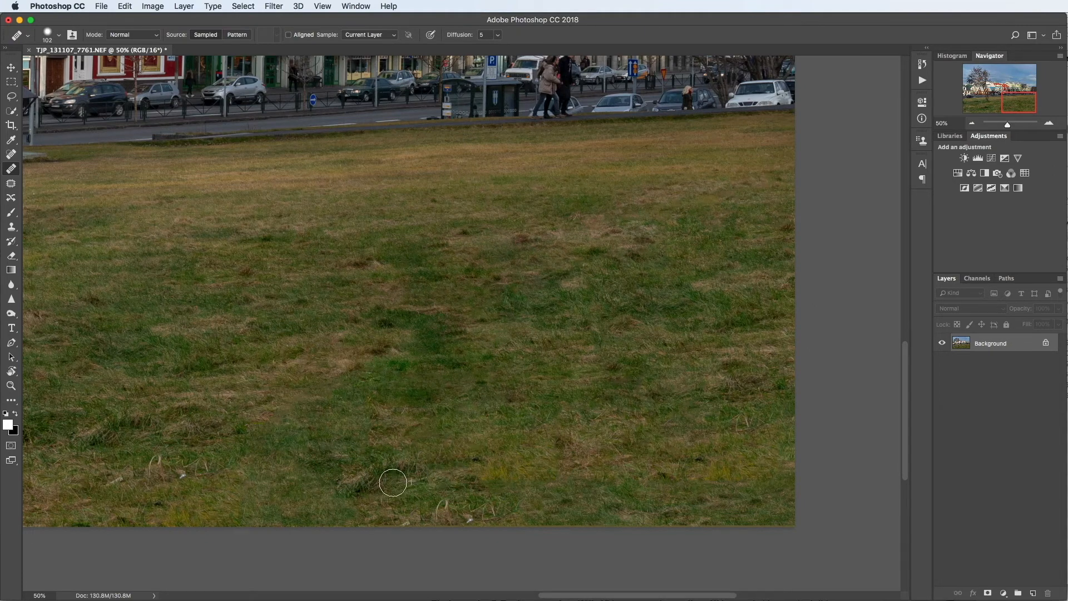
left_click(456, 459, "alt")
mouse_move(474, 469)
left_mouse_down()
mouse_move(293, 482)
mouse_move(468, 475)
mouse_move(395, 444)
mouse_move(429, 415)
mouse_move(491, 413)
left_mouse_up()
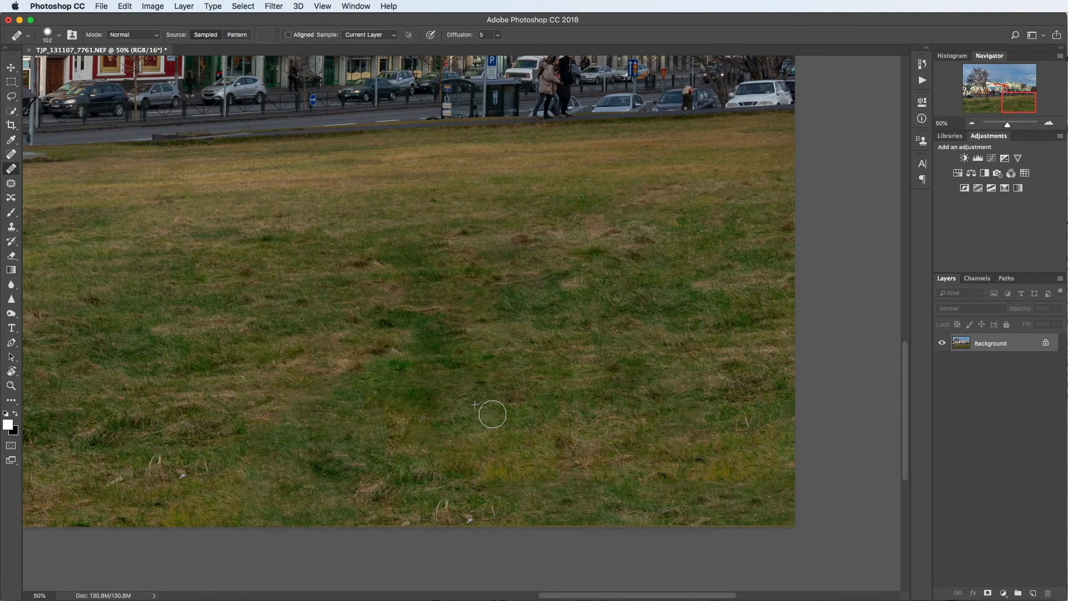
Heal the pale grass tufts along the lawn's bottom edge, resampling from clean grass farther up the lawn
left_click_drag(520, 508, 374, 510)
left_click(213, 331, "alt")
left_click_drag(484, 507, 307, 509)
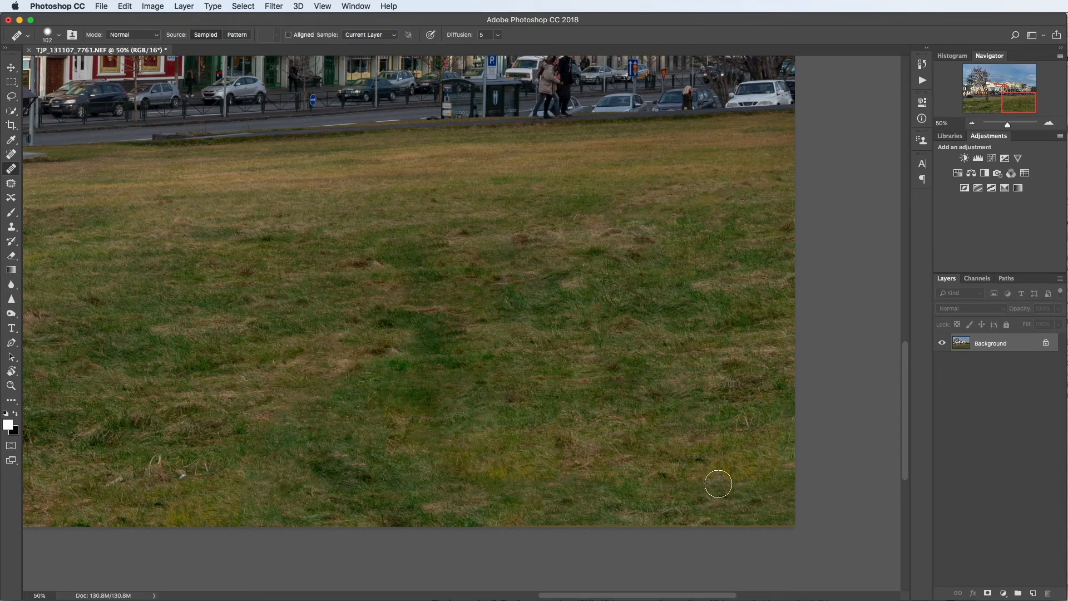
mouse_move(212, 470)
left_mouse_down()
mouse_move(185, 475)
mouse_move(154, 461)
mouse_move(139, 477)
mouse_move(108, 477)
left_mouse_up()
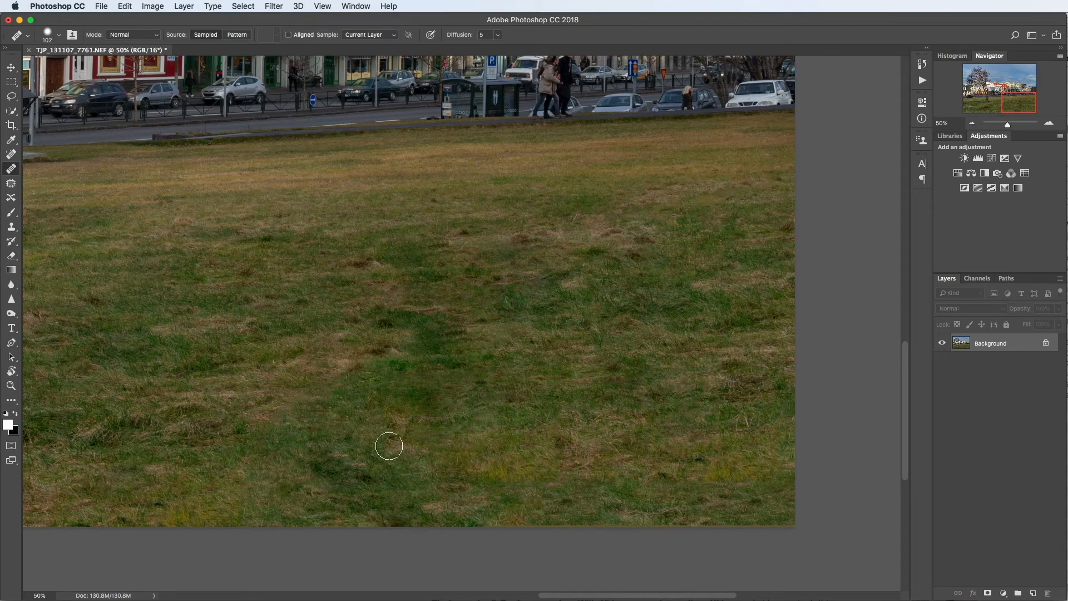
Heal the small light debris spots on the grass below the tree, near the photo's bottom edge
left_click_drag(282, 439, 827, 427)
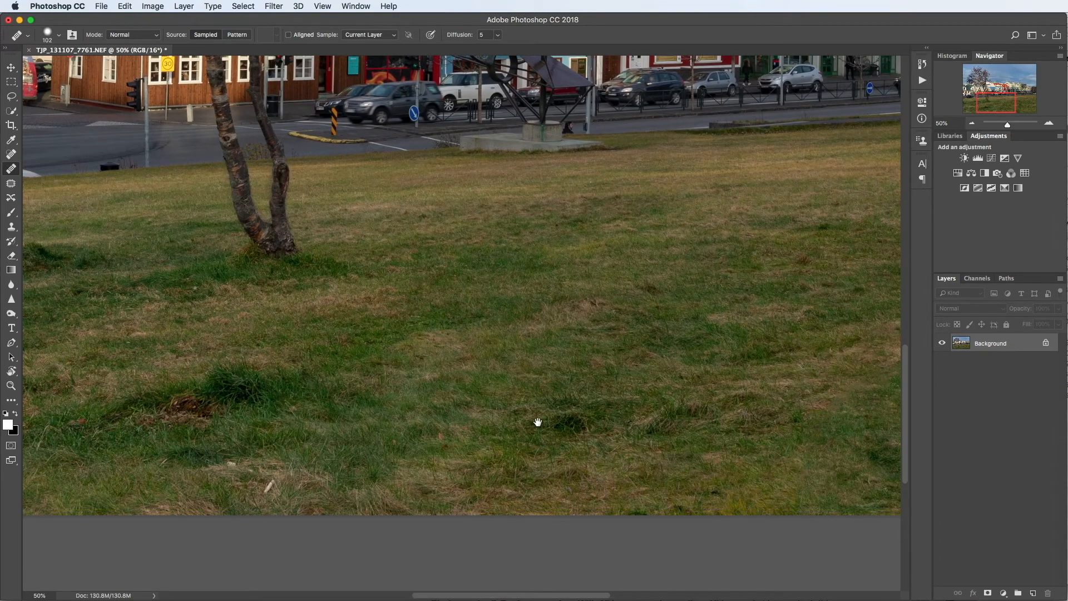
left_click_drag(389, 444, 637, 419)
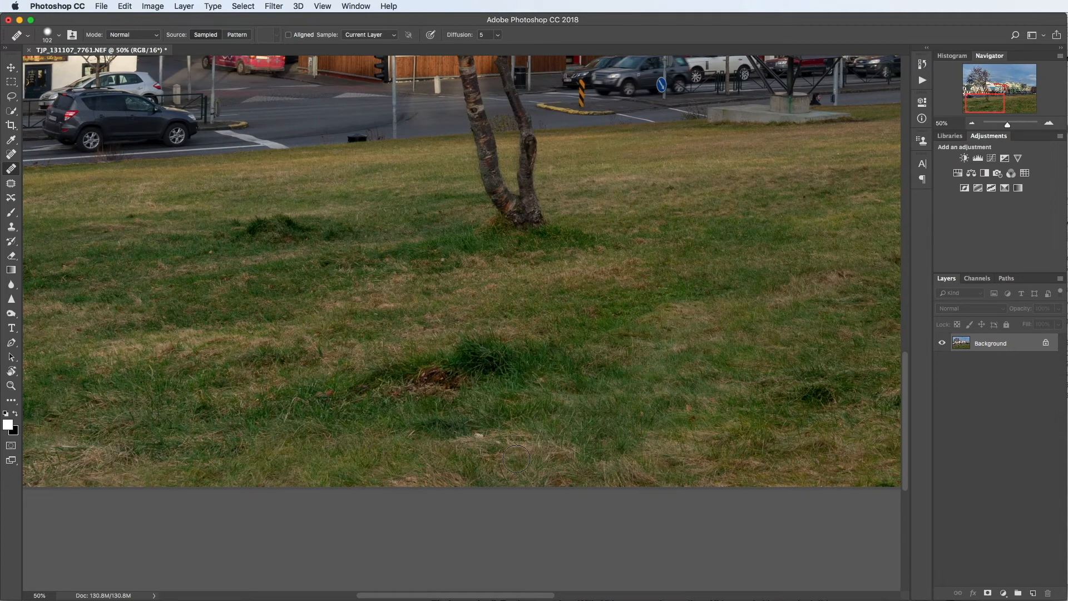
left_click(516, 459)
left_click(483, 438)
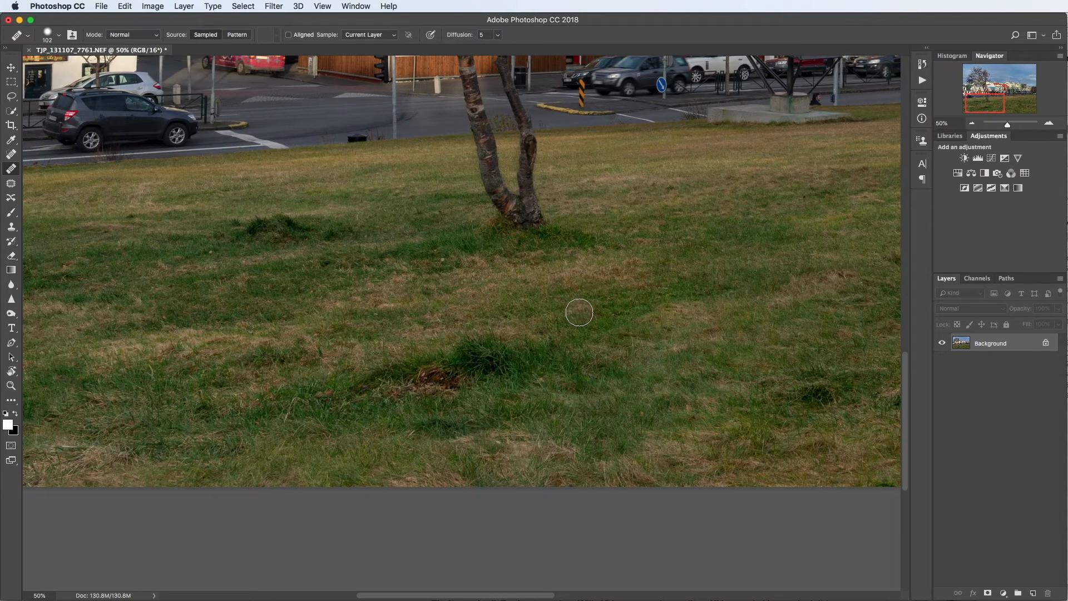
Enlarge the Healing Brush to 212 px and blend the blotchy grass patches in the lower-right lawn with the whole photo in view
key("z")
key("super+0")
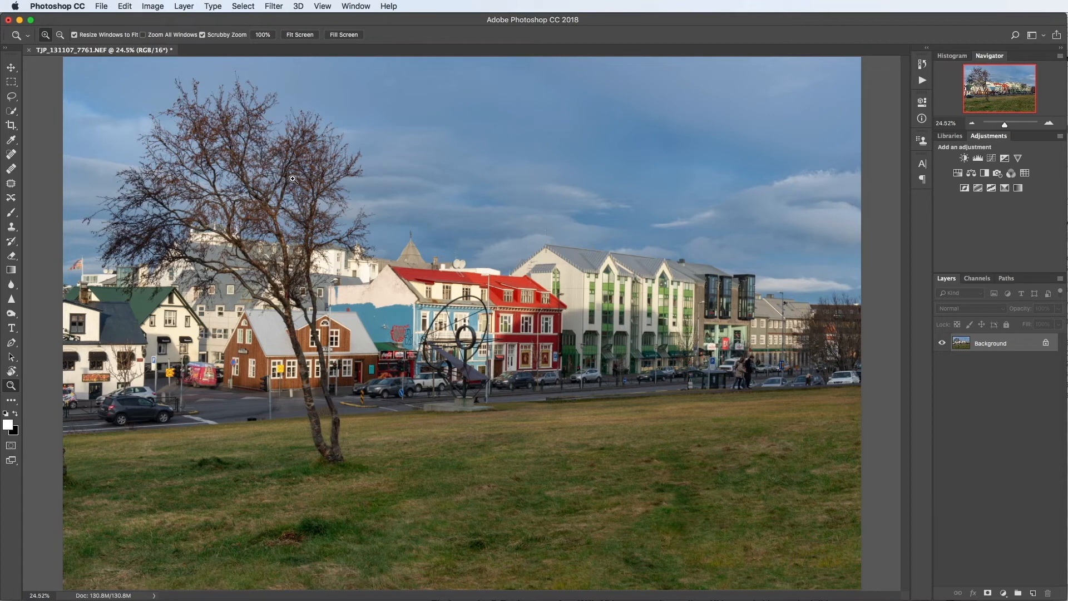
left_click(11, 168)
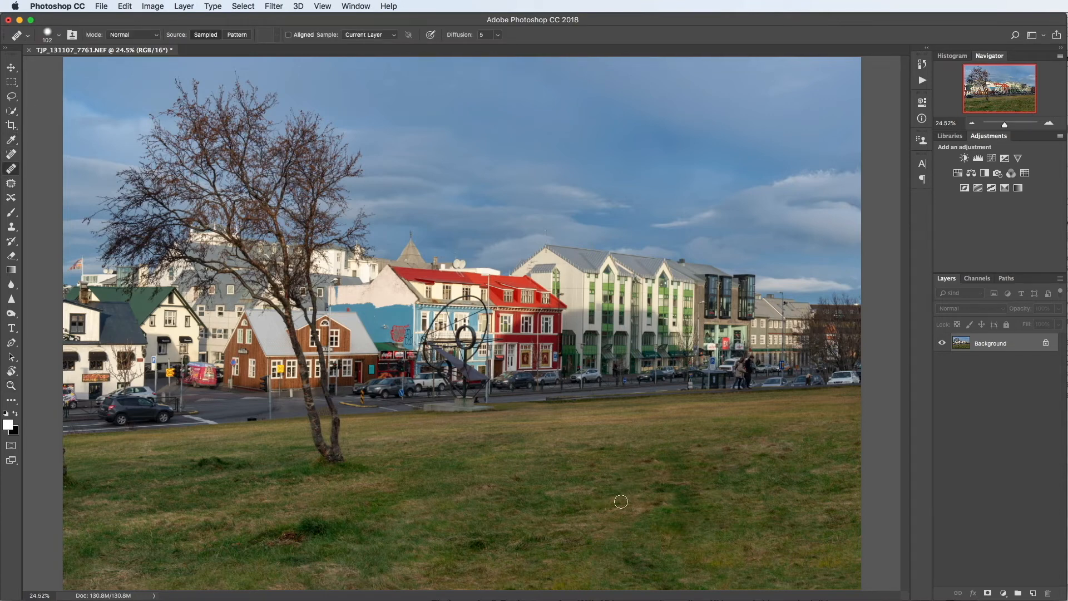
right_click(662, 500)
left_click_drag(666, 505, 727, 504)
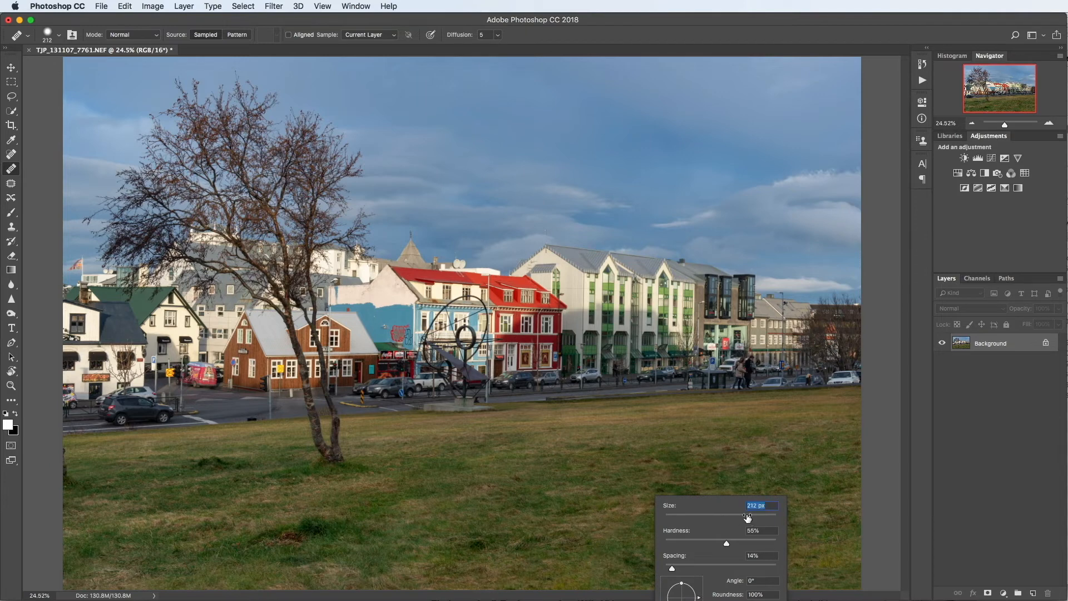
key("Return")
mouse_move(671, 459)
left_mouse_down()
mouse_move(702, 483)
mouse_move(629, 487)
left_mouse_up()
left_click_drag(698, 518, 526, 525)
left_click_drag(674, 567, 485, 571)
mouse_move(684, 524)
left_mouse_down()
mouse_move(602, 527)
mouse_move(746, 525)
left_mouse_up()
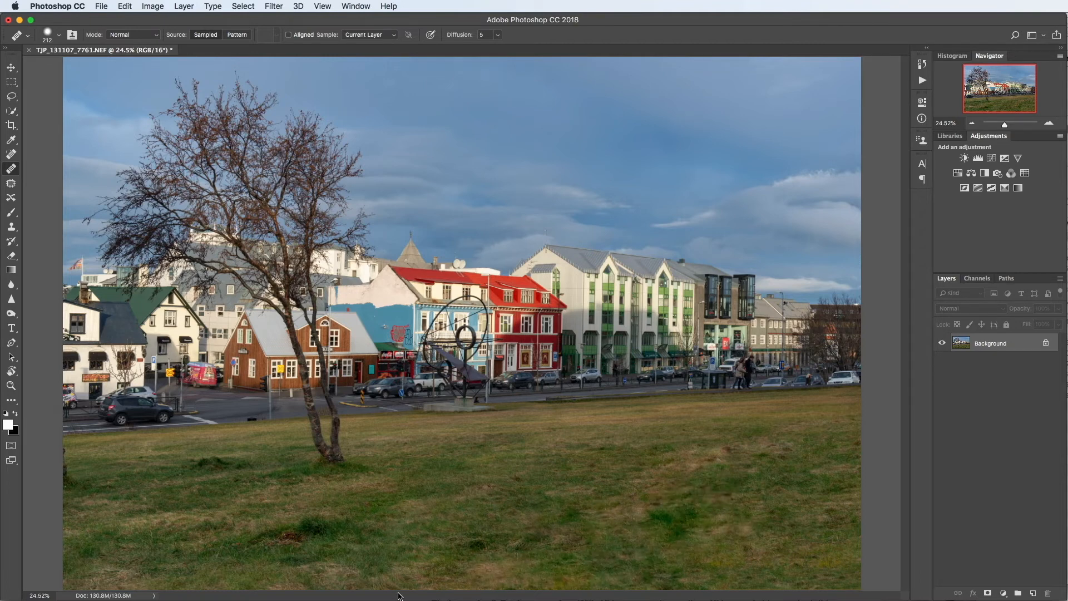
mouse_move(651, 522)
left_mouse_down()
mouse_move(703, 519)
mouse_move(715, 531)
left_mouse_up()
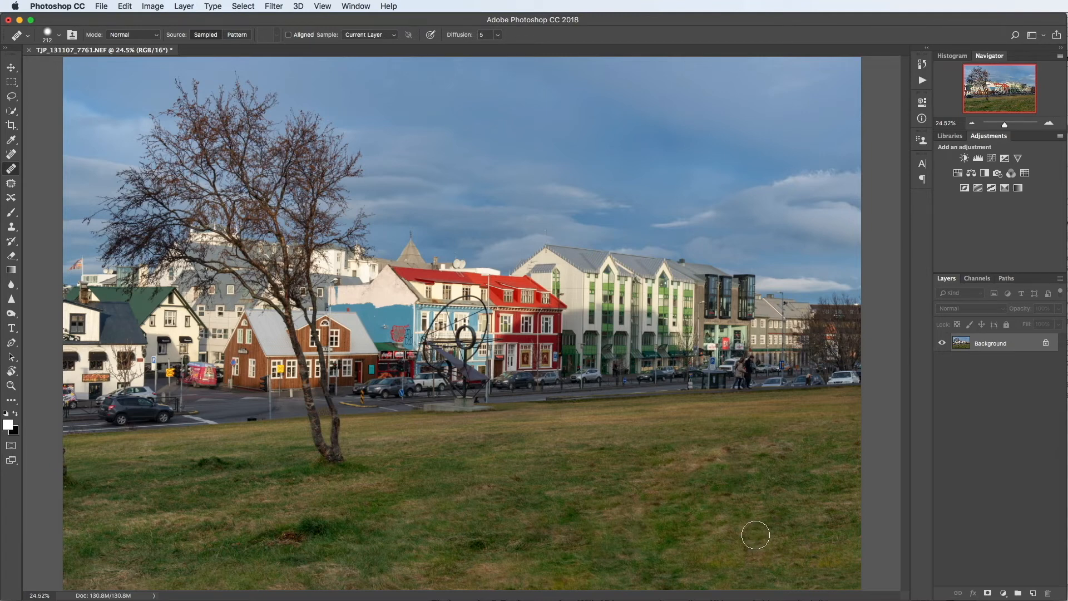
Try Unsharp Mask while previewing the tree branches at 200%, with amounts of 227% and 84% and a 1.6-pixel radius, and discard it
left_click(278, 7)
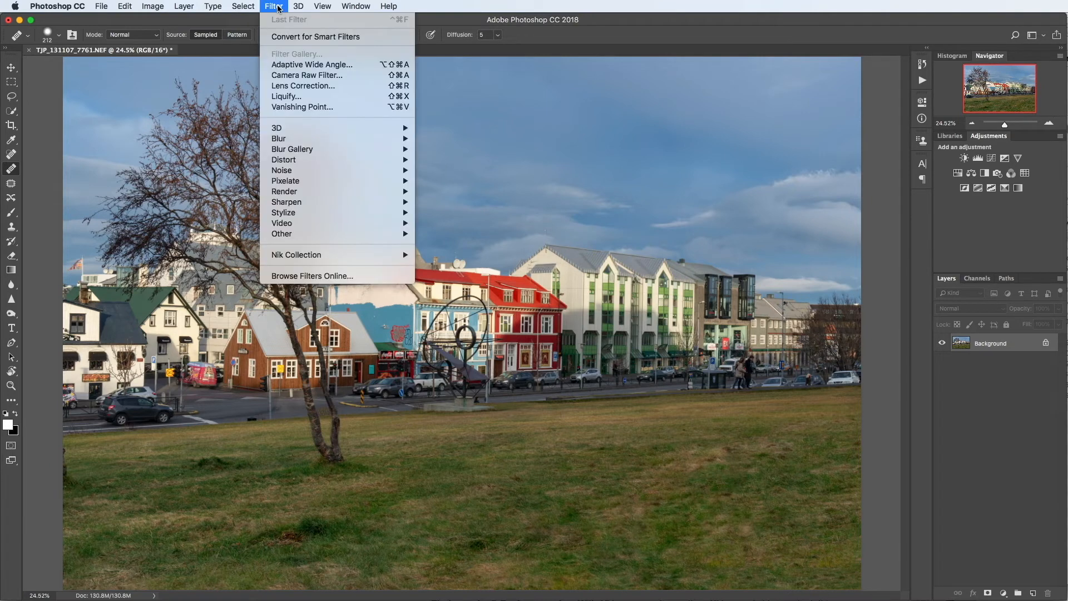
mouse_move(302, 204)
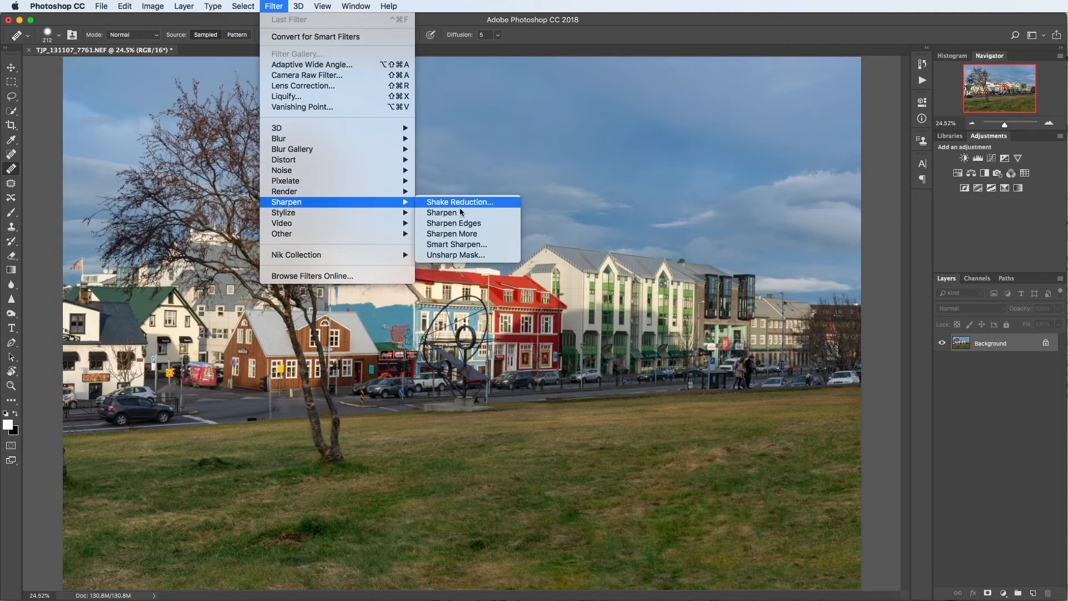
left_click(469, 256)
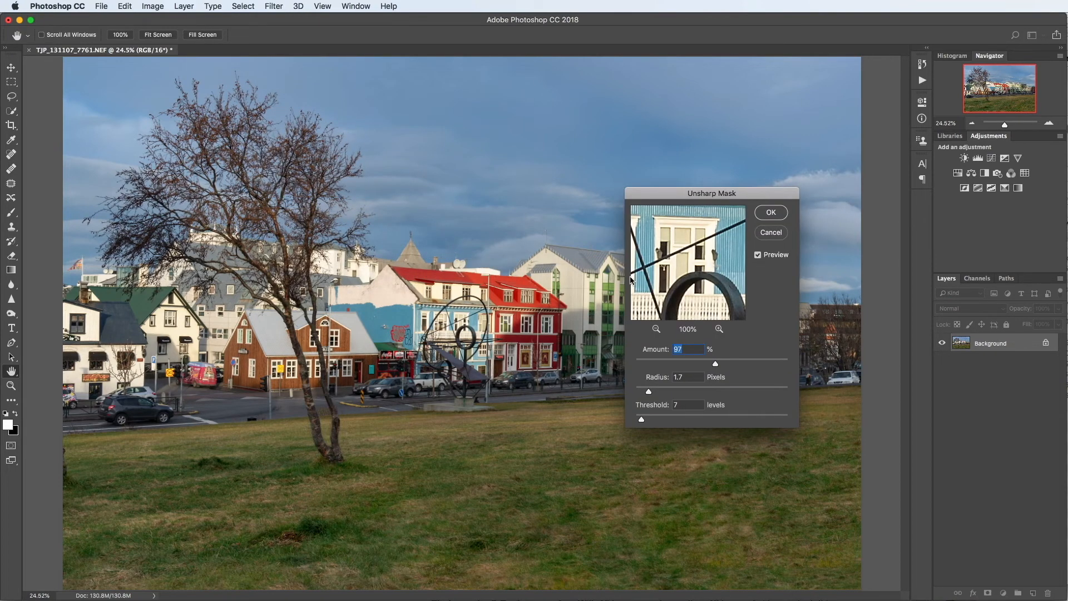
left_click(331, 210)
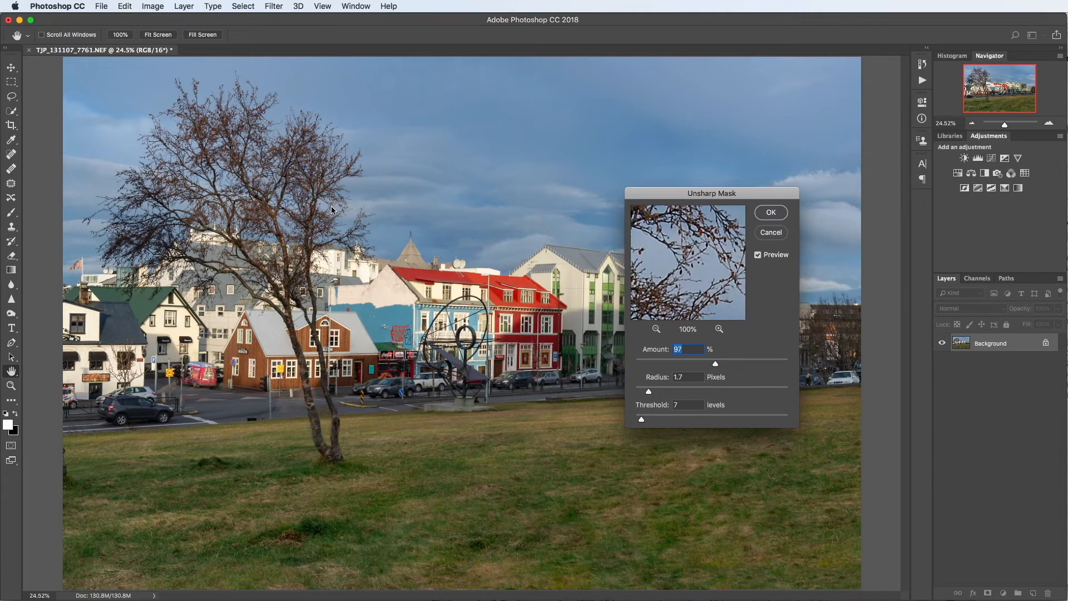
left_click(719, 328)
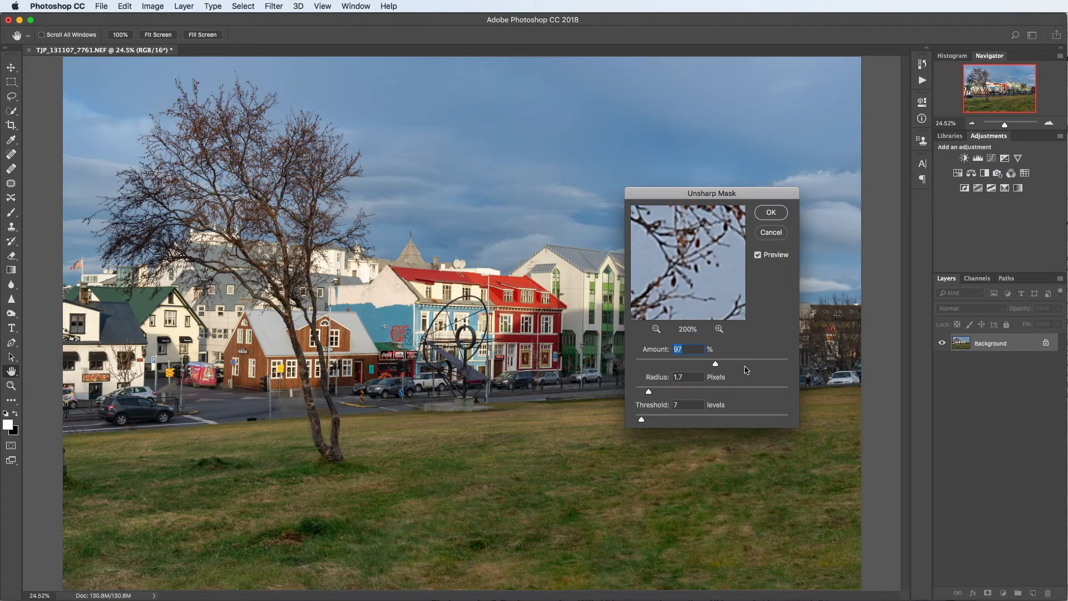
left_click_drag(717, 366, 766, 367)
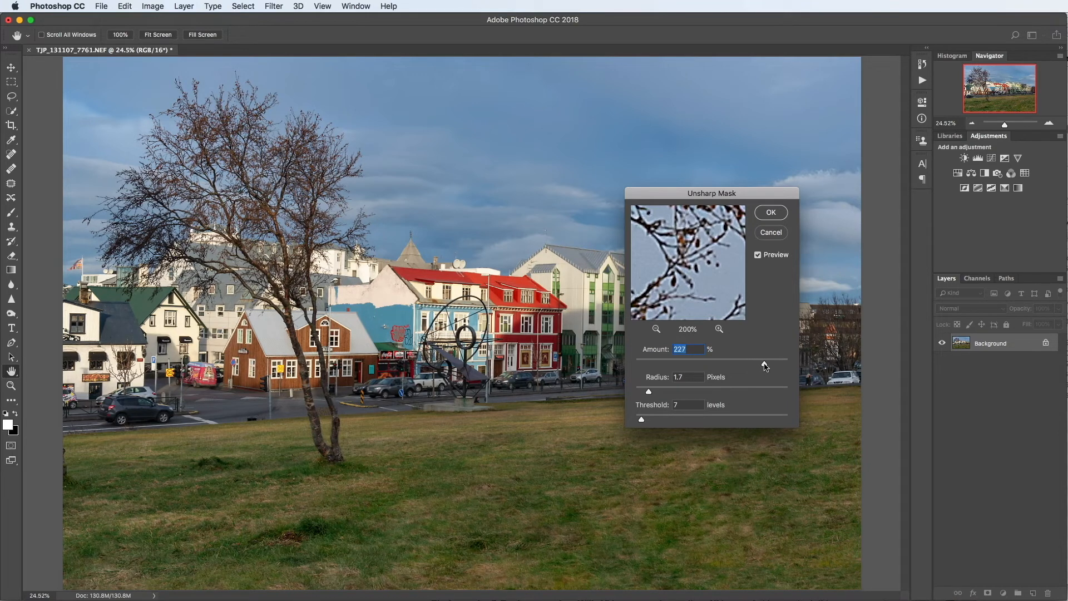
left_click_drag(676, 259, 716, 261)
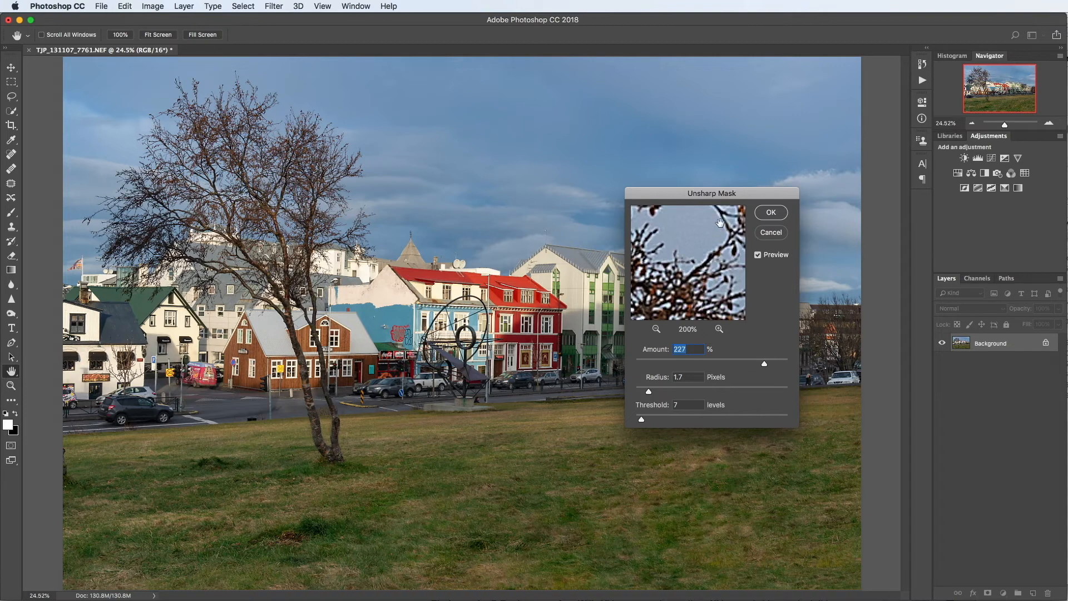
left_click(684, 391)
left_click_drag(683, 391, 648, 391)
left_click_drag(765, 364, 703, 361)
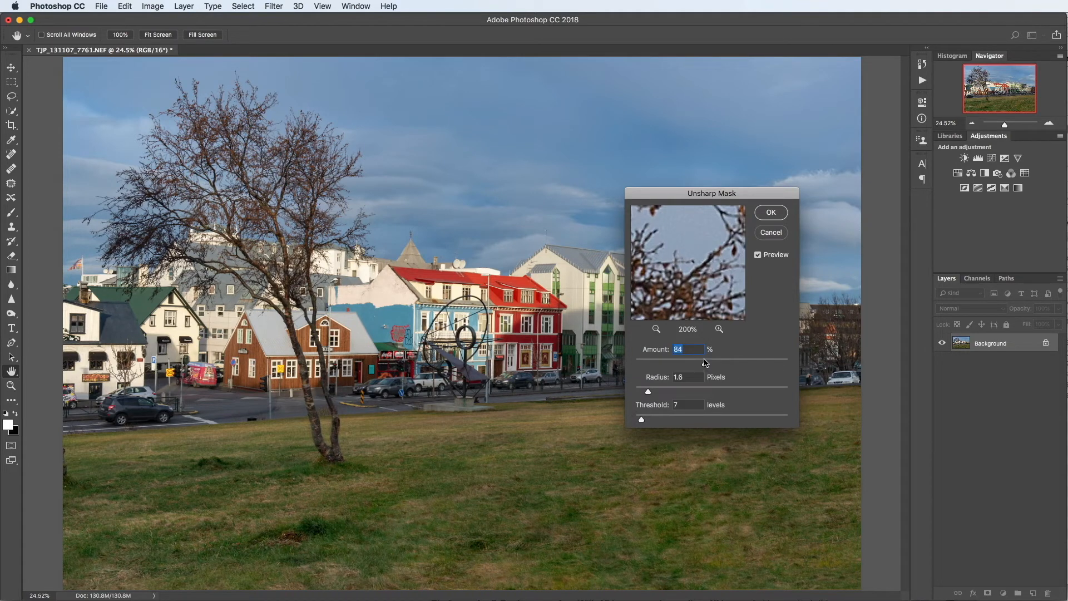
left_click(771, 231)
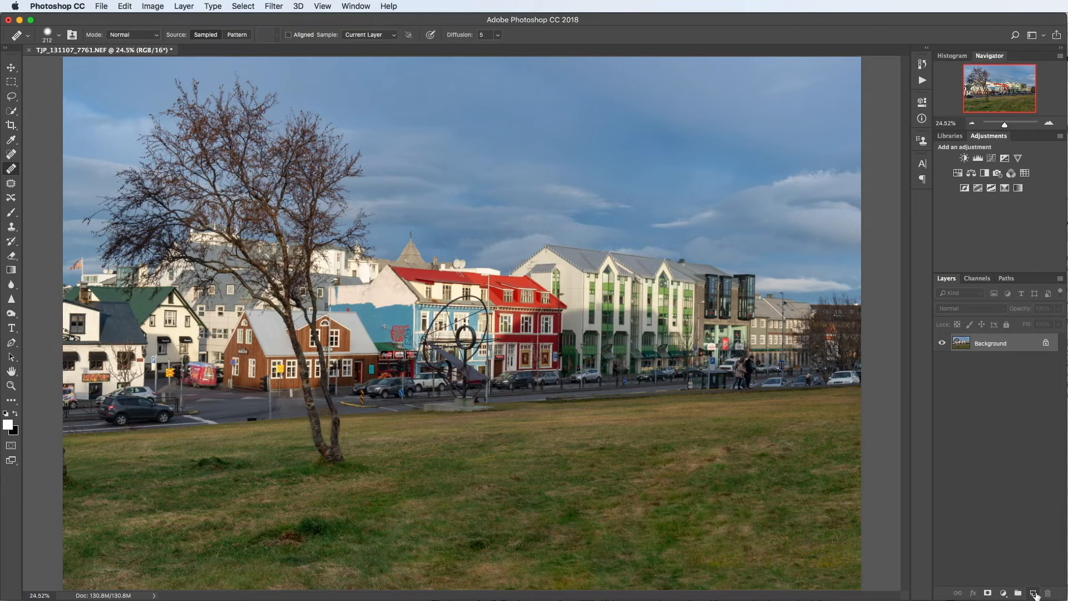
Duplicate the Background layer and apply a High Pass filter with a 1.6-pixel radius to the copy
left_click_drag(1013, 346, 1034, 593)
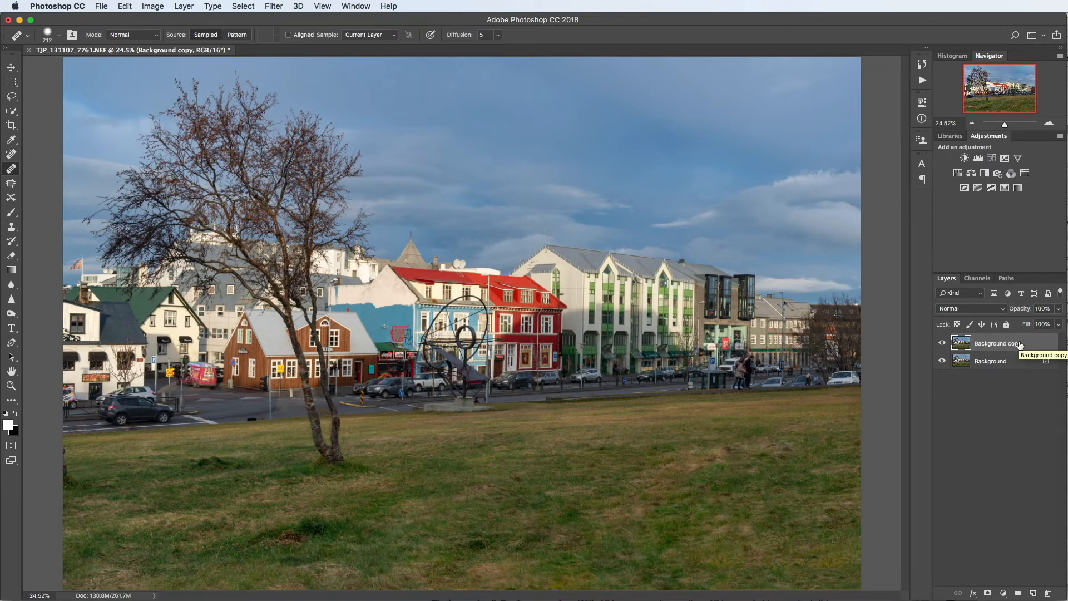
left_click(279, 8)
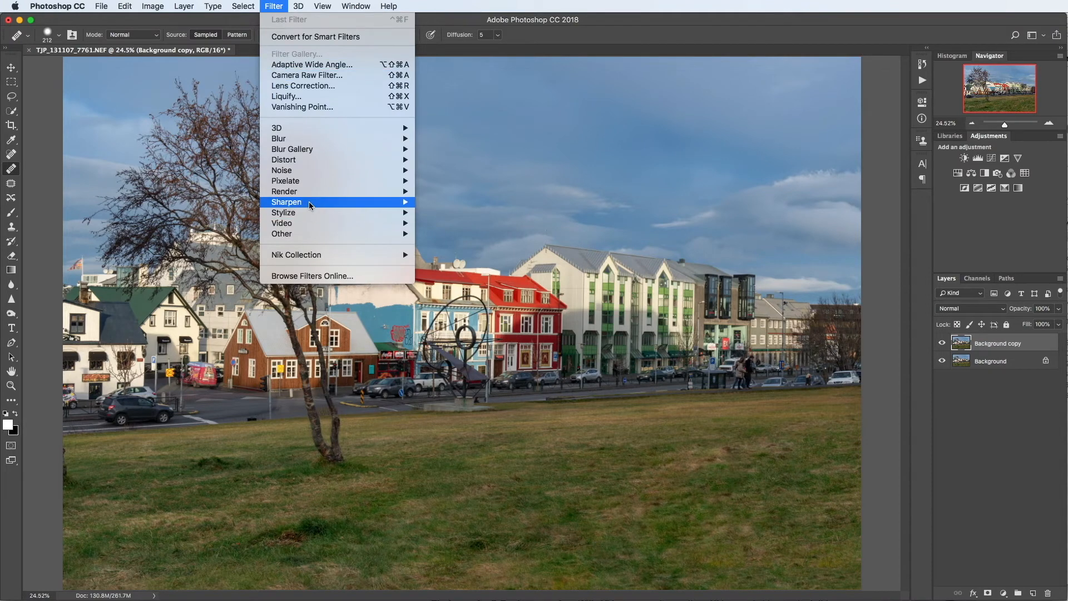
mouse_move(309, 203)
mouse_move(313, 235)
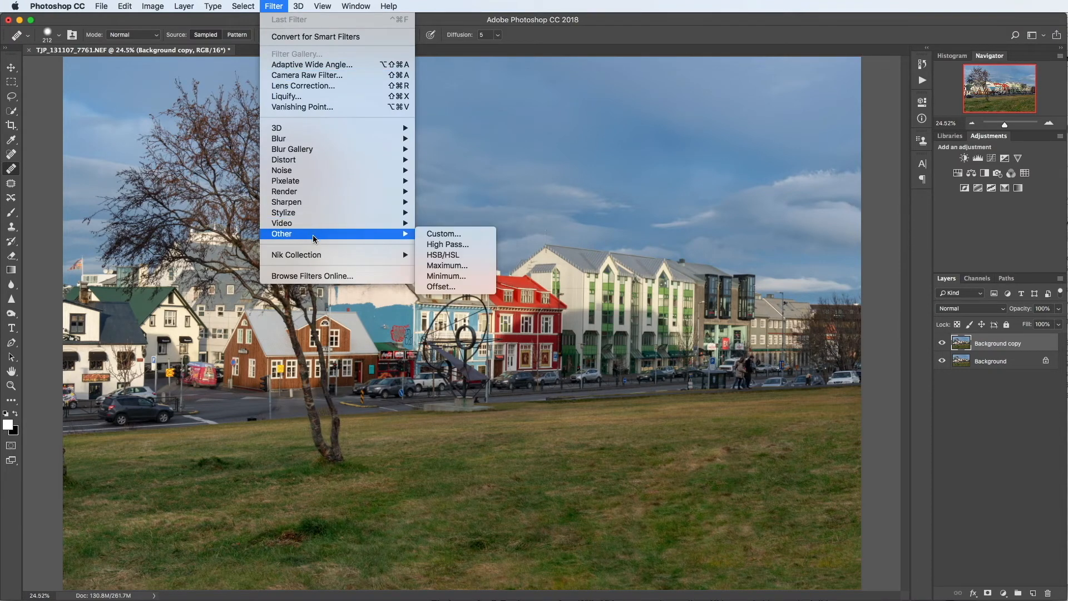
left_click(454, 244)
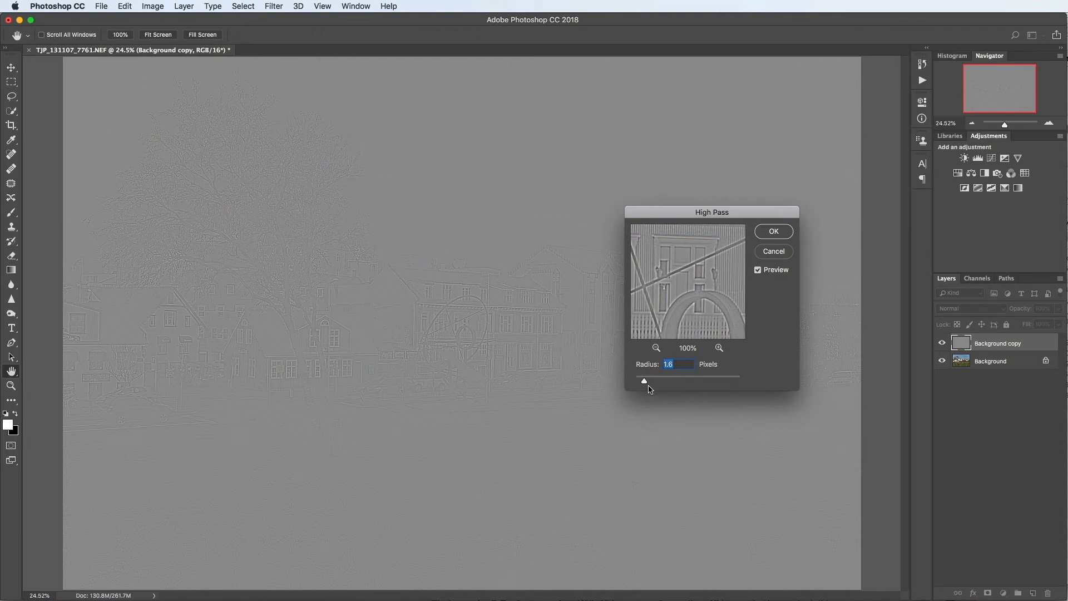
left_click_drag(646, 384, 703, 385)
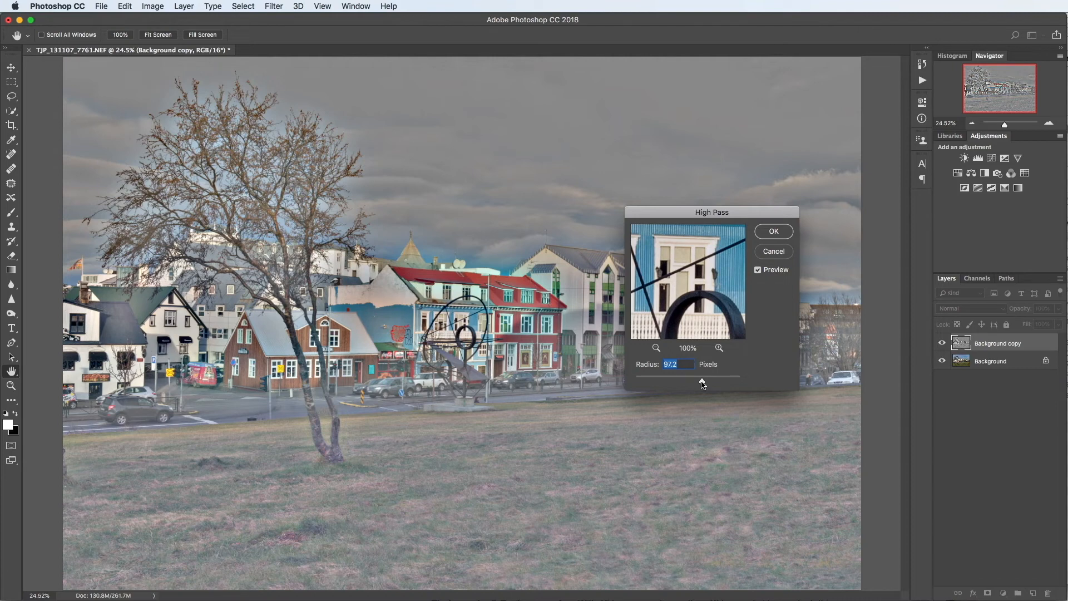
left_click_drag(702, 383, 657, 383)
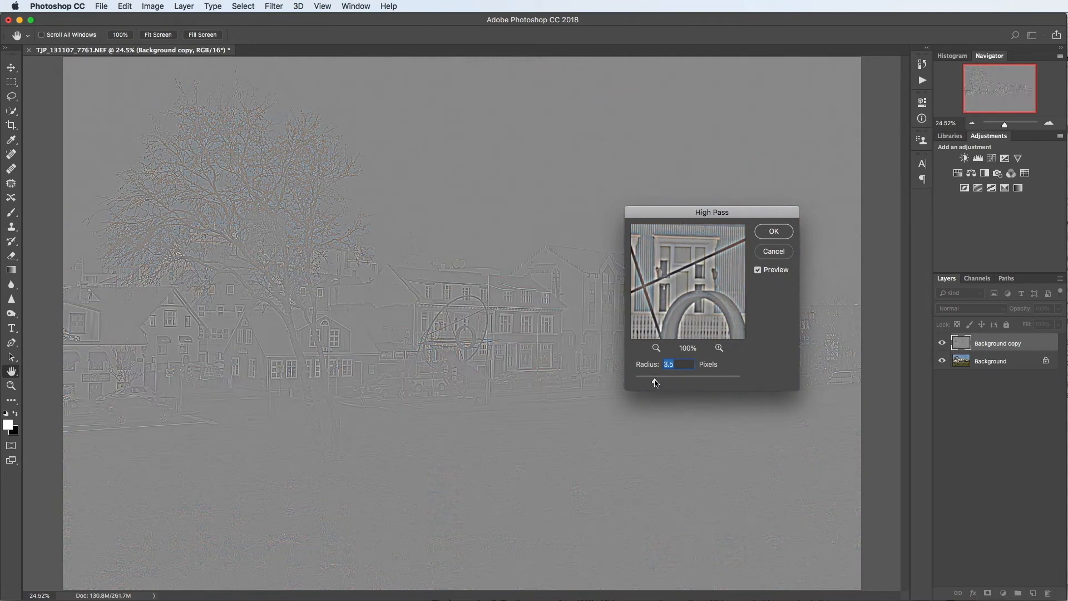
left_click_drag(655, 382, 645, 384)
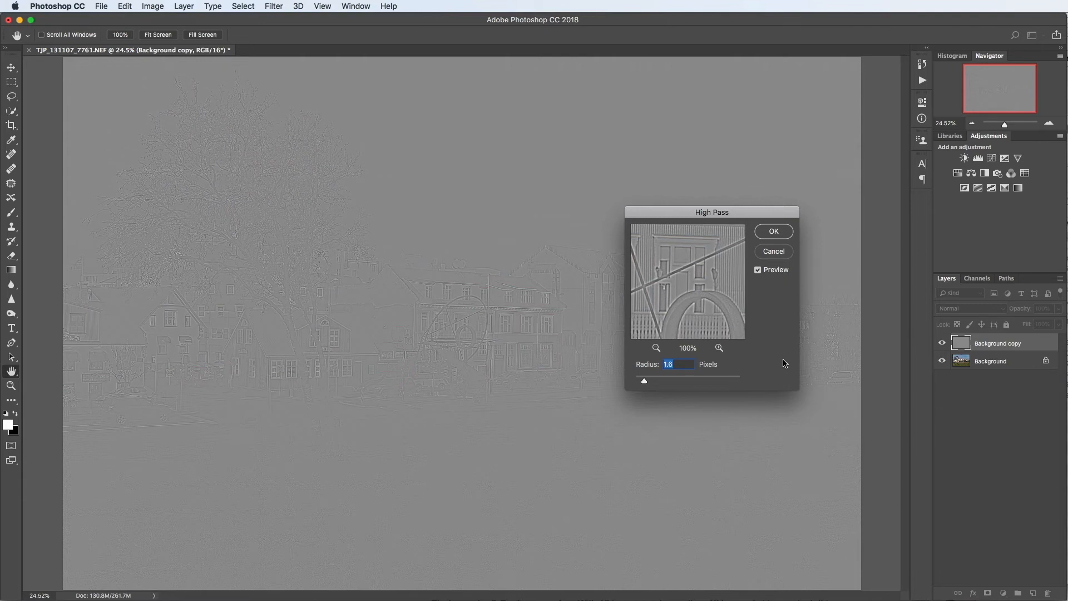
left_click(774, 232)
key("j")
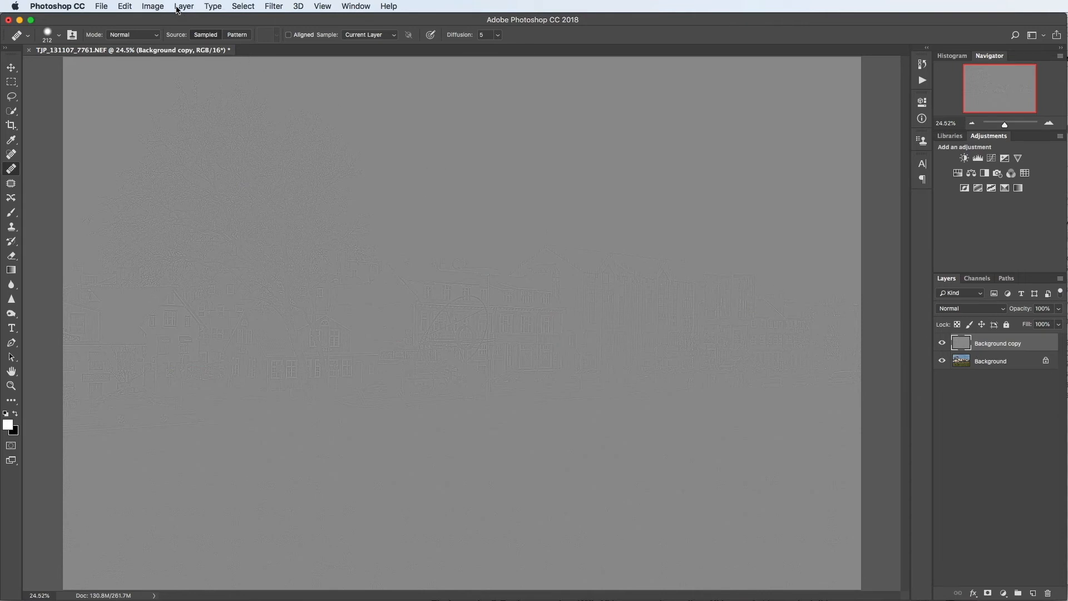
Set the High Pass layer's blend mode to Overlay in its blending options
double_click(965, 345)
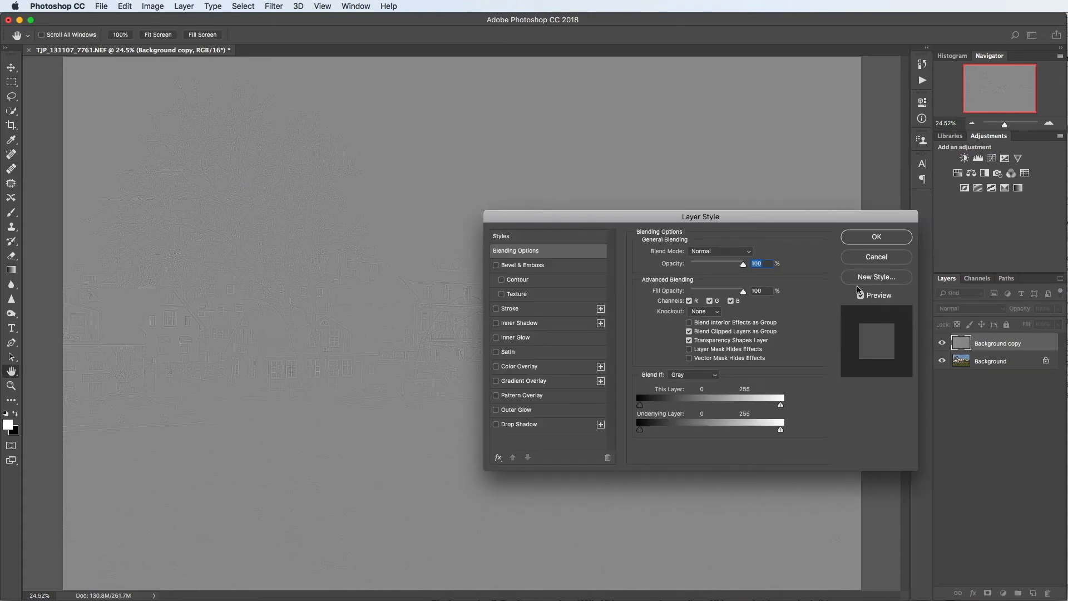
left_click(749, 255)
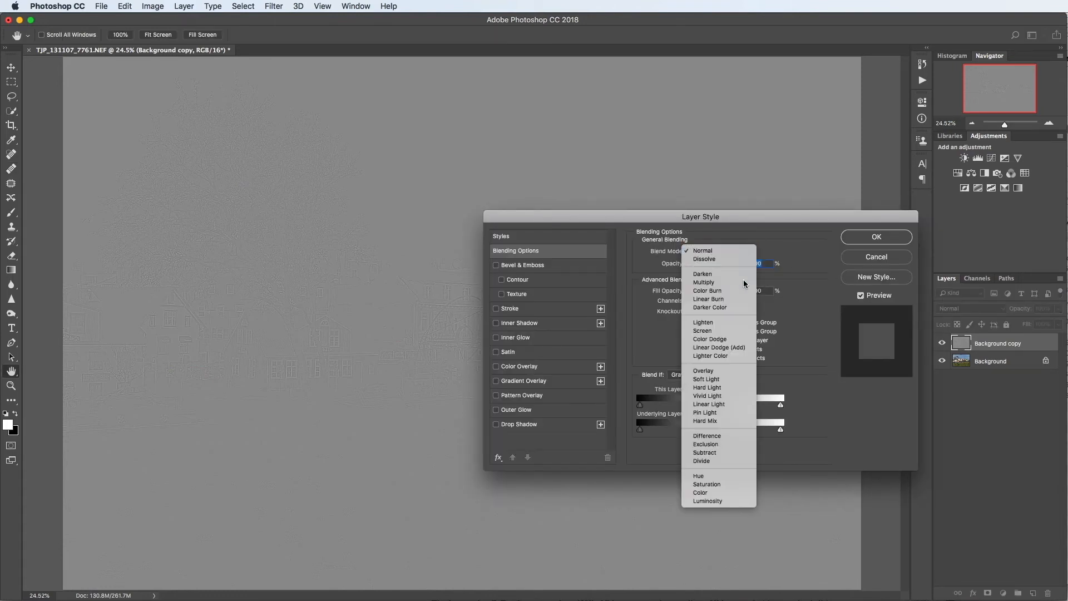
left_click(739, 374)
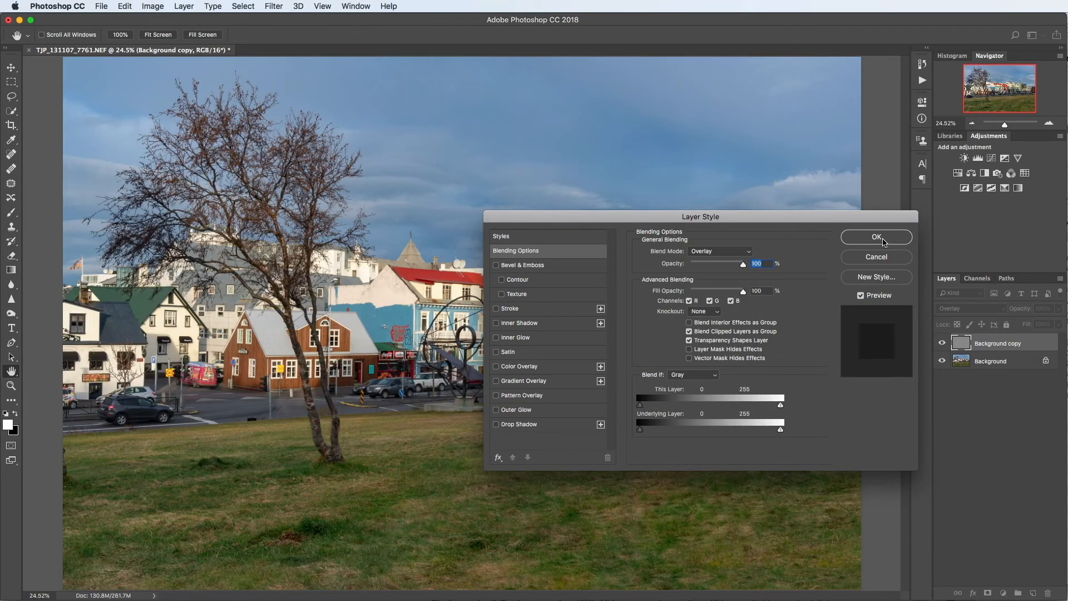
left_click(881, 237)
key("j")
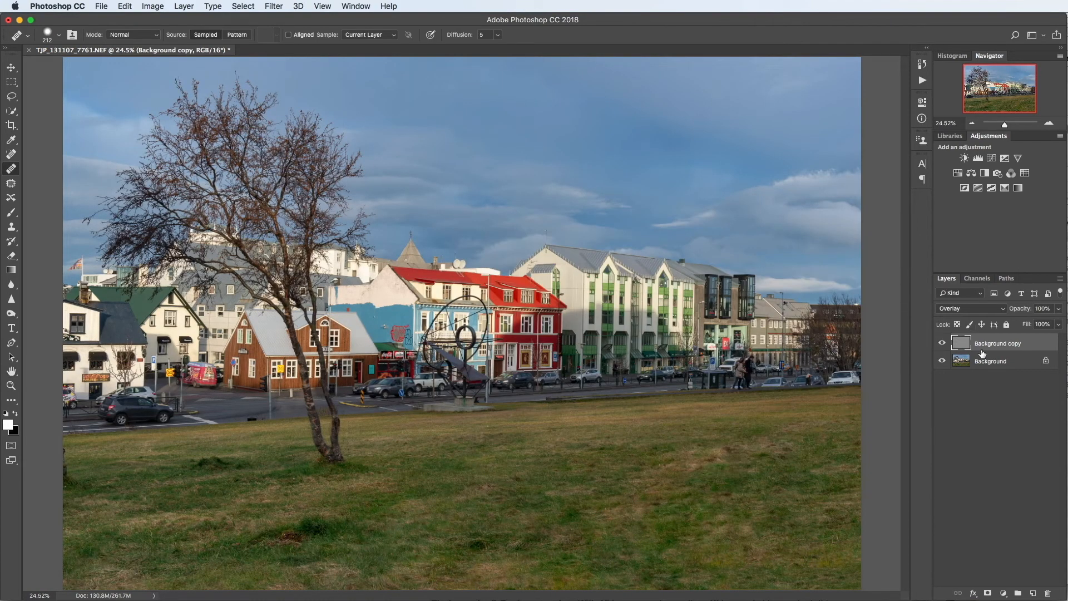
key("z")
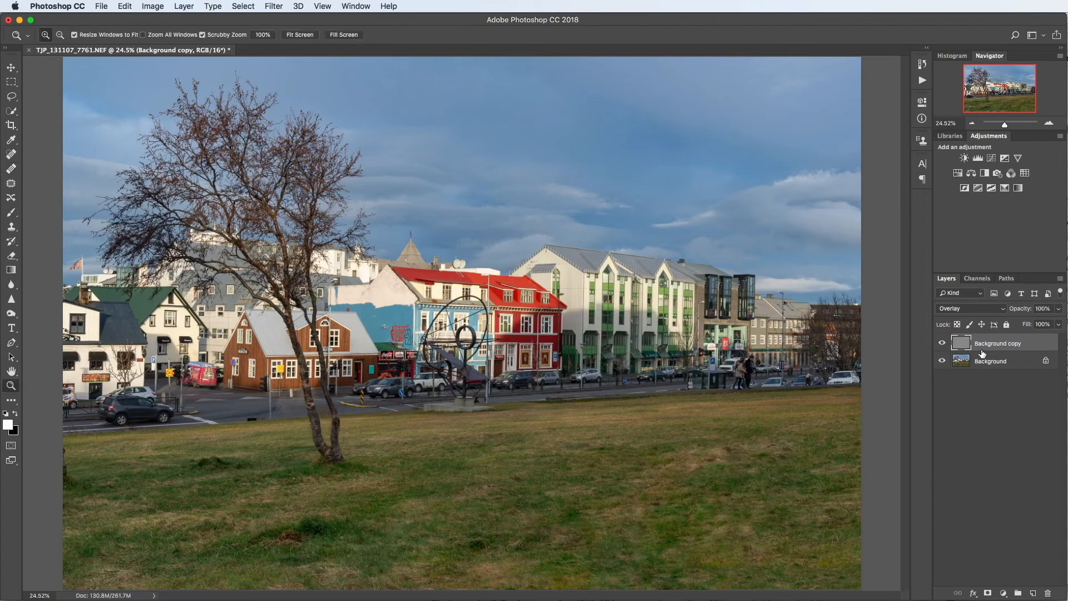
Compare the tree branches and the white building's gable with the High Pass layer shown and hidden, at 100% and 300% magnification
left_click(327, 187)
left_click(327, 187)
left_click(329, 187)
left_click(332, 188)
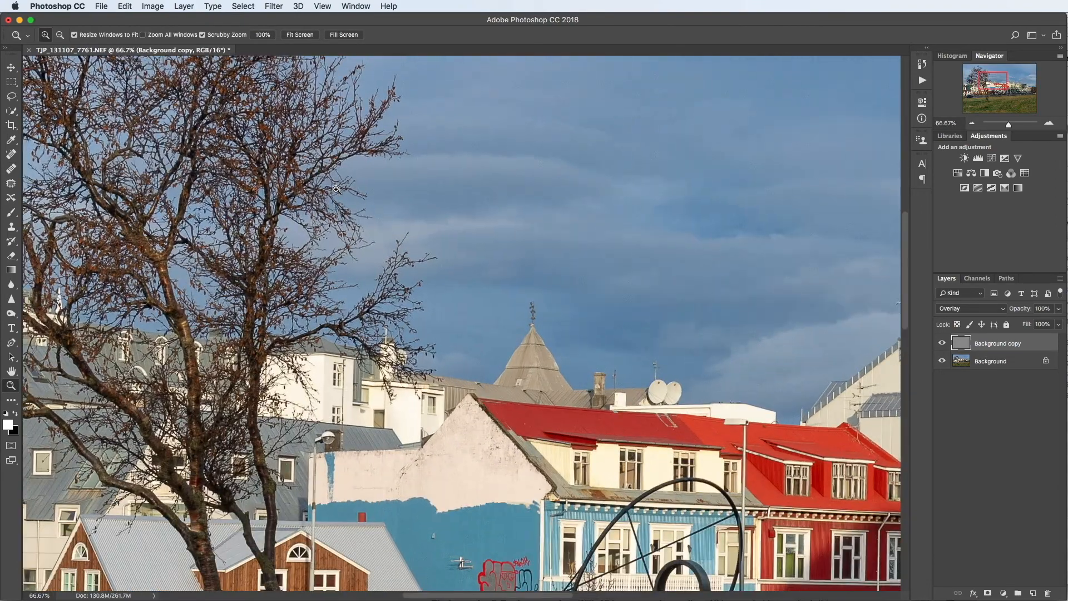
left_click(336, 189)
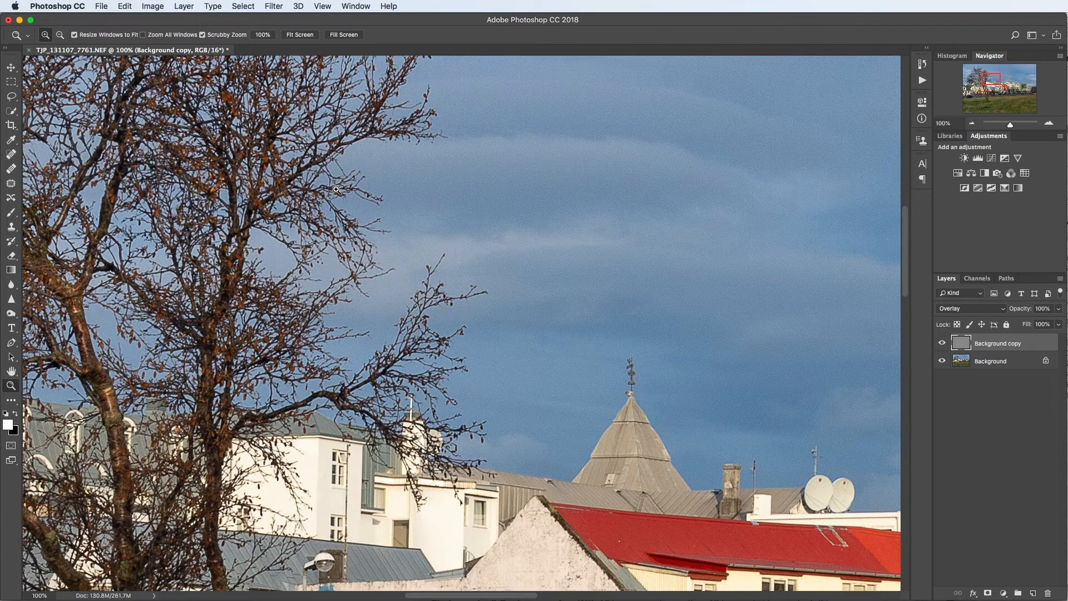
left_click(943, 344)
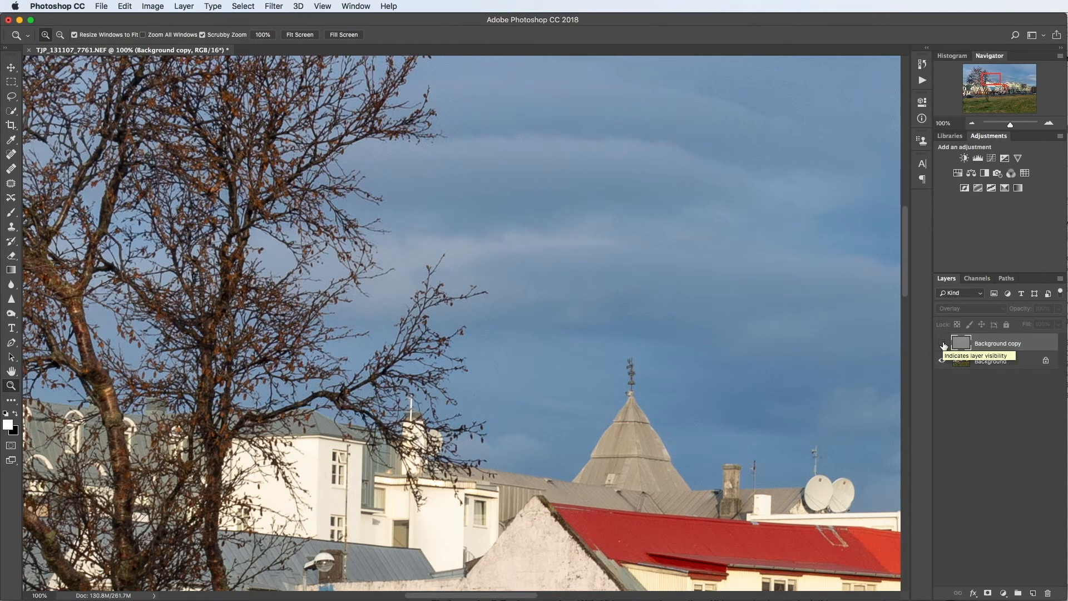
left_click(943, 344)
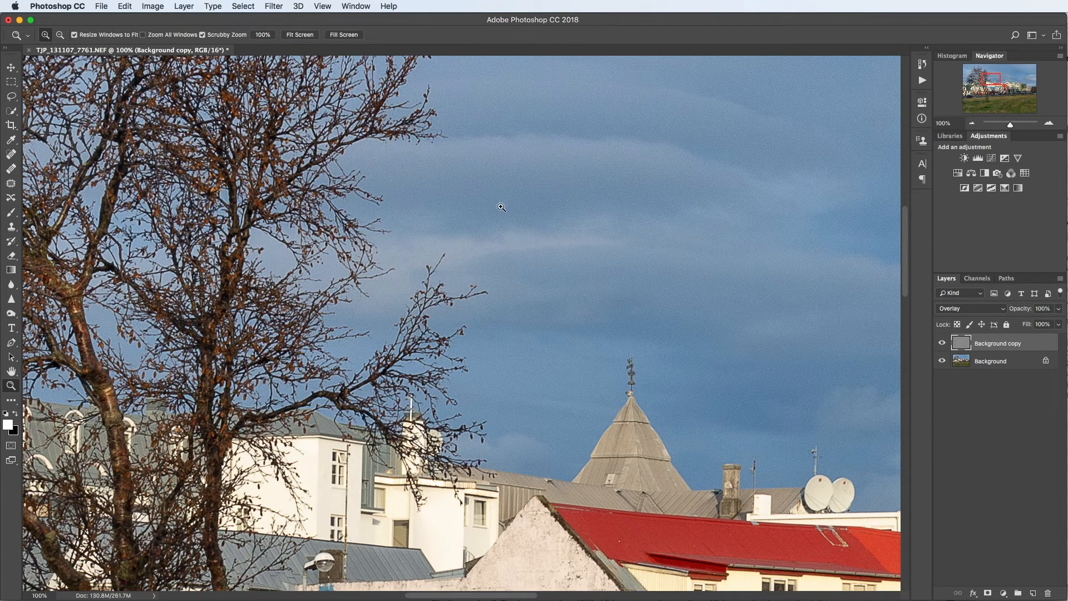
left_click_drag(816, 406, 145, 377)
left_click(393, 379)
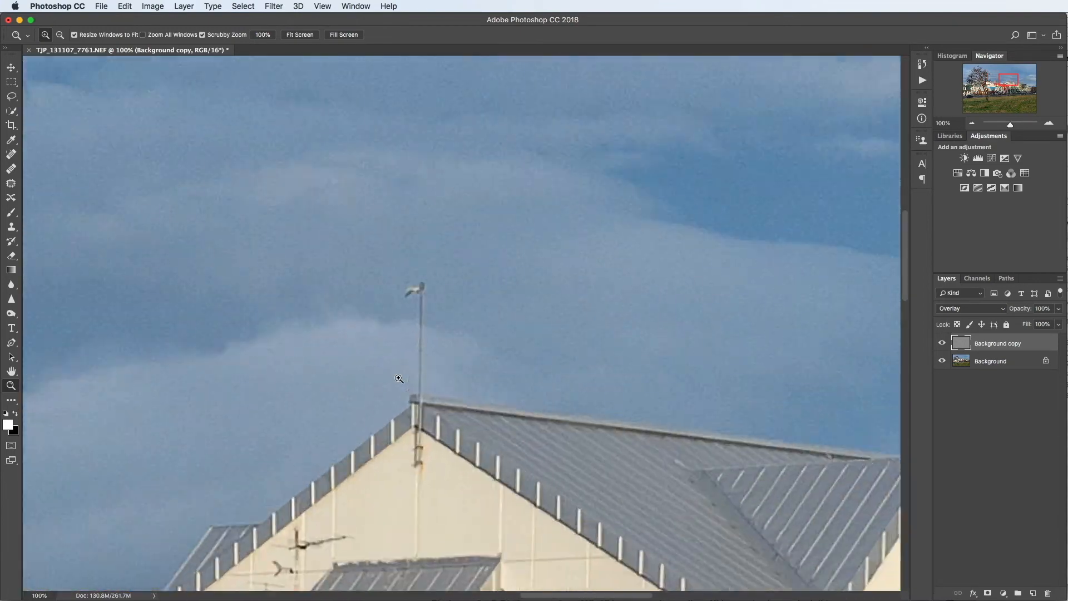
left_click(393, 380)
left_click_drag(537, 381, 556, 284)
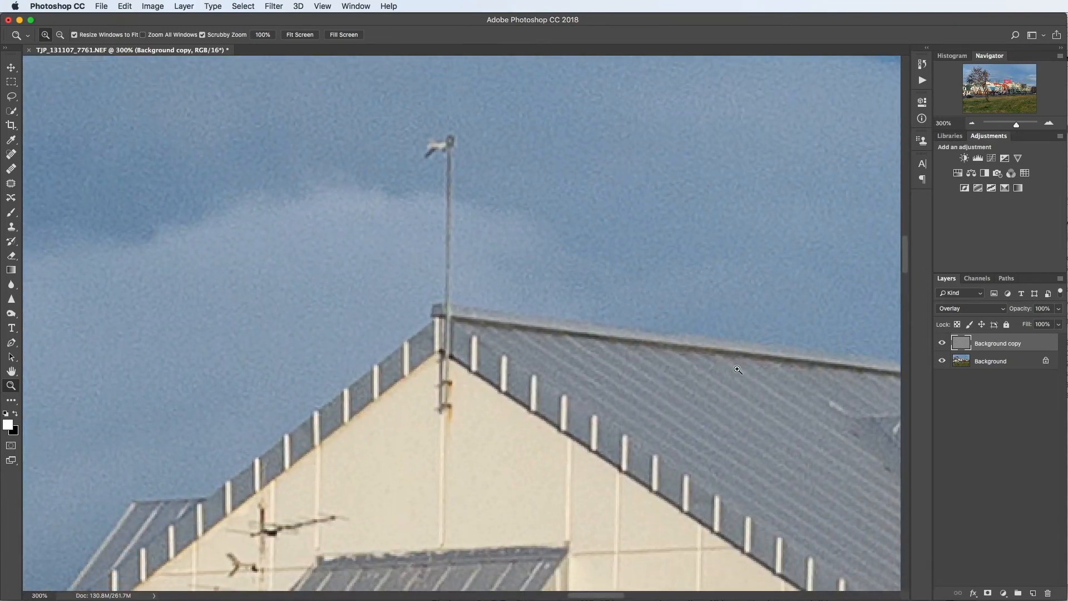
left_click(941, 344)
Flatten the image, save the edited photo, and fit the whole picture in view
left_click(183, 6)
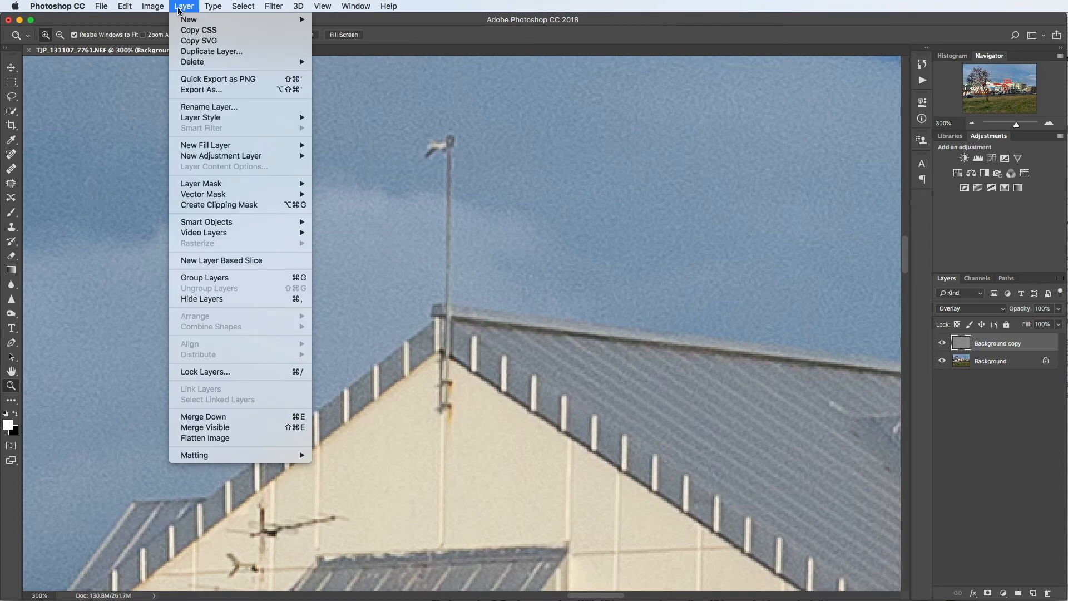
left_click(222, 438)
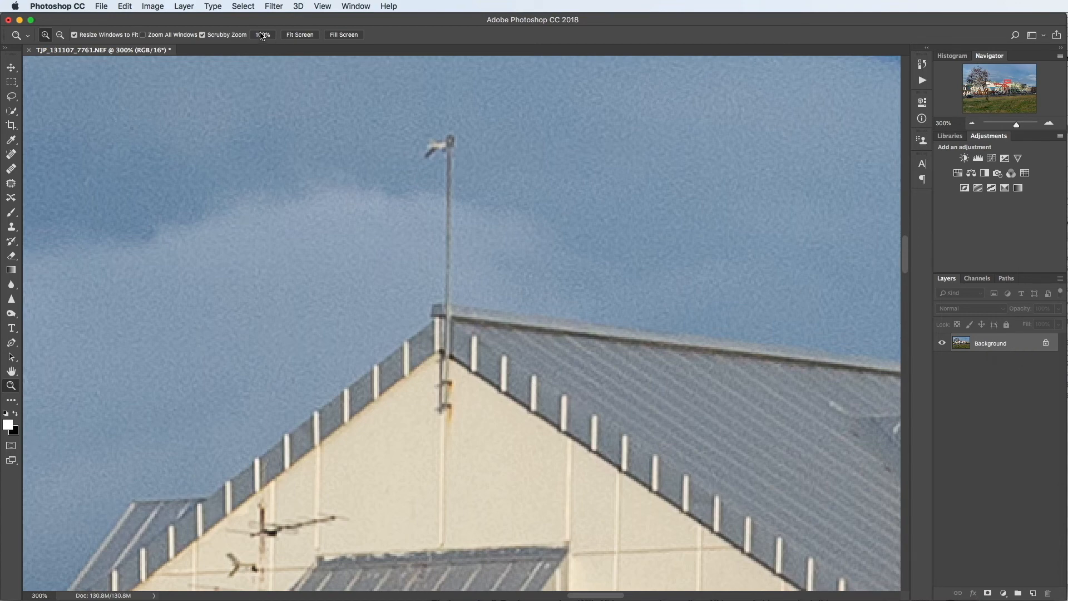
left_click(102, 7)
left_click(102, 7)
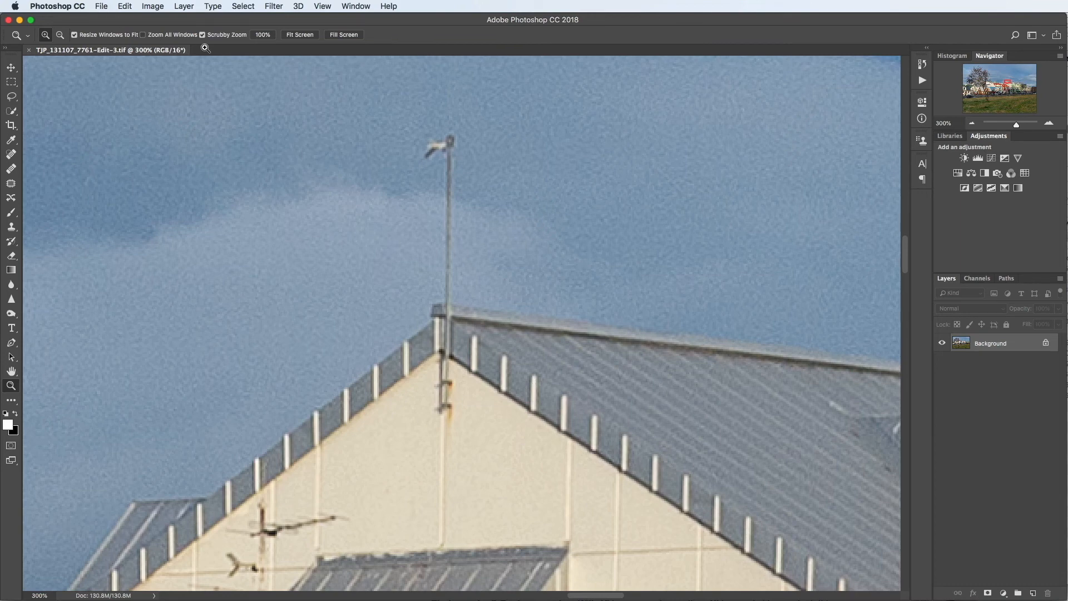
left_click(300, 35)
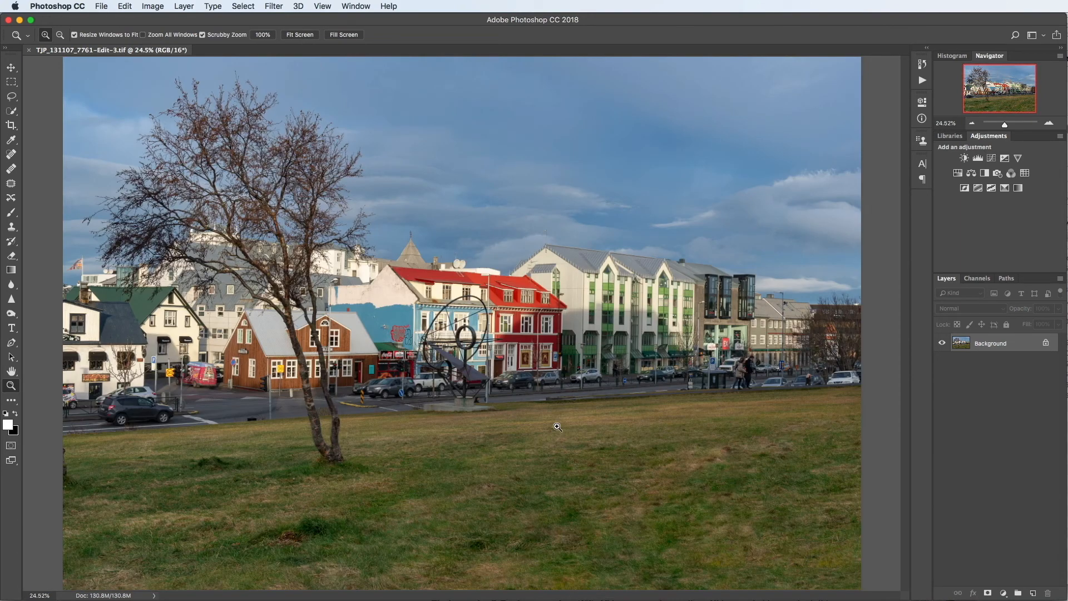
Switch to Lightroom and open the edited TIFF TJP_131107_7761-Edit-3 in the Develop module
key("super+Tab")
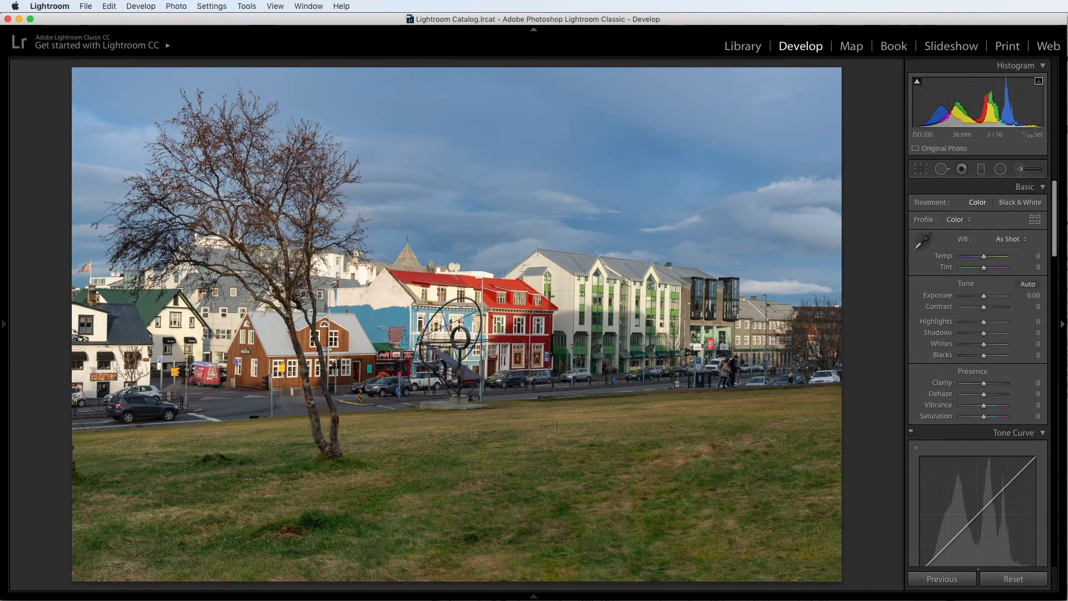
key("g")
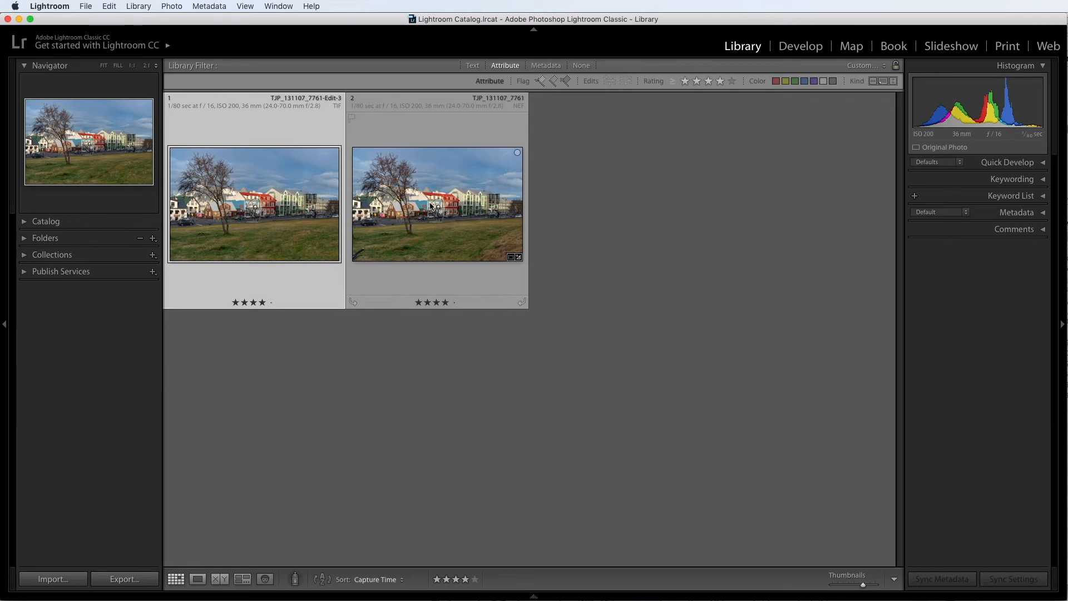
double_click(265, 206)
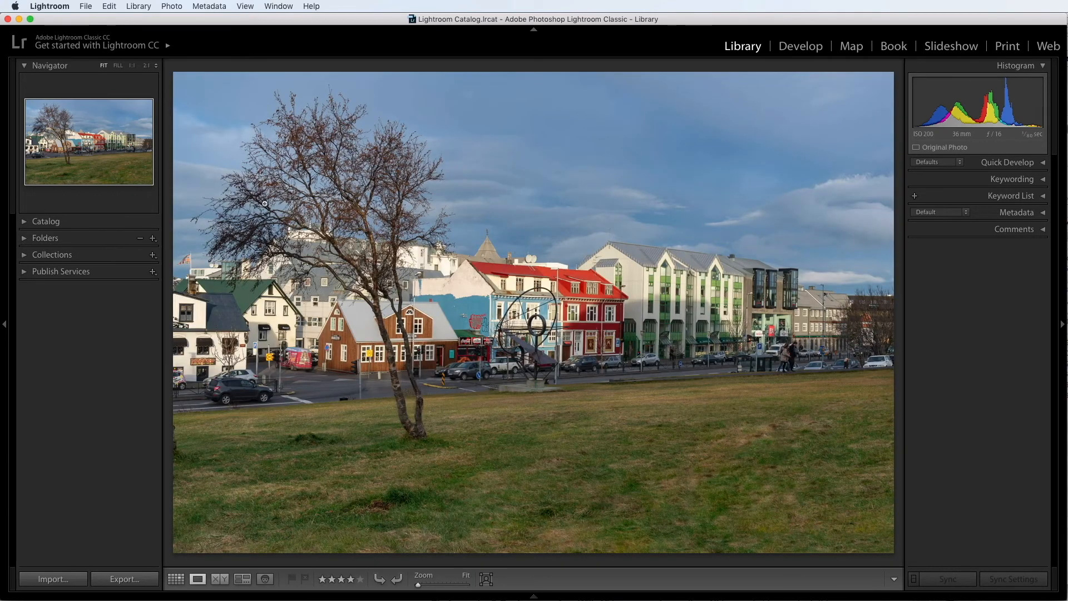
left_click(800, 47)
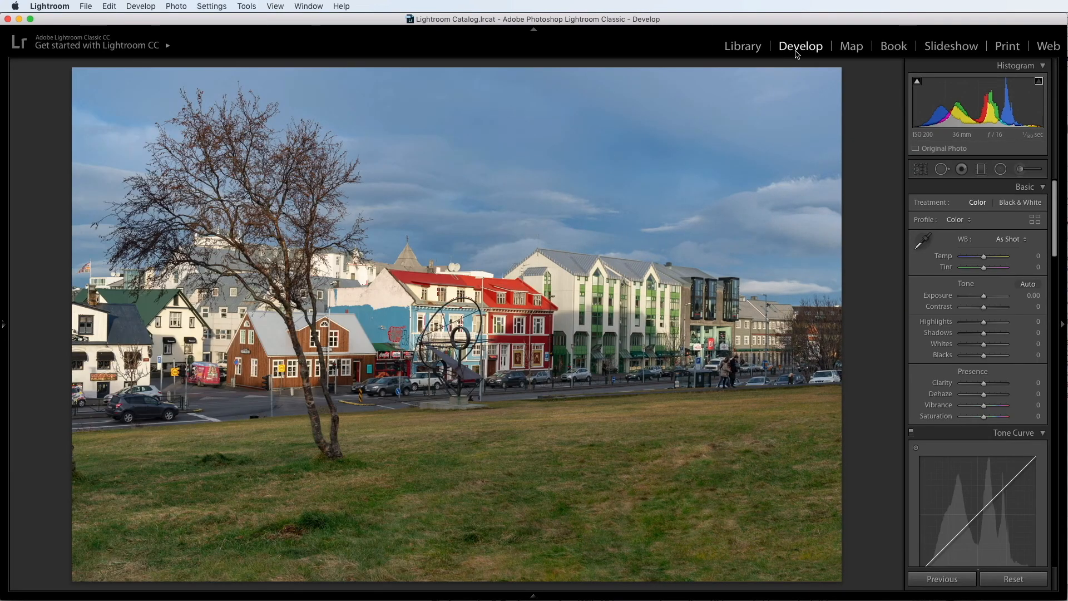
Set Luminance noise reduction to 30 while checking the sky above the white gabled building up close
left_click(372, 233)
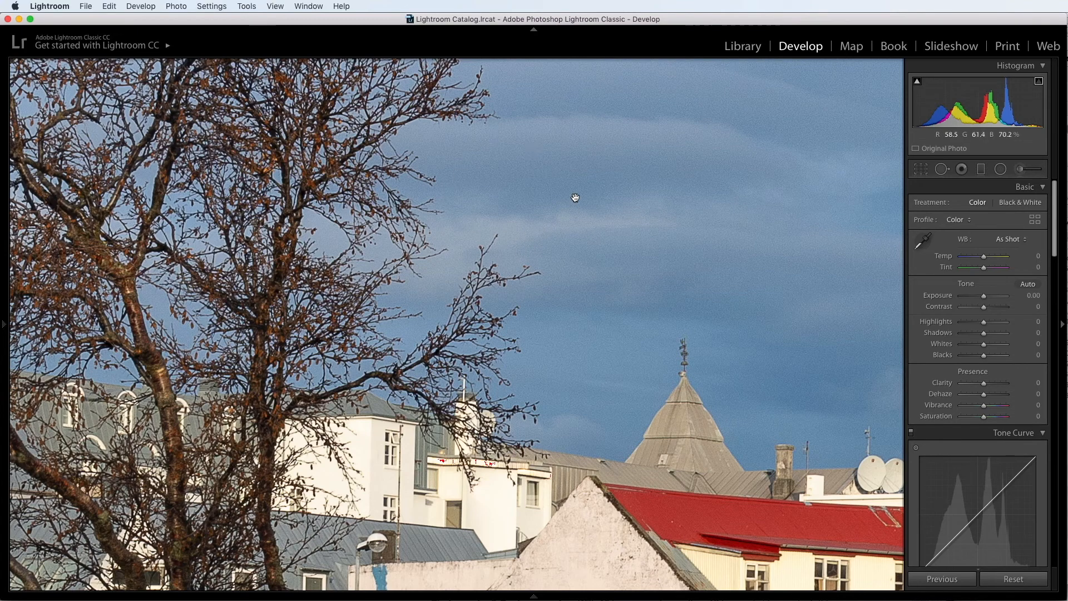
left_click_drag(789, 370, 139, 405)
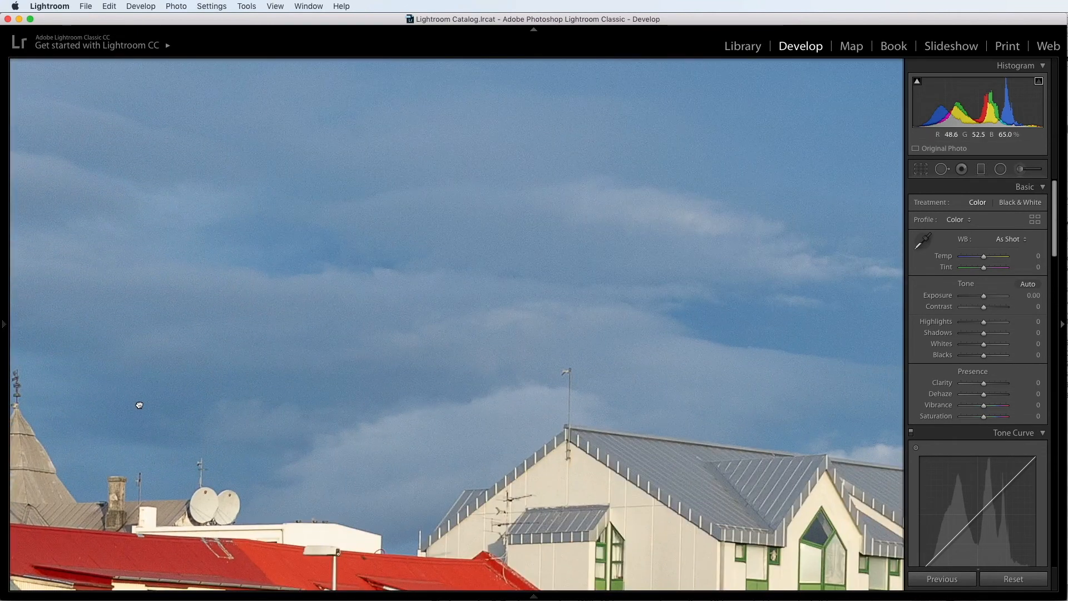
left_click(558, 379)
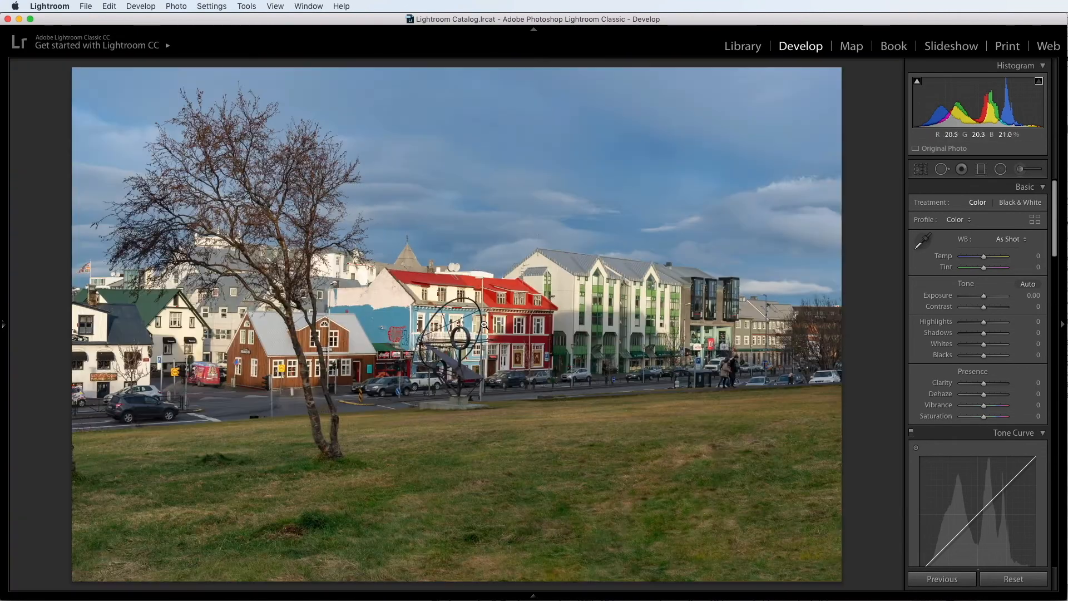
left_click(537, 227)
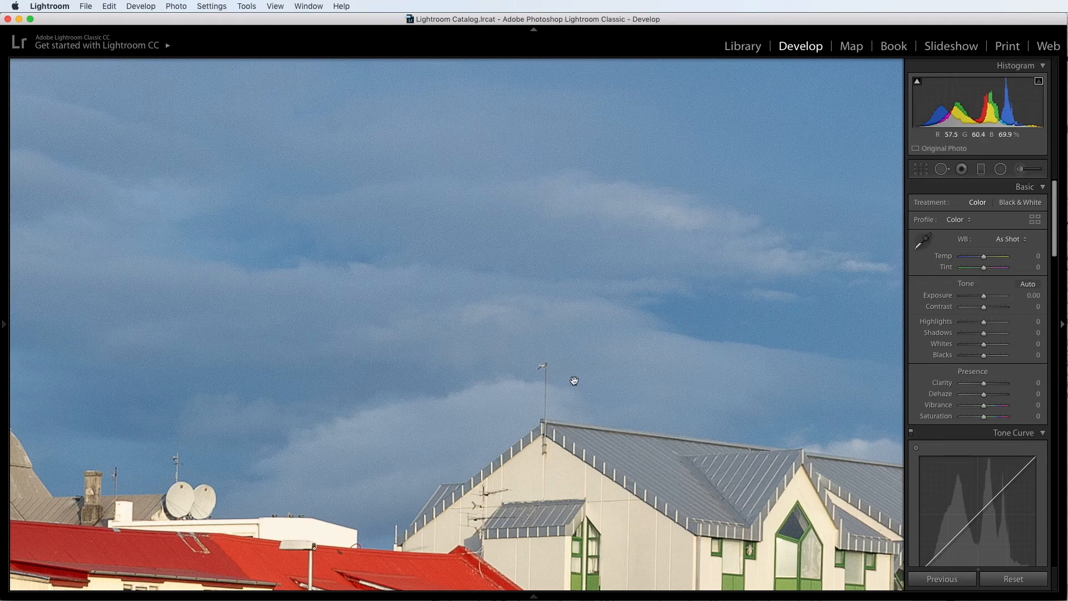
left_click_drag(1056, 229, 1063, 422)
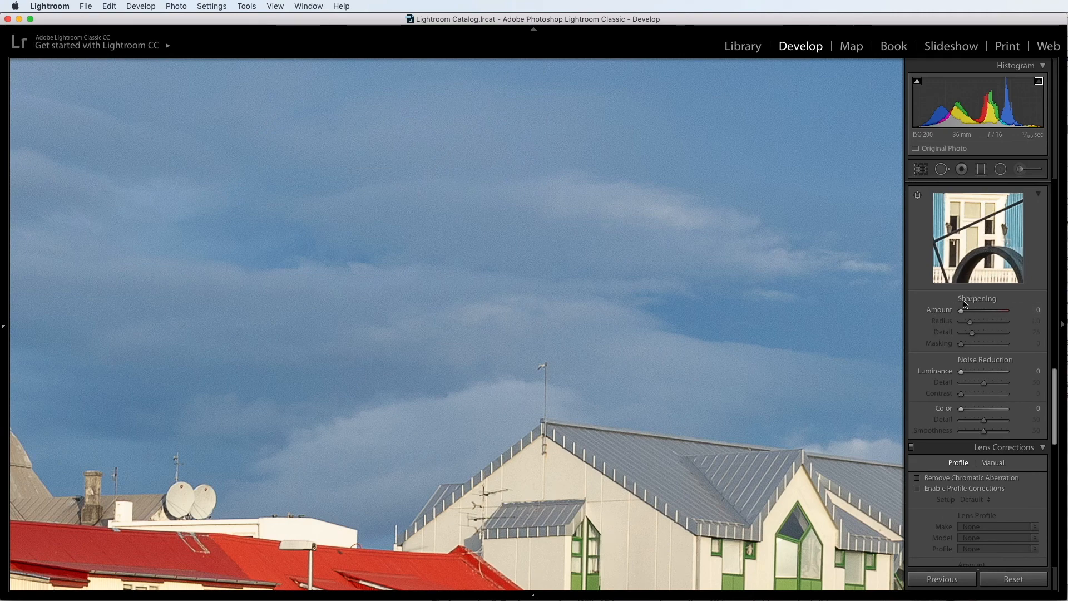
left_click_drag(962, 376, 977, 377)
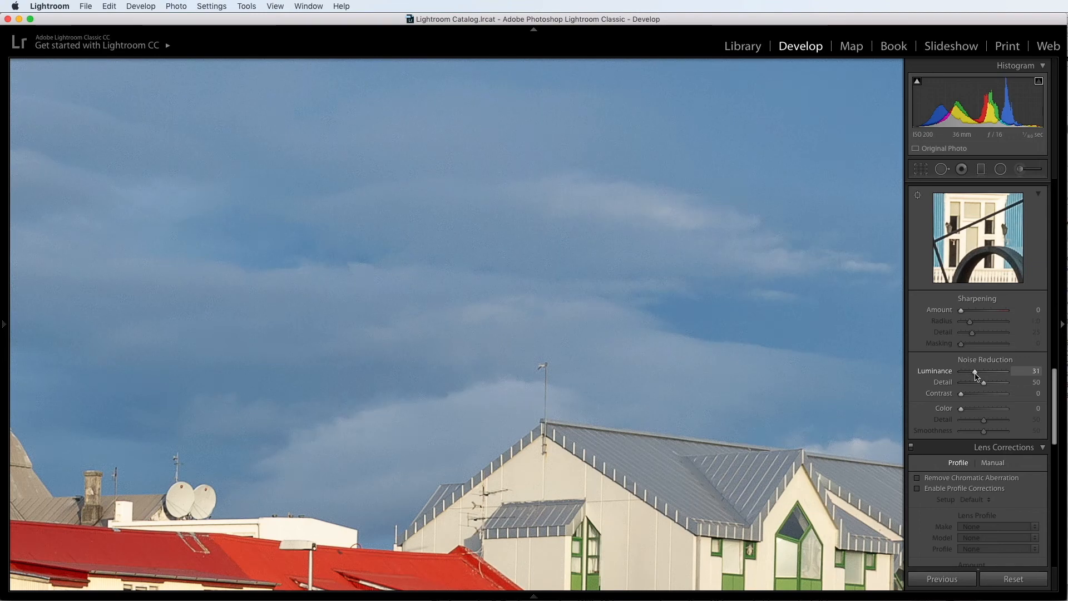
left_click_drag(977, 377, 976, 377)
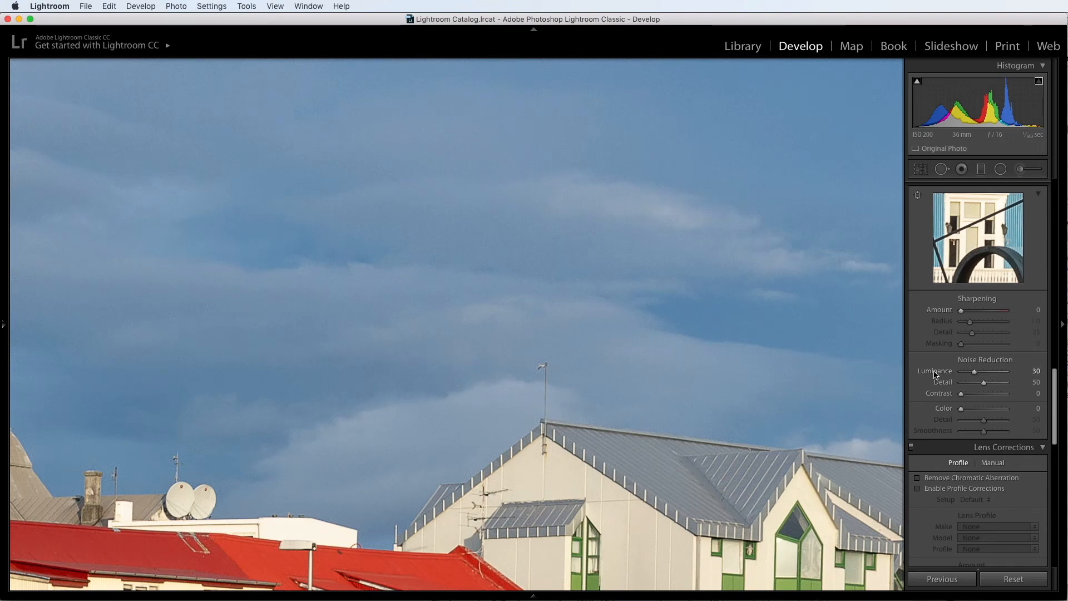
left_click(418, 396)
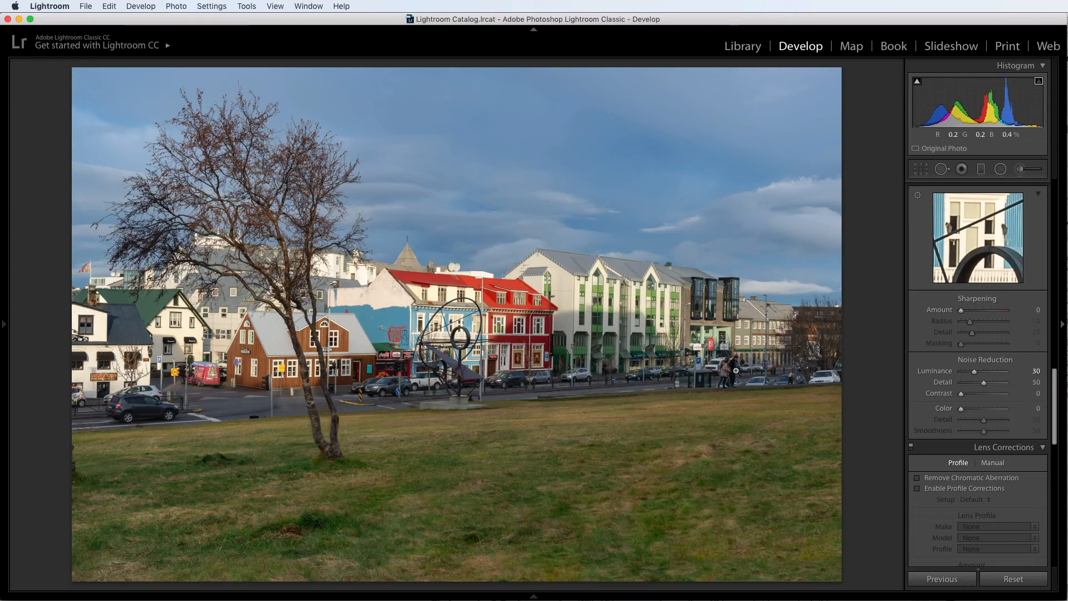
key("r")
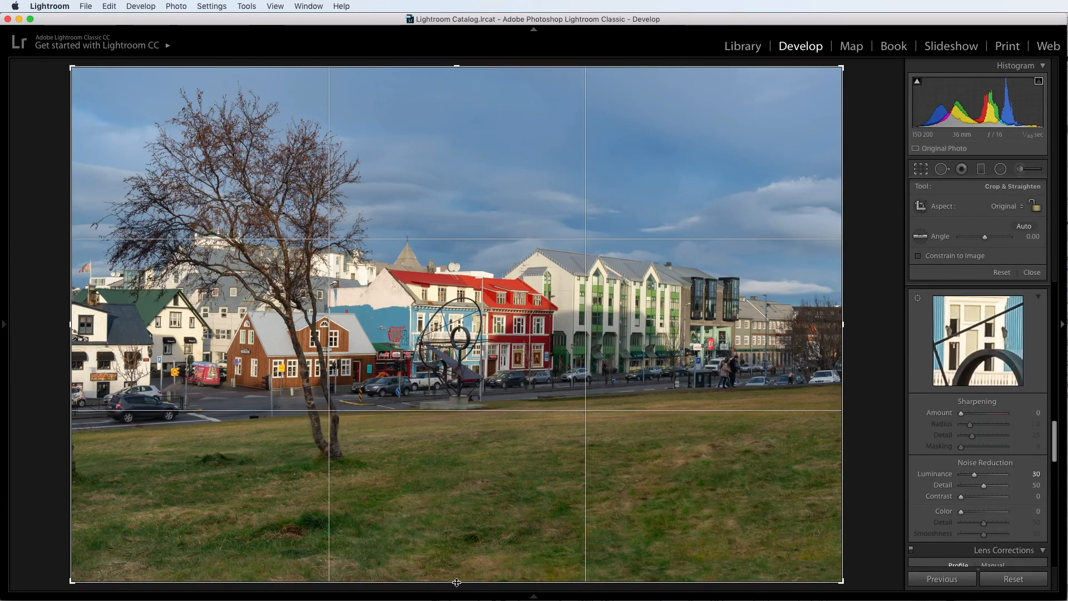
mouse_move(457, 583)
left_mouse_down()
mouse_move(462, 532)
mouse_move(460, 589)
left_mouse_up()
mouse_move(463, 597)
key("Return")
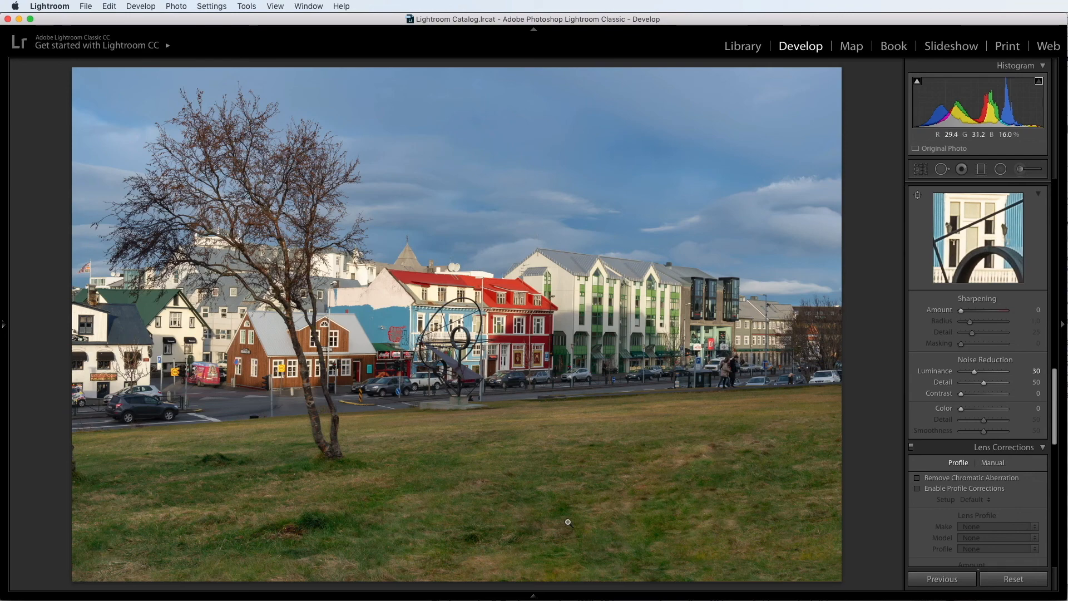
Crop away the lower part of the lawn at full photo width, leaving a strip of grass beneath the tree trunk
key("r")
left_click_drag(458, 582, 460, 523)
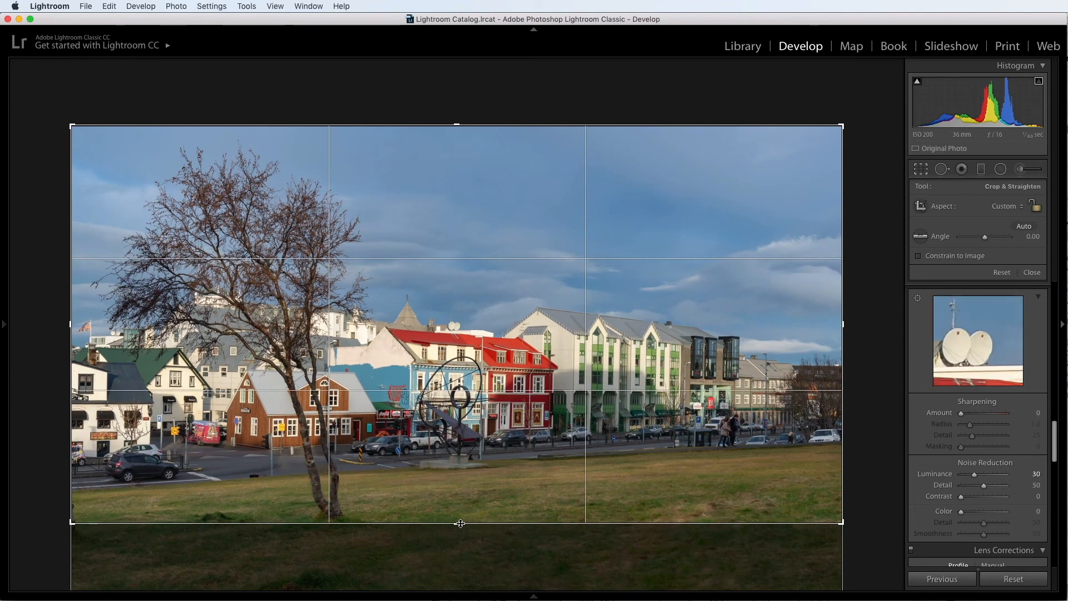
key("Return")
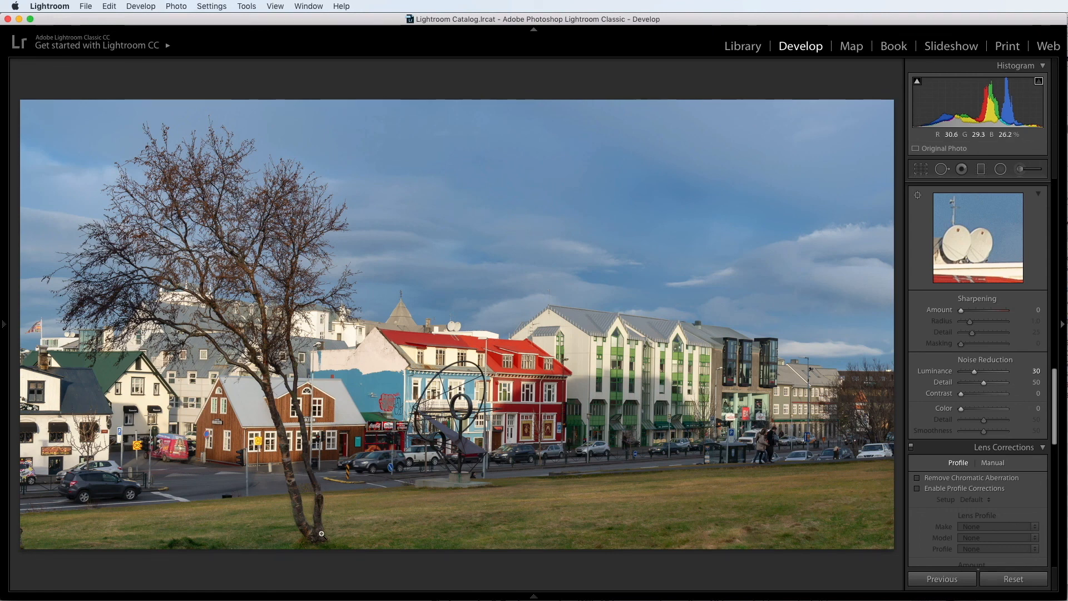
key("r")
left_click_drag(456, 523, 457, 537)
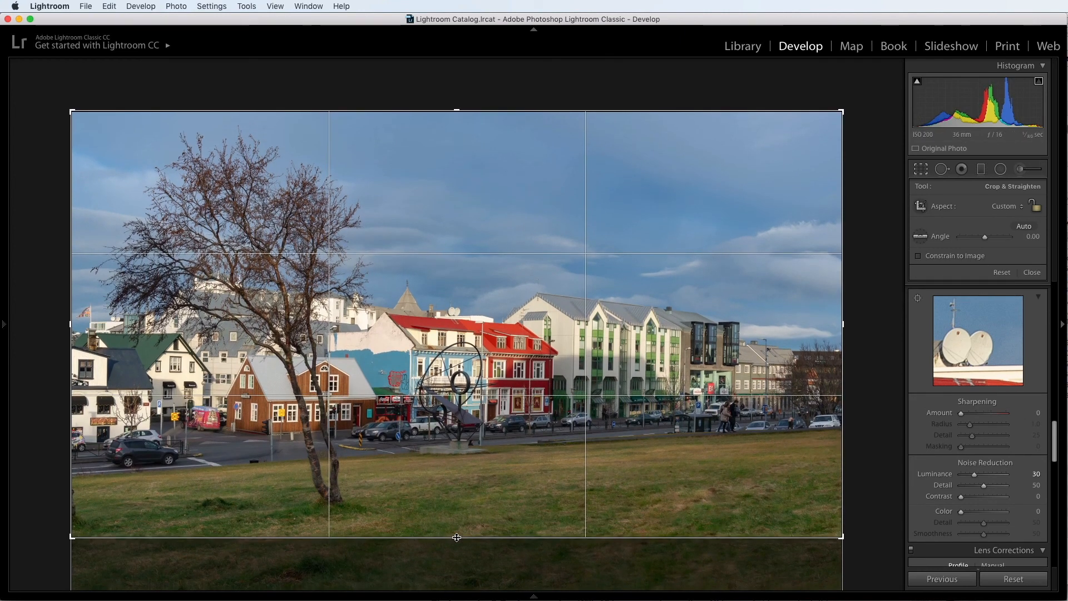
key("Return")
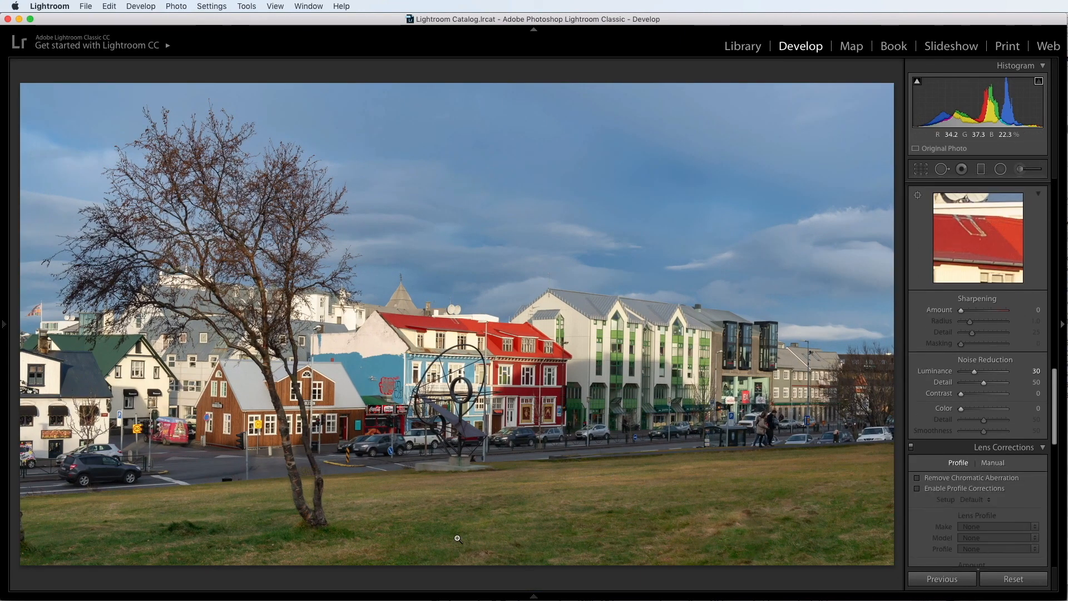